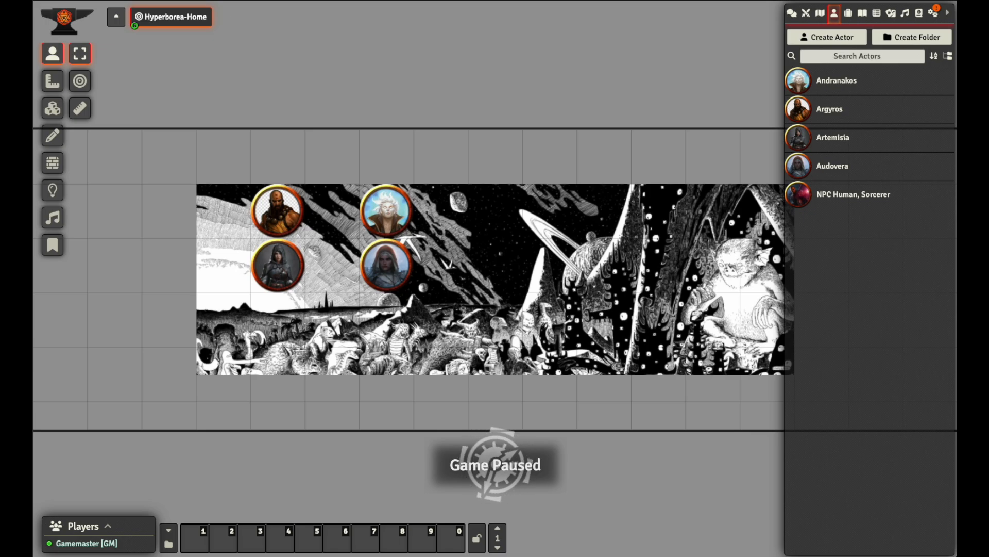
Create a character actor named Vall of Khromarium and set its class to Purloiner
click(831, 38)
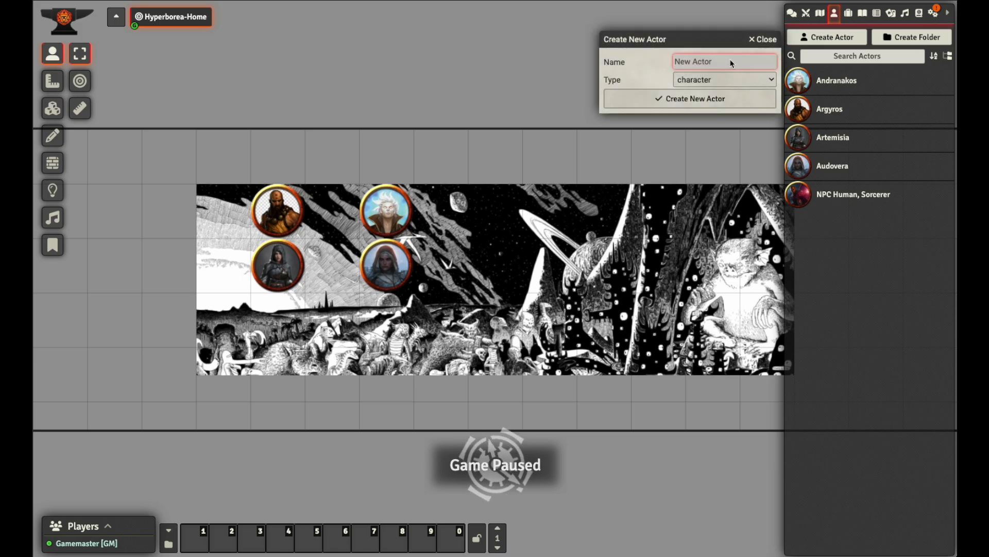
text(Vall of )
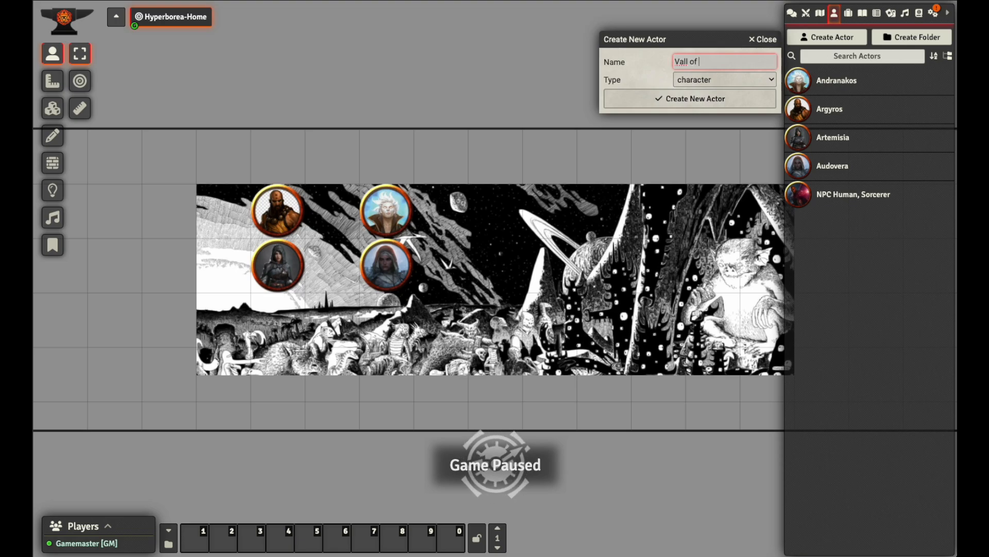
text(Khromarium)
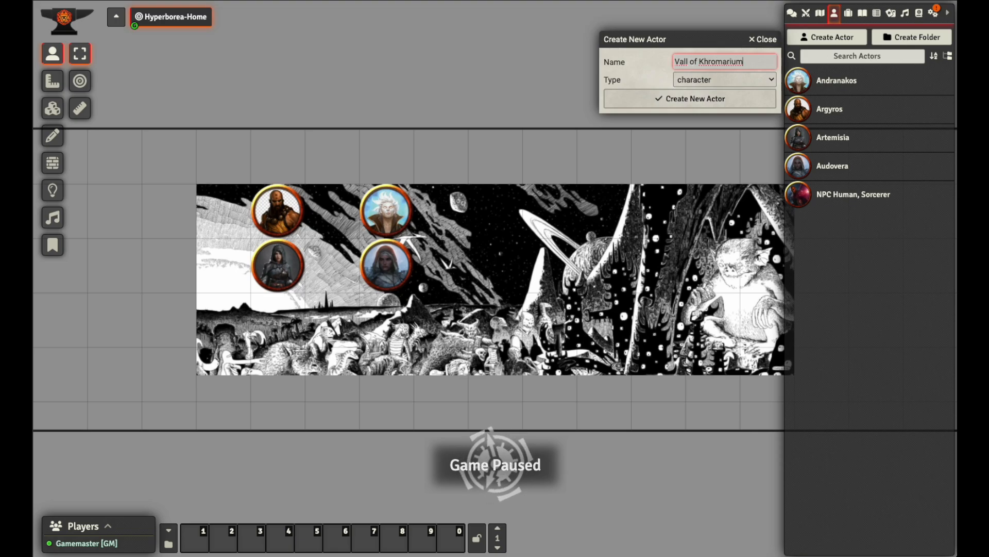
key(Return)
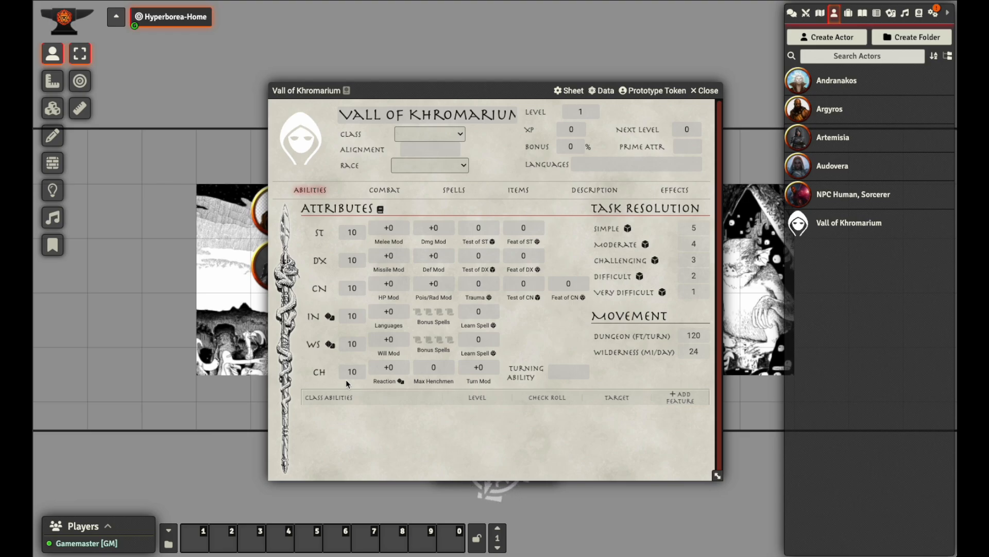
click(433, 133)
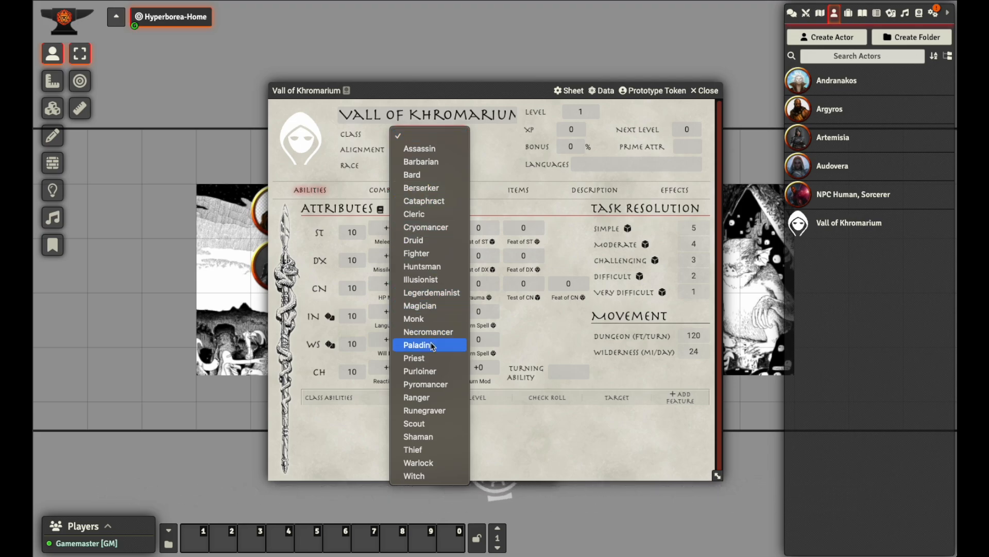
click(430, 372)
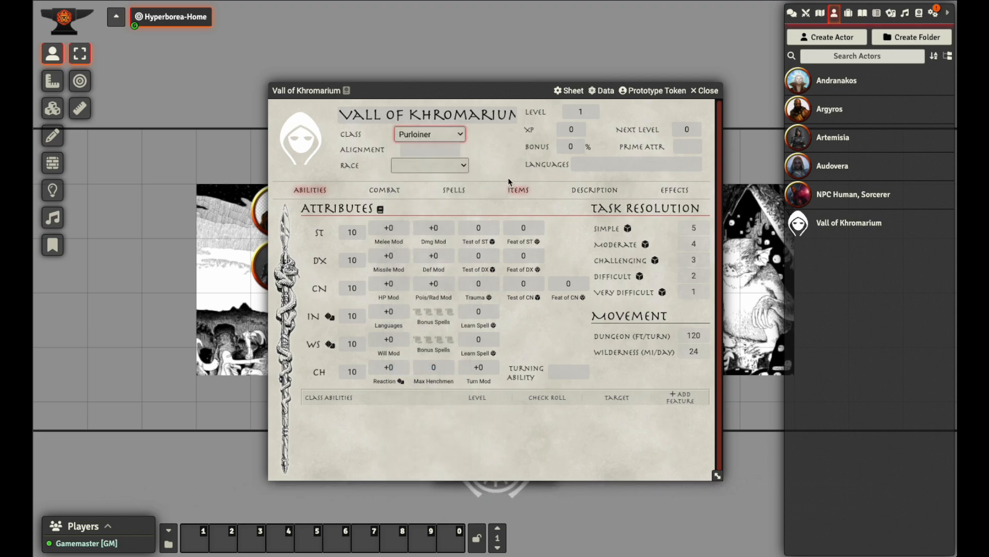
Roll 4d6dl six times in the chat as public rolls to generate the attribute scores
drag(508, 92, 508, 66)
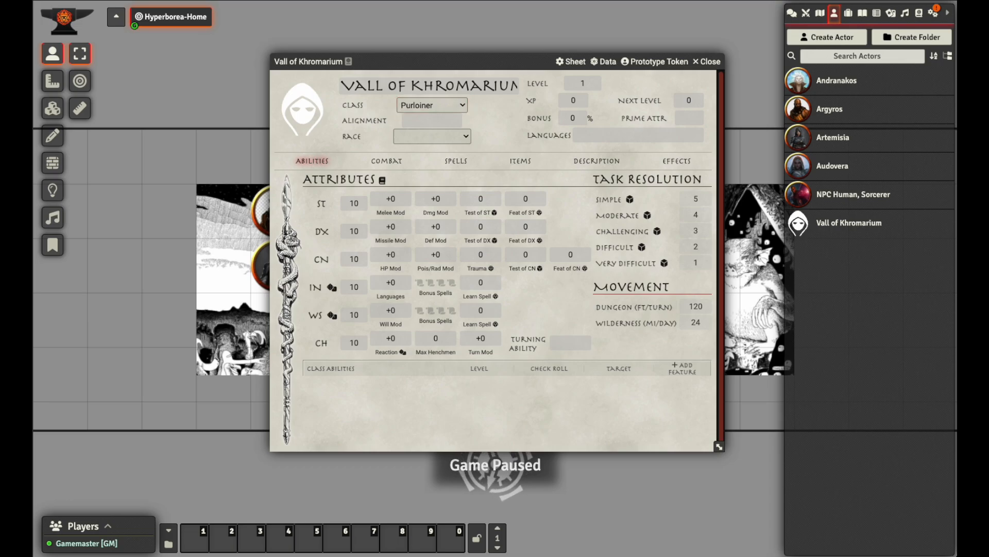
click(792, 15)
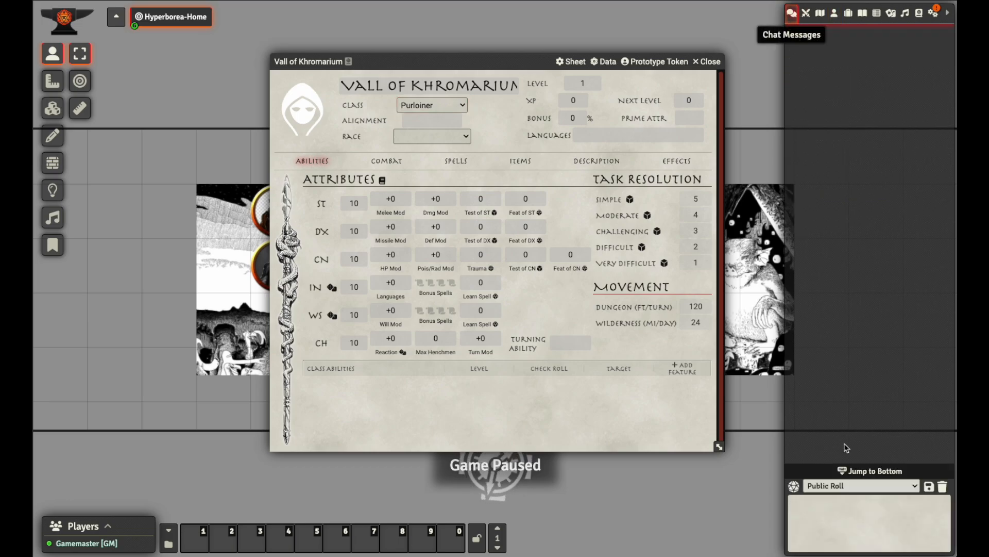
click(841, 524)
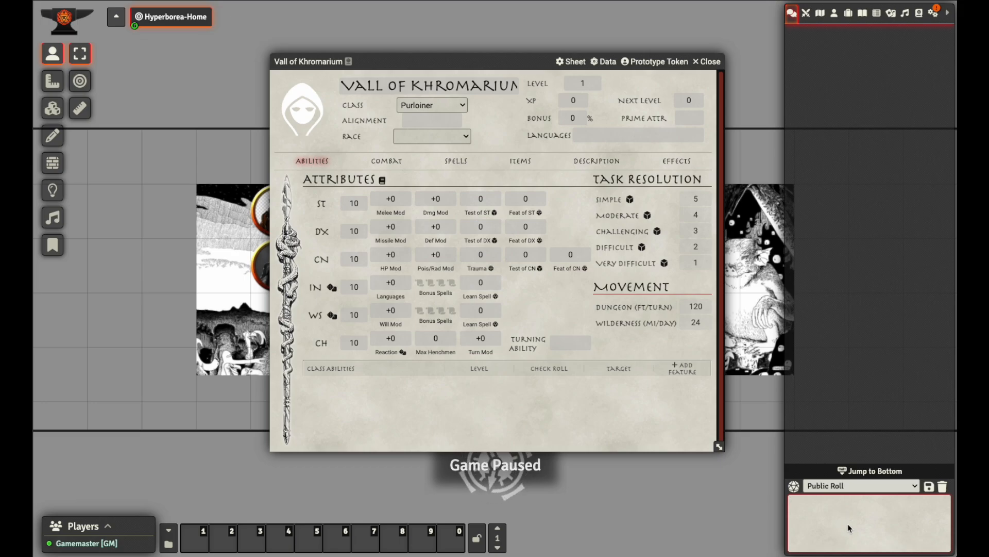
key(ctrl+v)
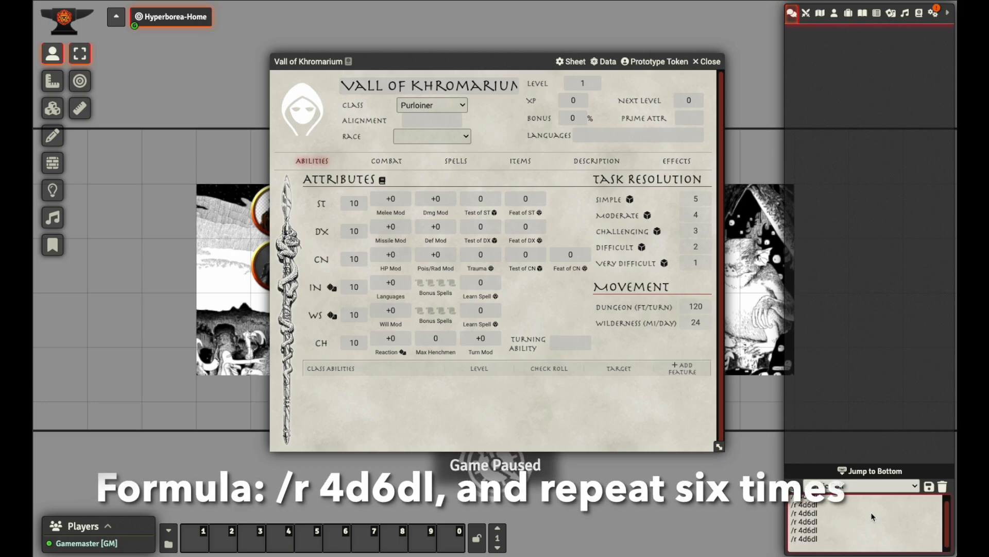
key(Return)
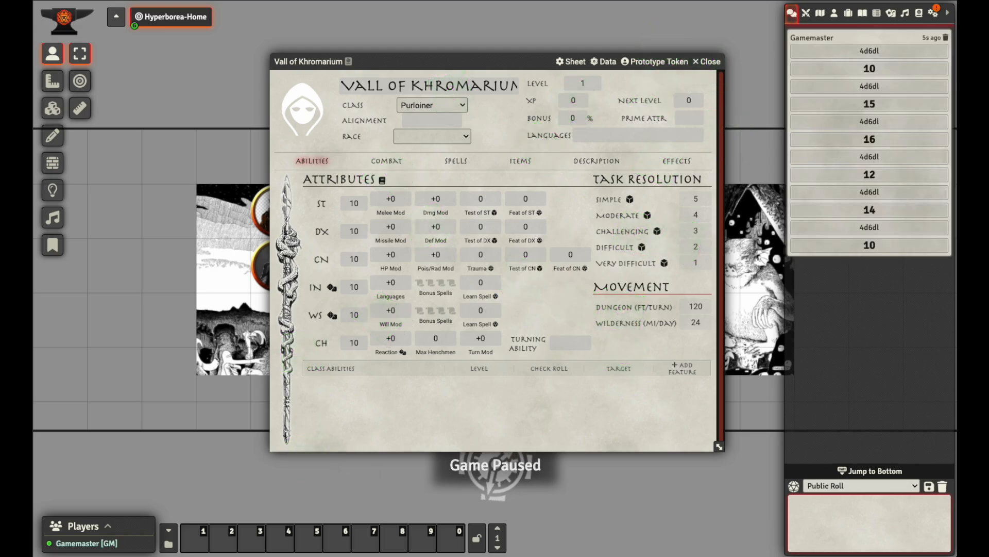
Set the character's attribute scores to DX 16, WS 15, ST 14 and CN 12
drag(514, 62, 517, 57)
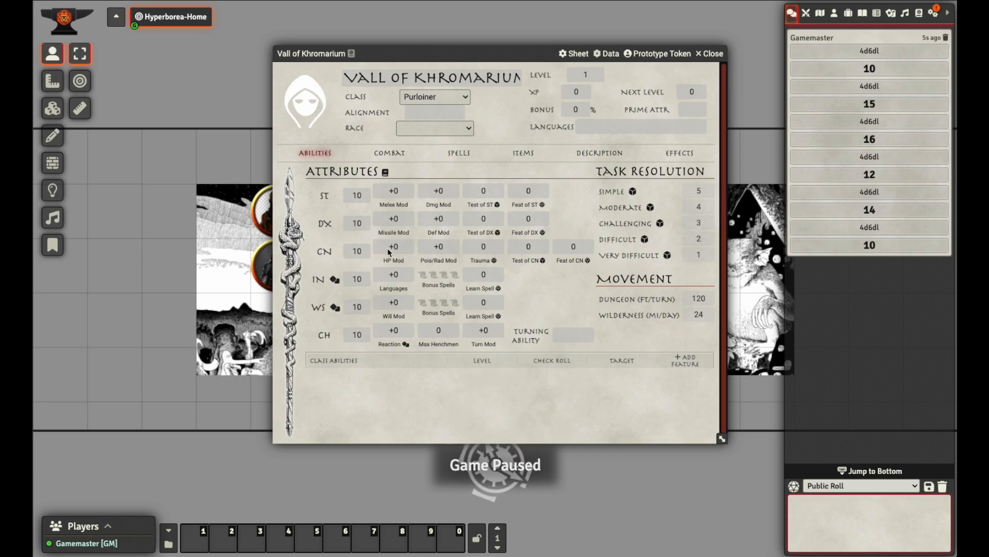
click(358, 224)
text(16)
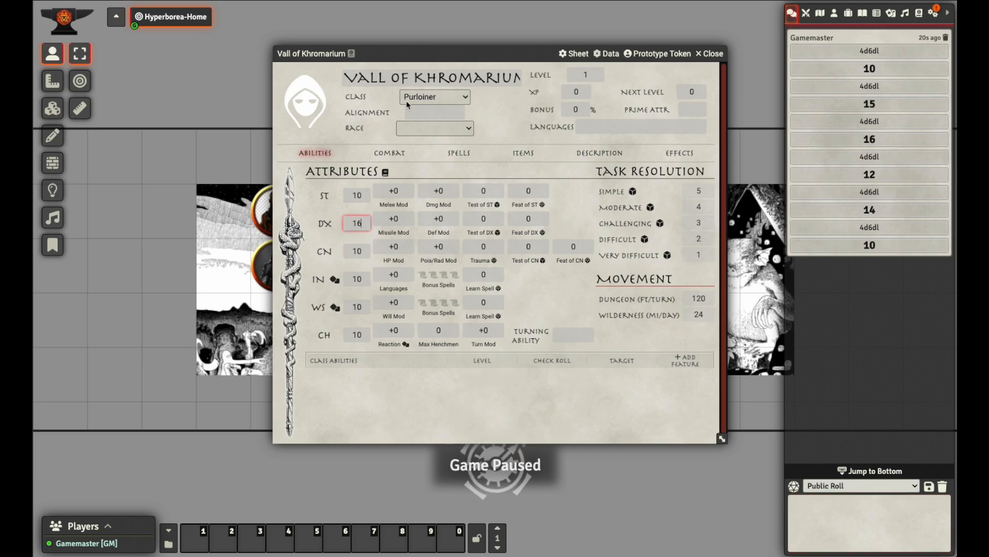
click(362, 307)
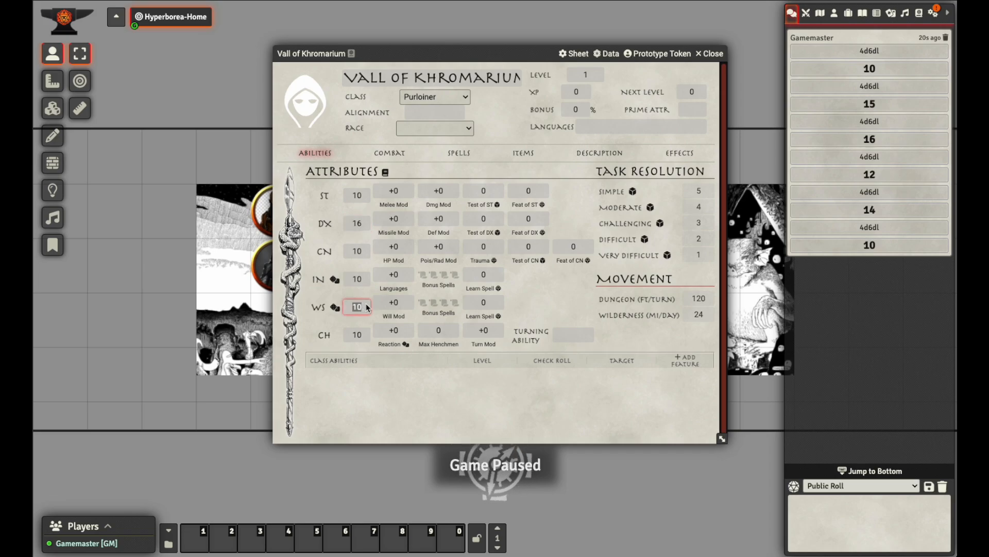
text(15)
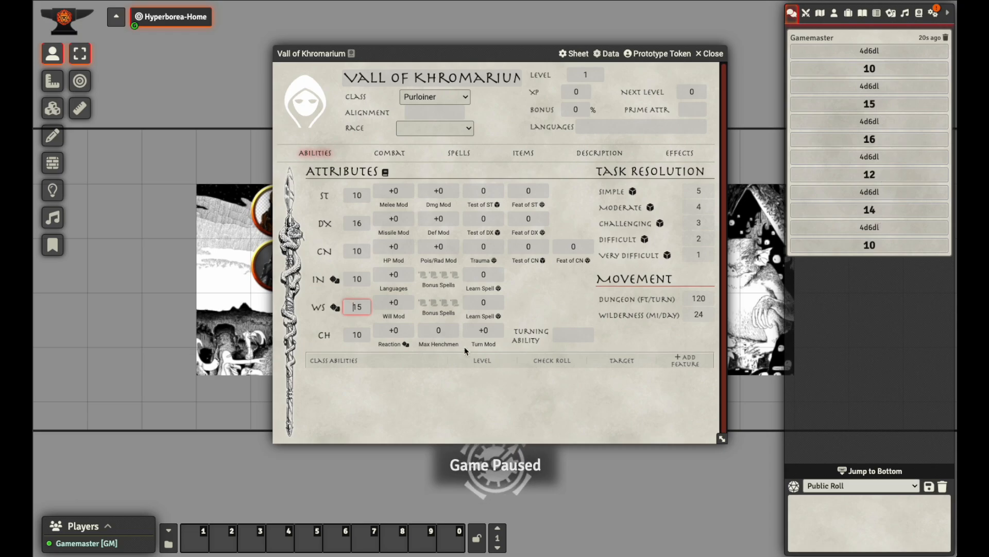
click(356, 197)
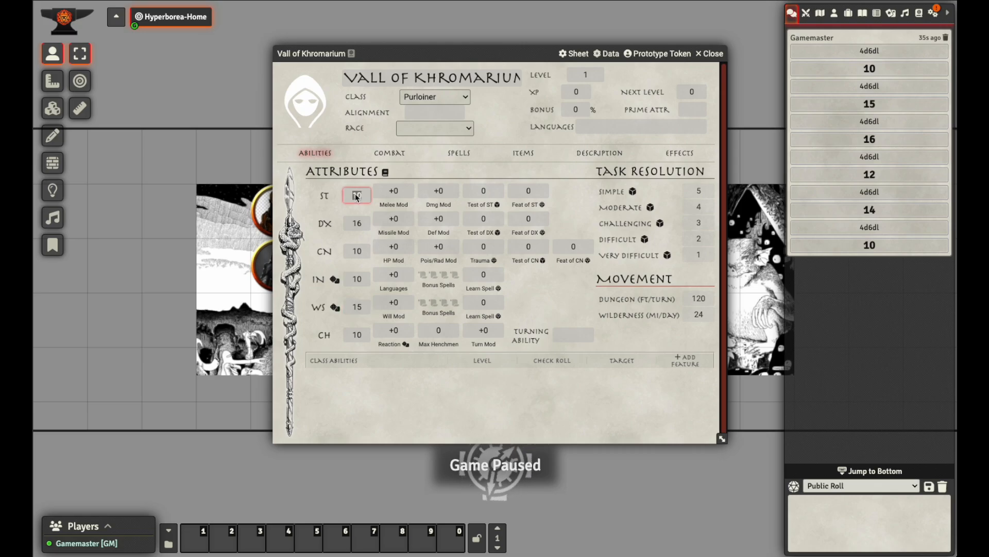
text(14)
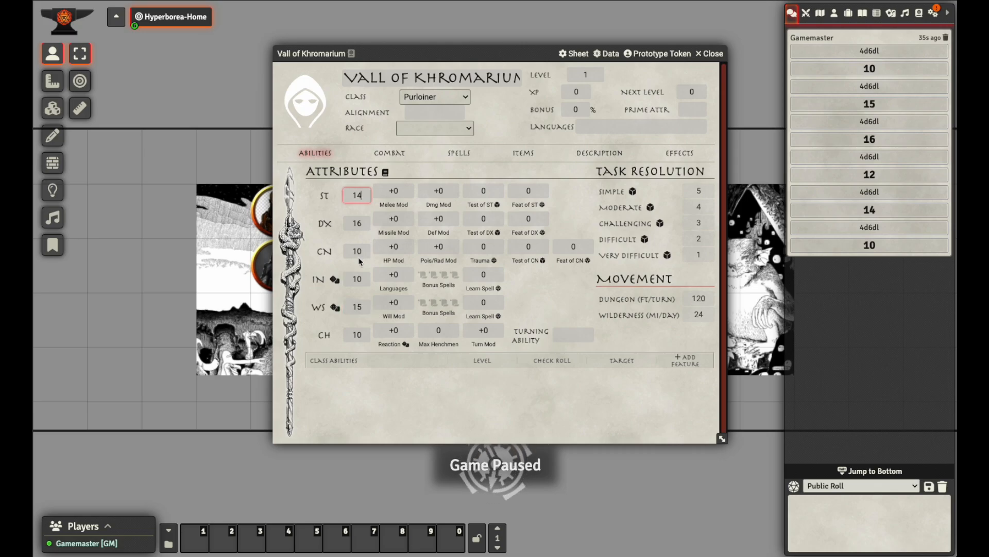
click(359, 256)
text(12)
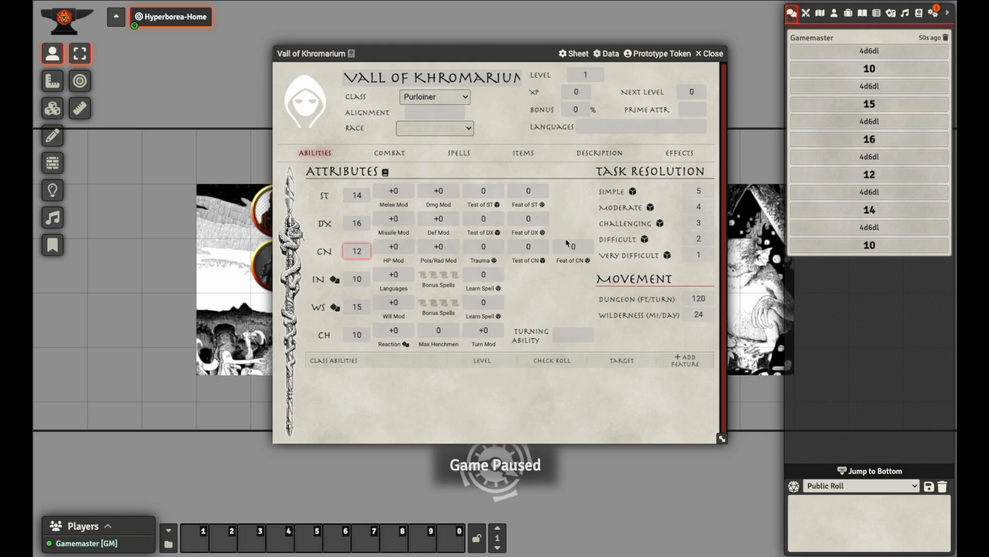
Set all attribute modifiers automatically from the scores, replacing existing values, and toggle the first WS bonus spell
click(390, 172)
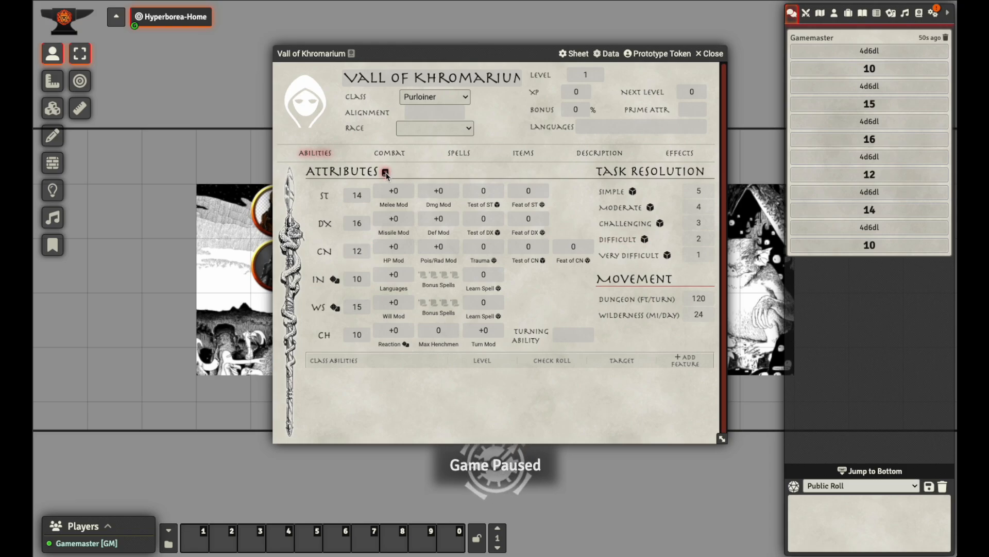
click(386, 173)
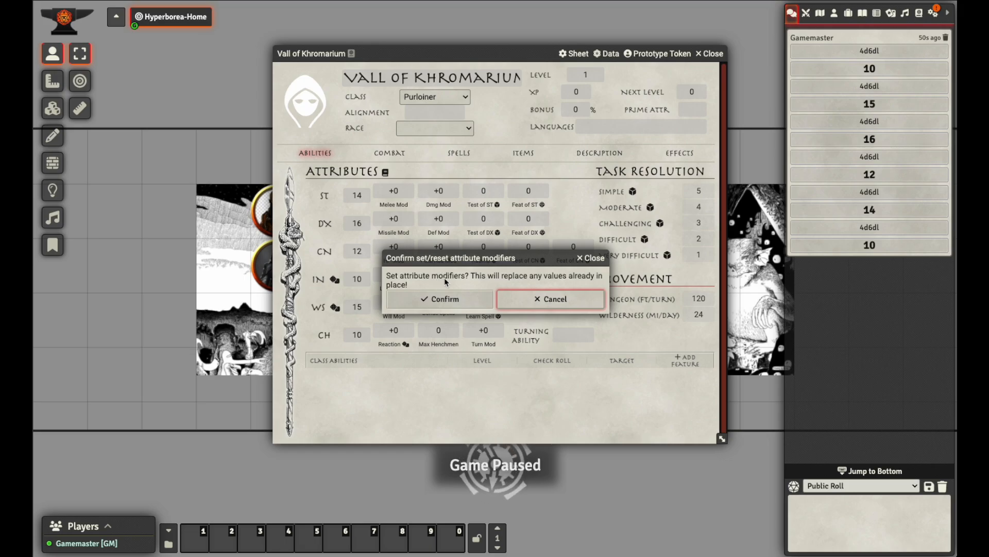
click(441, 301)
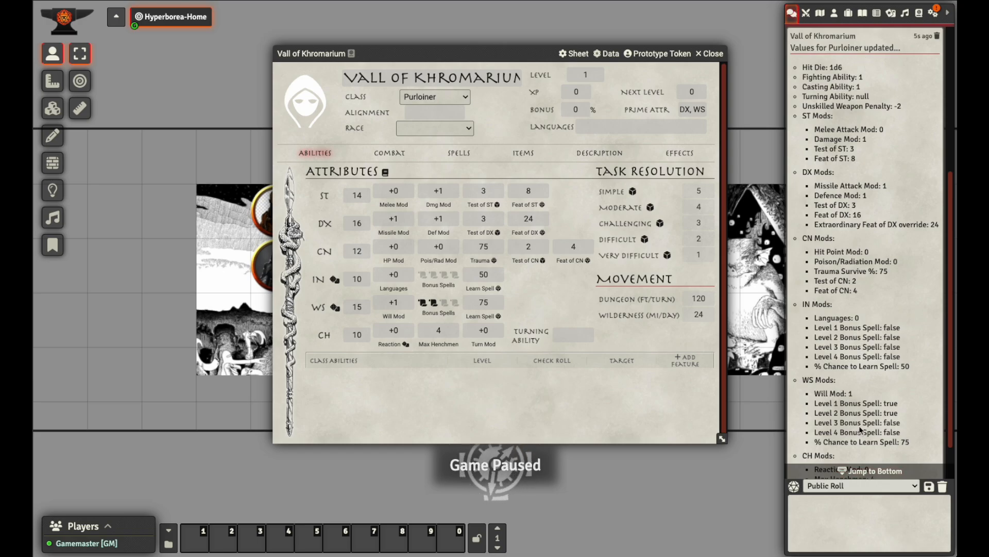
click(848, 471)
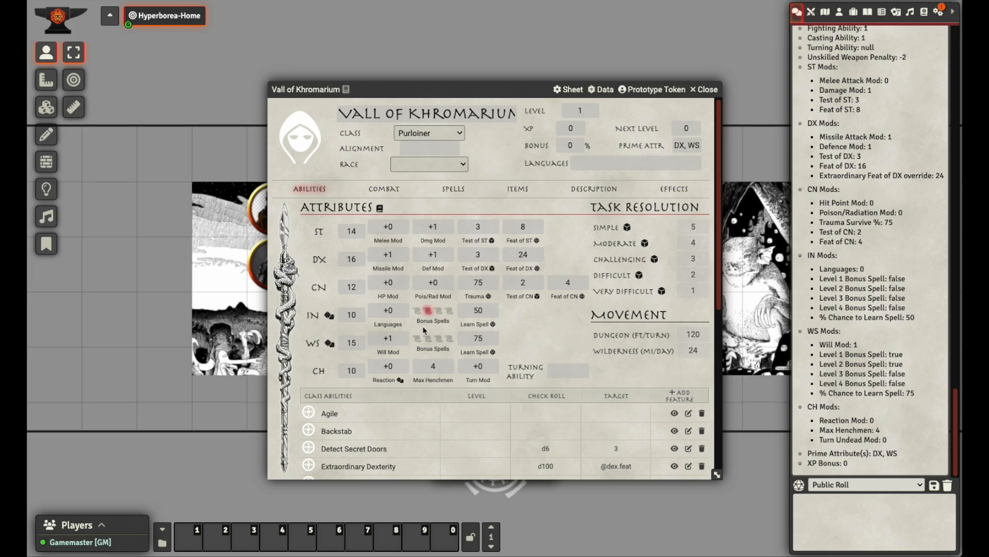
click(417, 339)
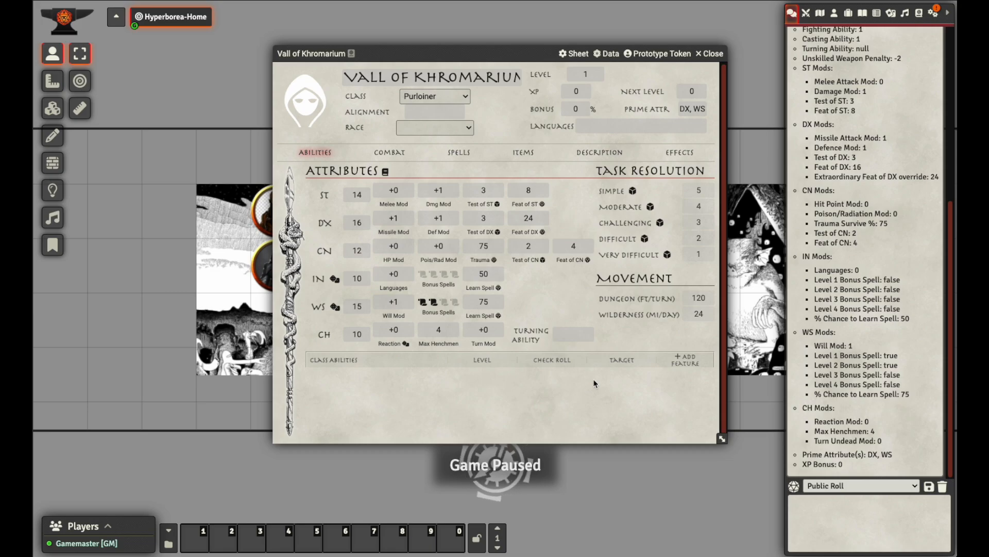
Add a new feature to the character's class abilities and name it Climb
click(695, 364)
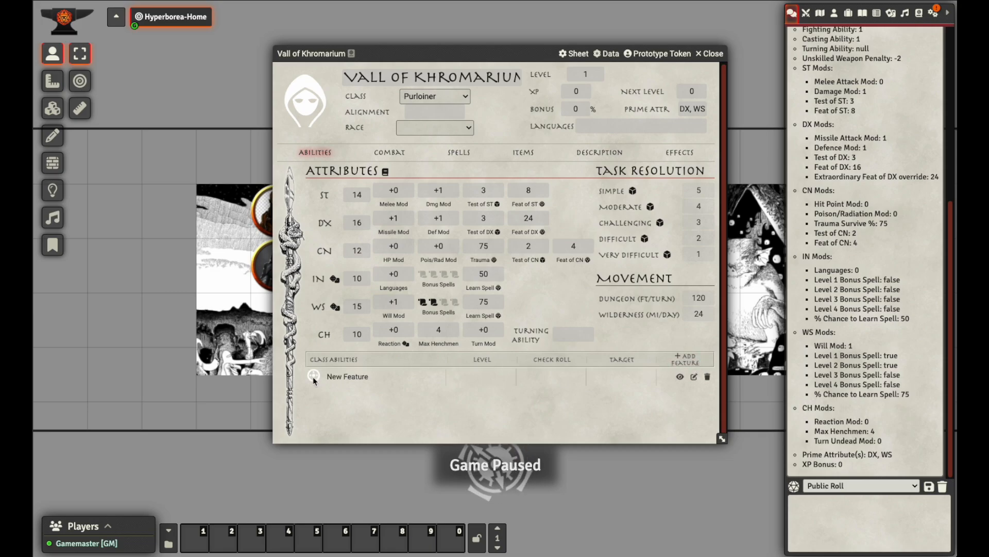
click(694, 377)
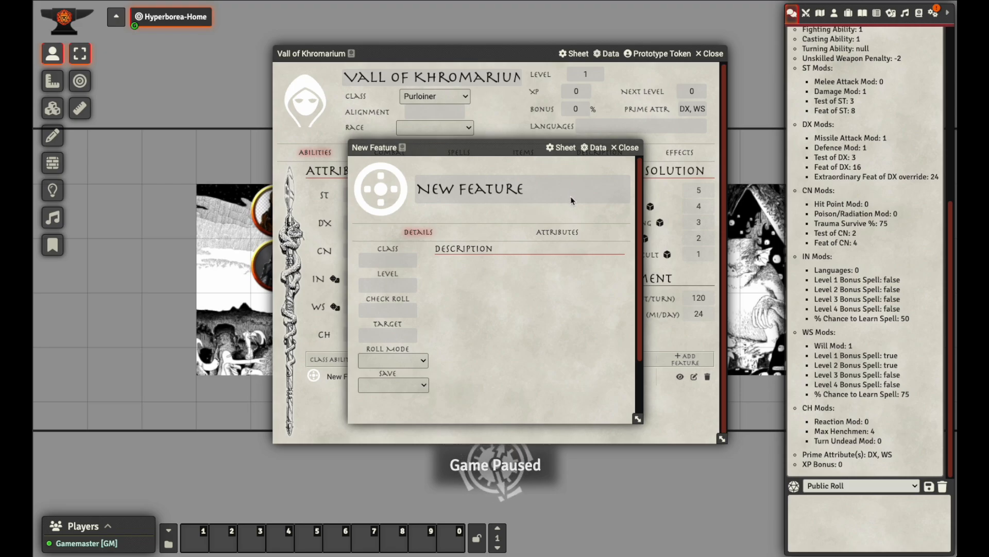
drag(536, 195, 450, 203)
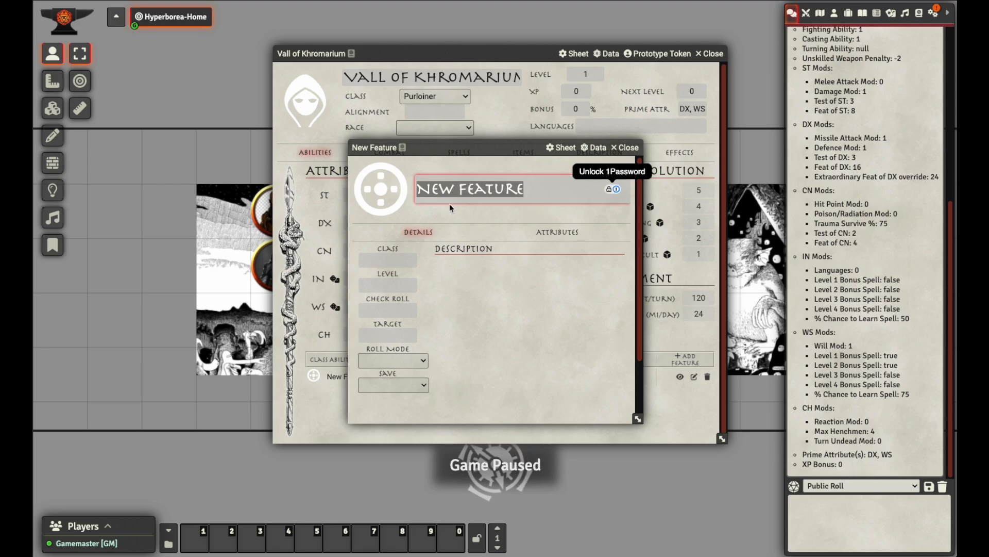
text(Climb)
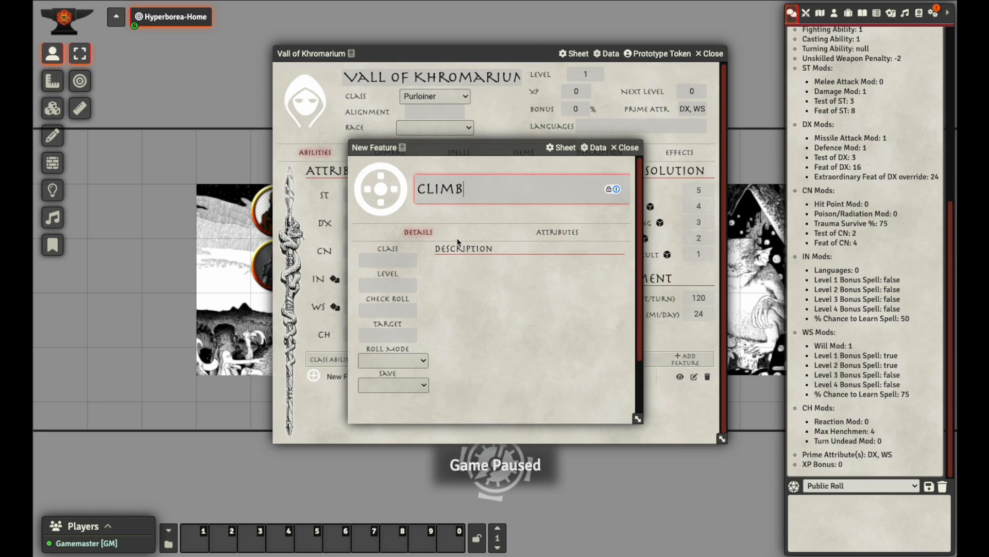
key(Return)
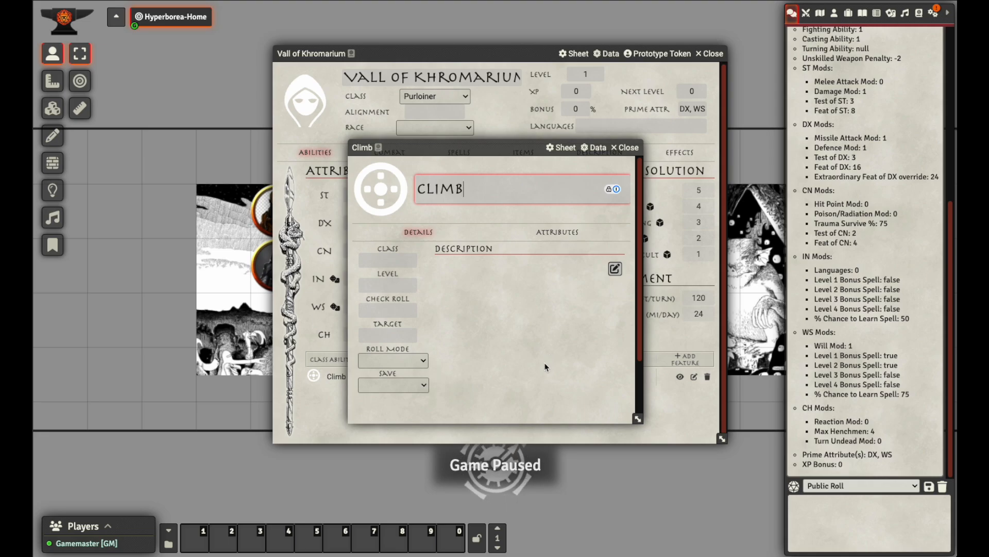
click(390, 310)
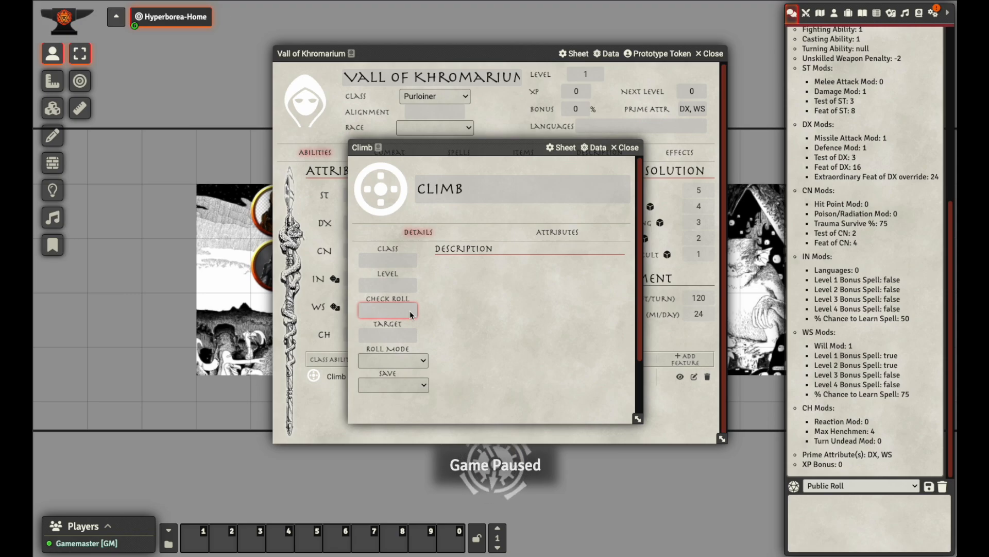
click(401, 334)
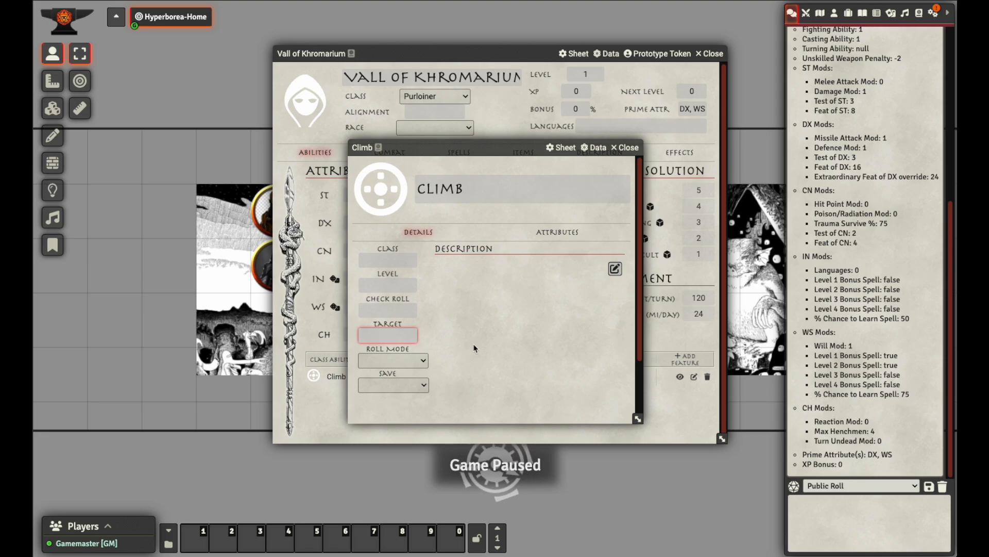
click(485, 310)
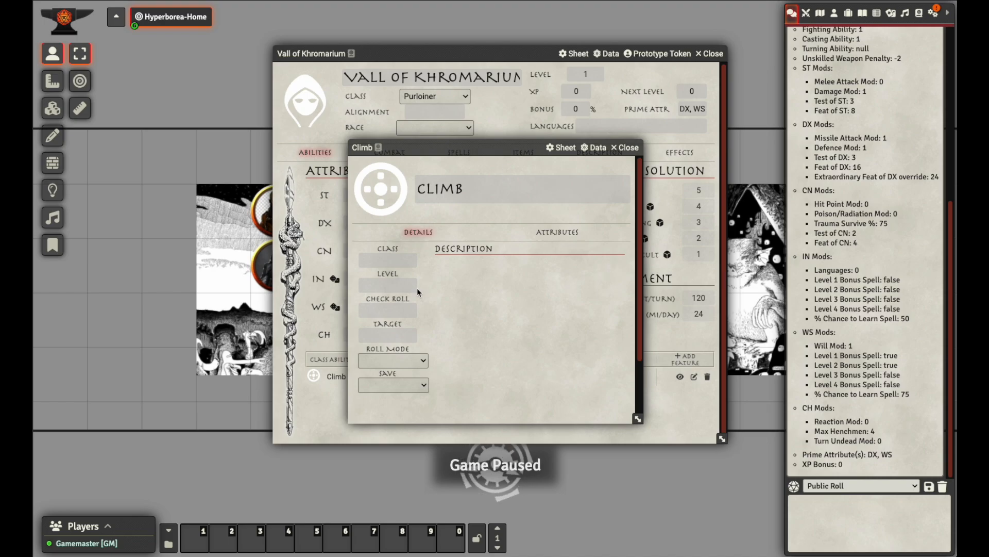
Set the Climb feature's class to Purloiner and its check roll to d12, leaving the level empty
click(405, 262)
text(Purloiner)
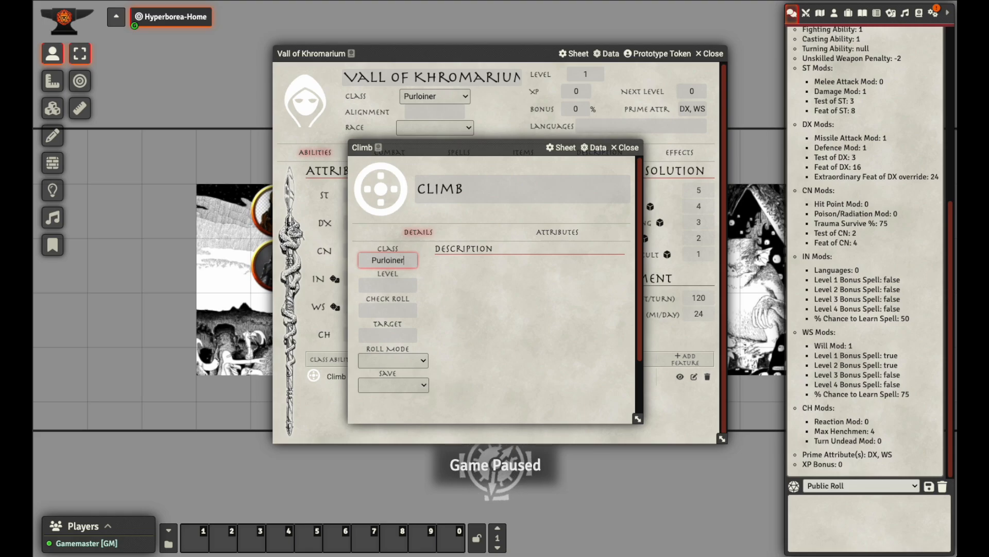
click(408, 287)
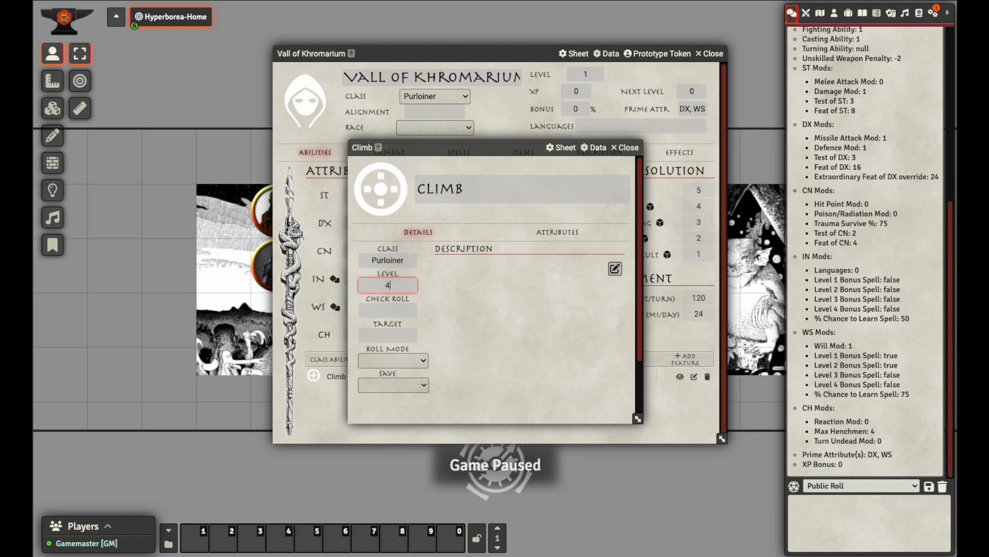
click(393, 311)
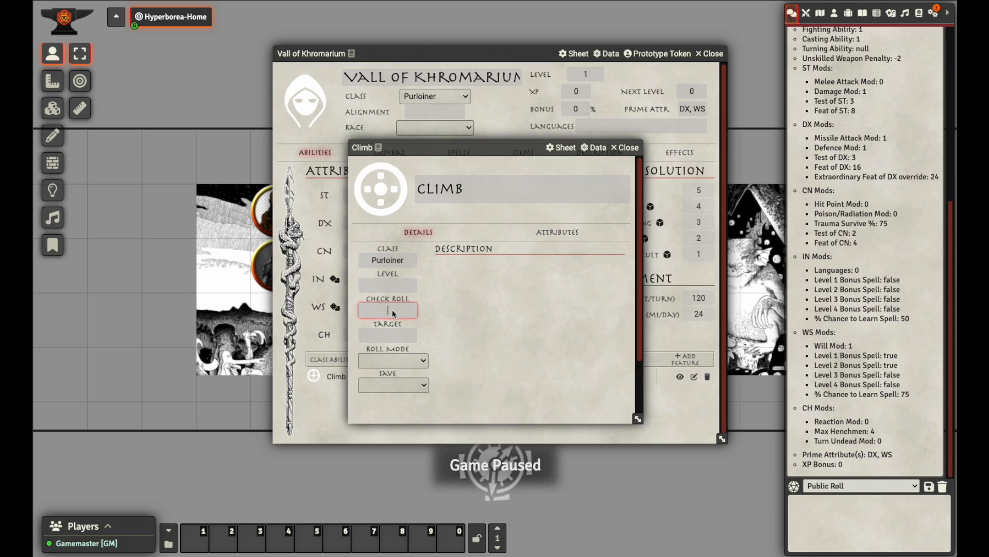
text(d12)
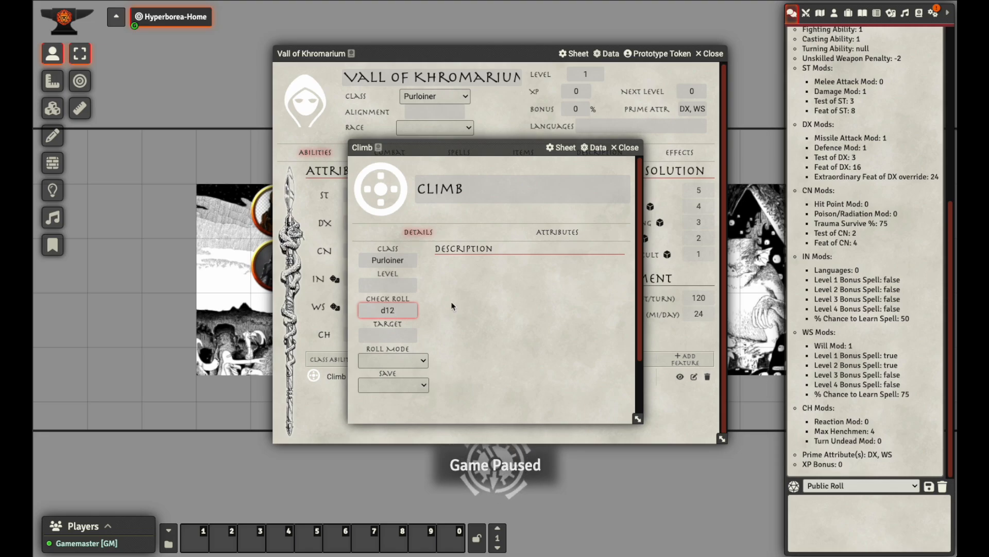
Set the Climb feature's target to 8 and its roll mode to Public Roll, leaving the save empty
click(404, 338)
text(8)
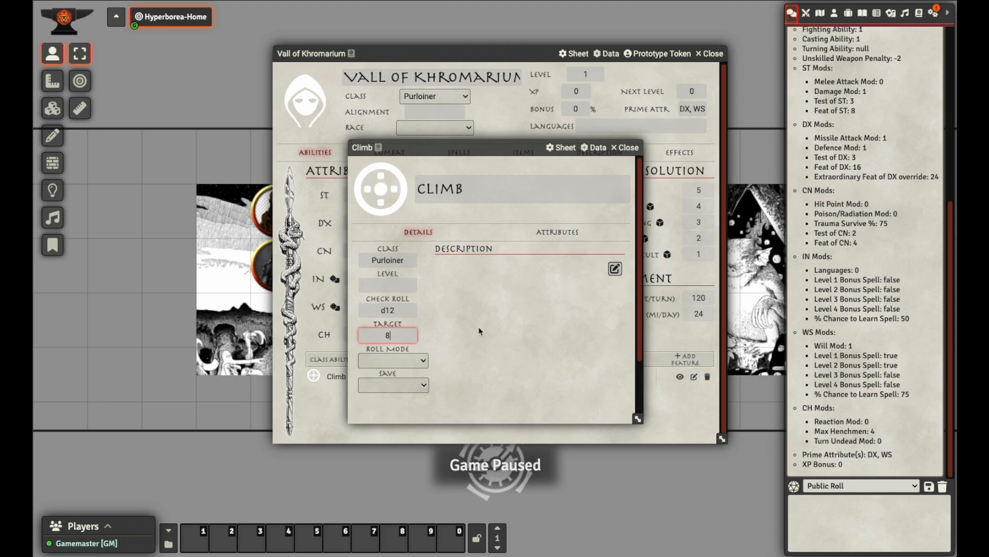
click(497, 347)
click(406, 360)
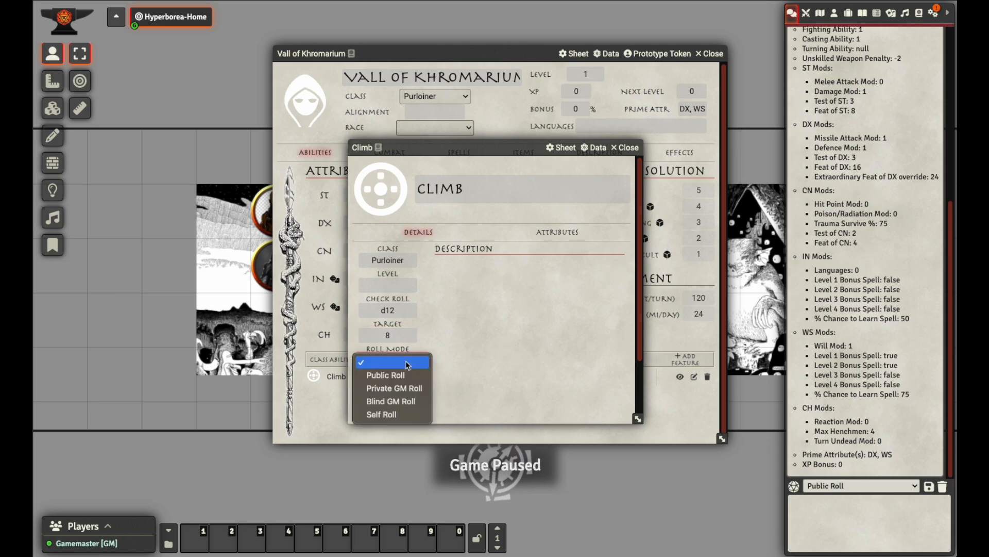
click(392, 375)
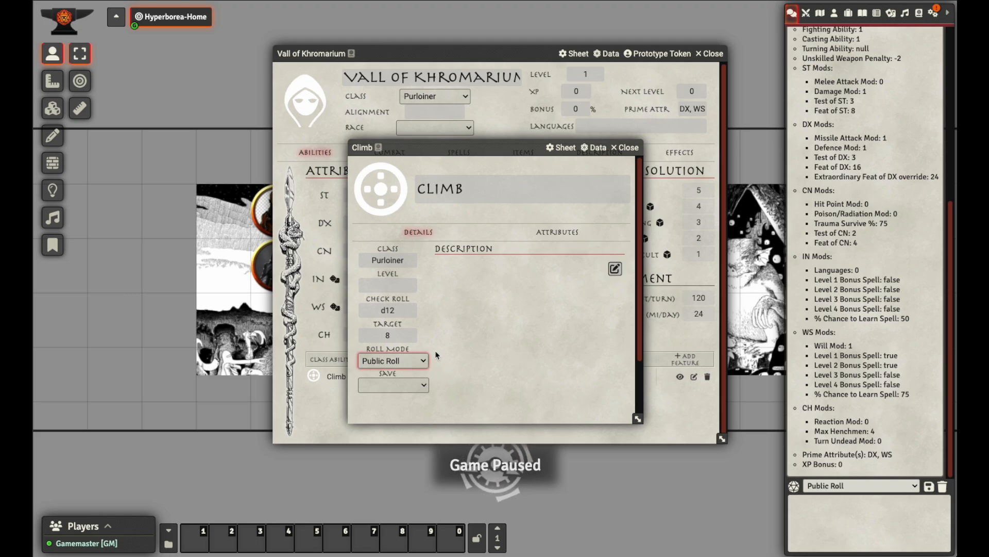
click(407, 365)
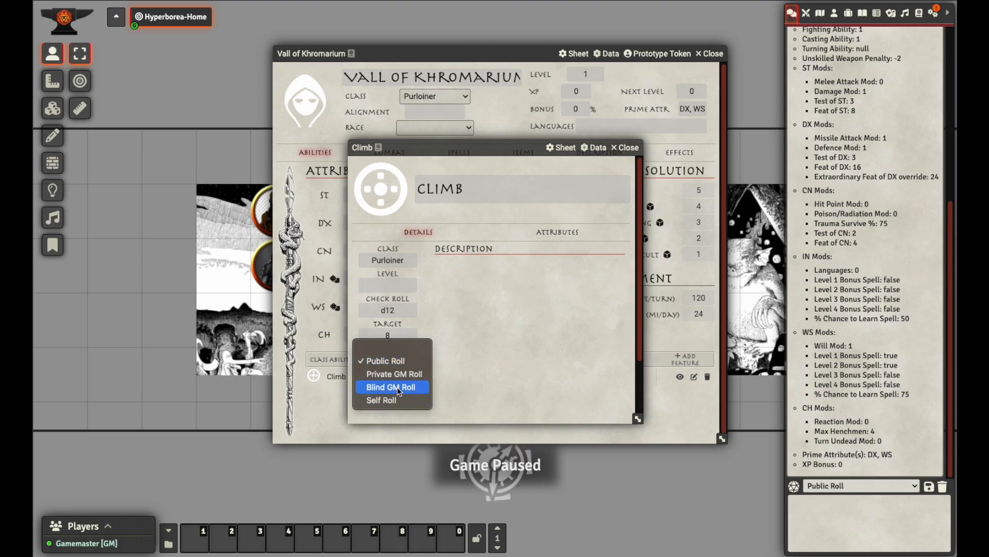
click(507, 348)
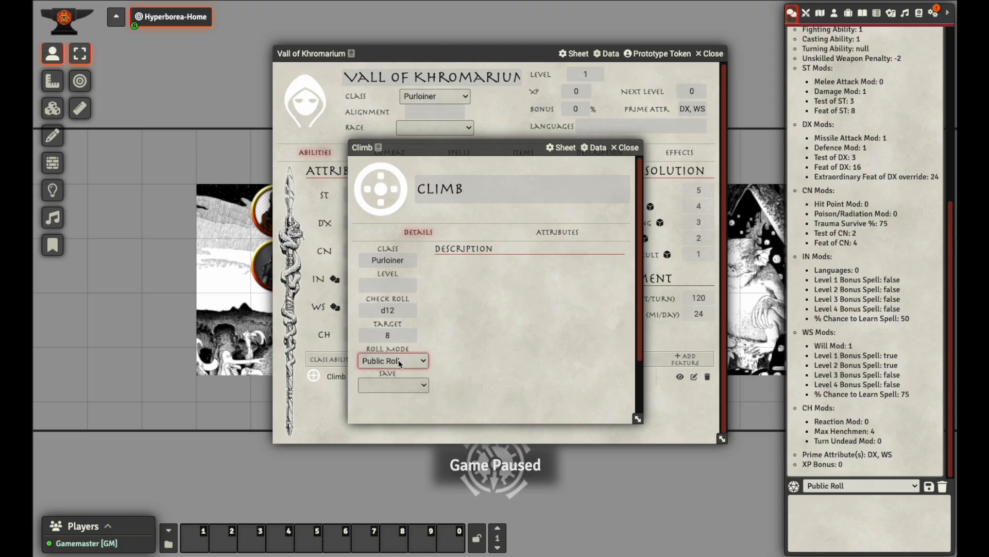
click(509, 353)
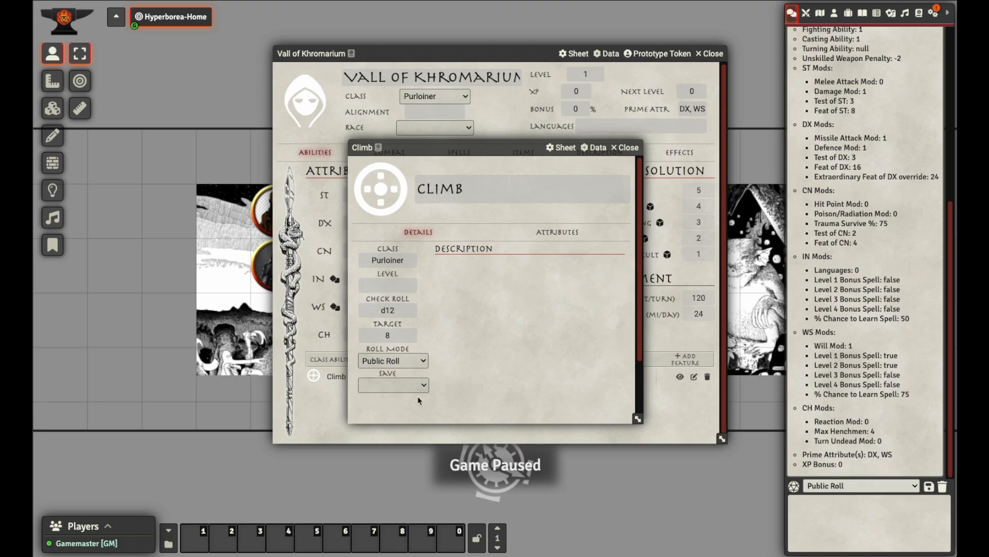
Write and save the Climb description "This is the description of the Climb ability."
click(615, 268)
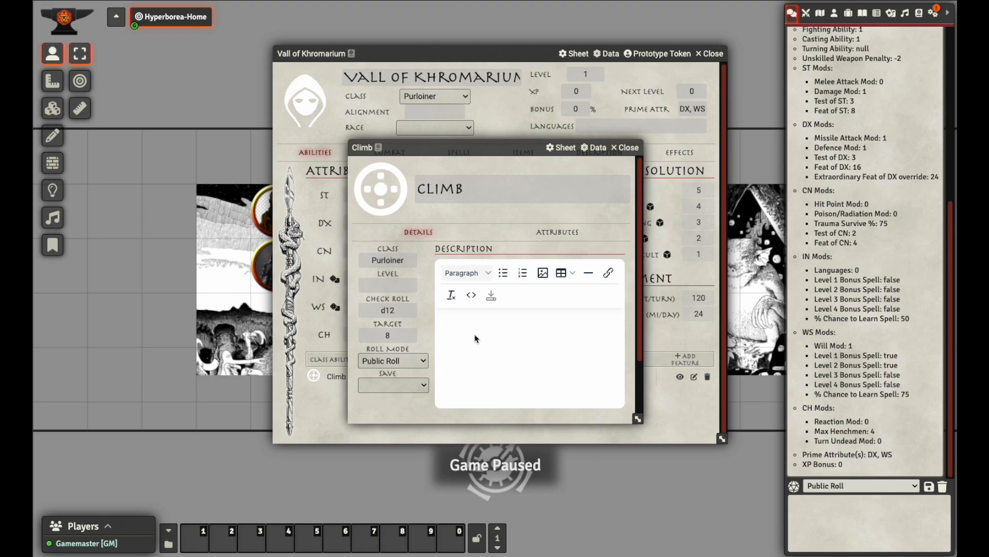
text(This is )
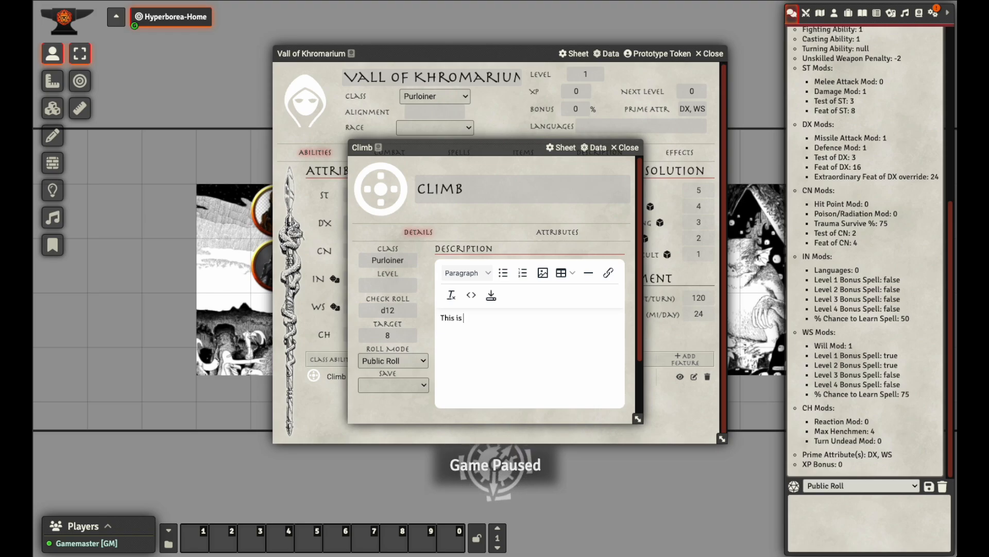
text(the sescriptio)
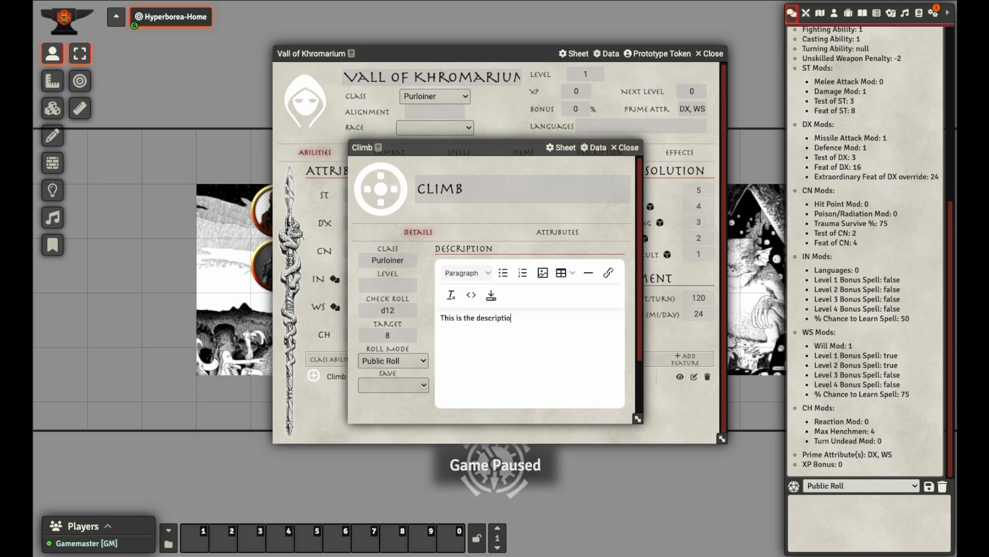
text(n of the )
text(Clim)
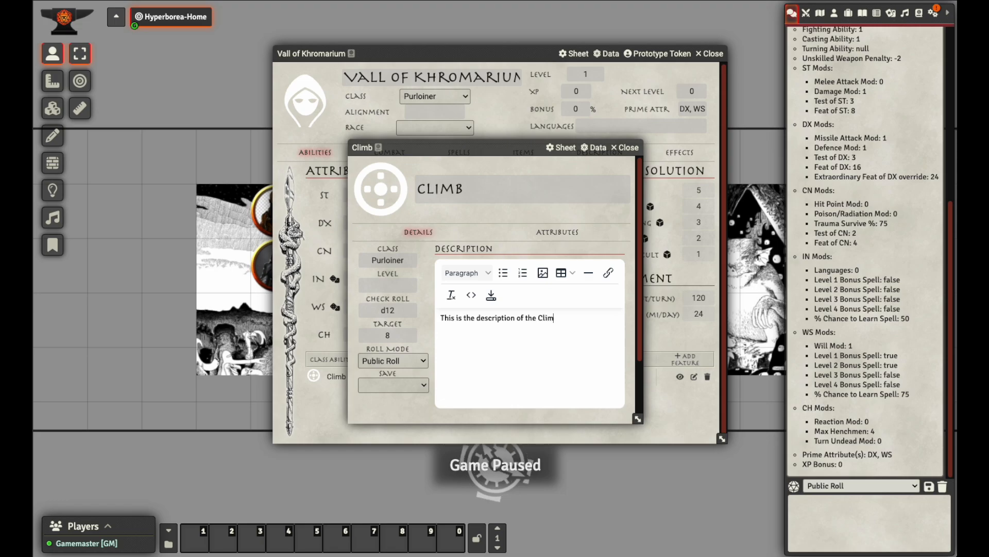
text(b ability.)
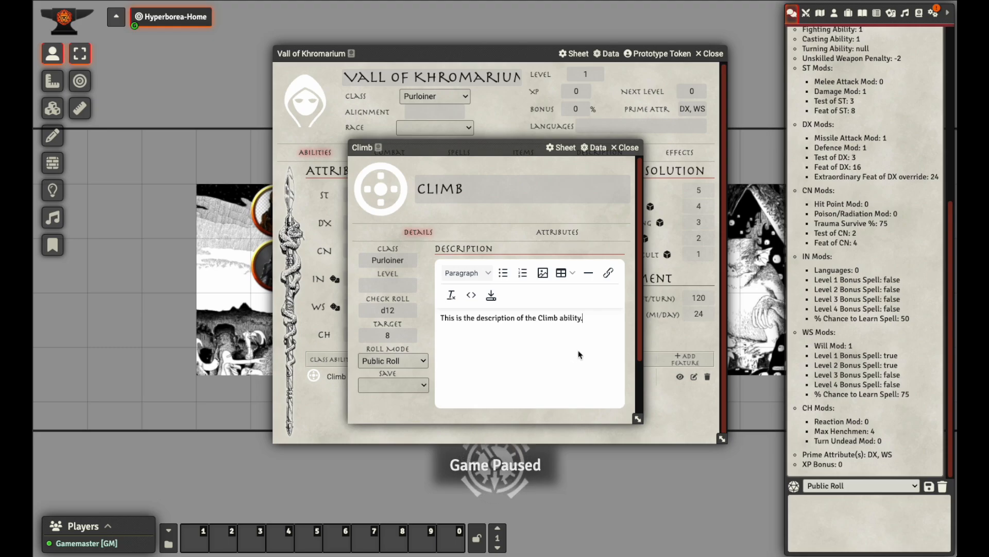
key(ctrl+s)
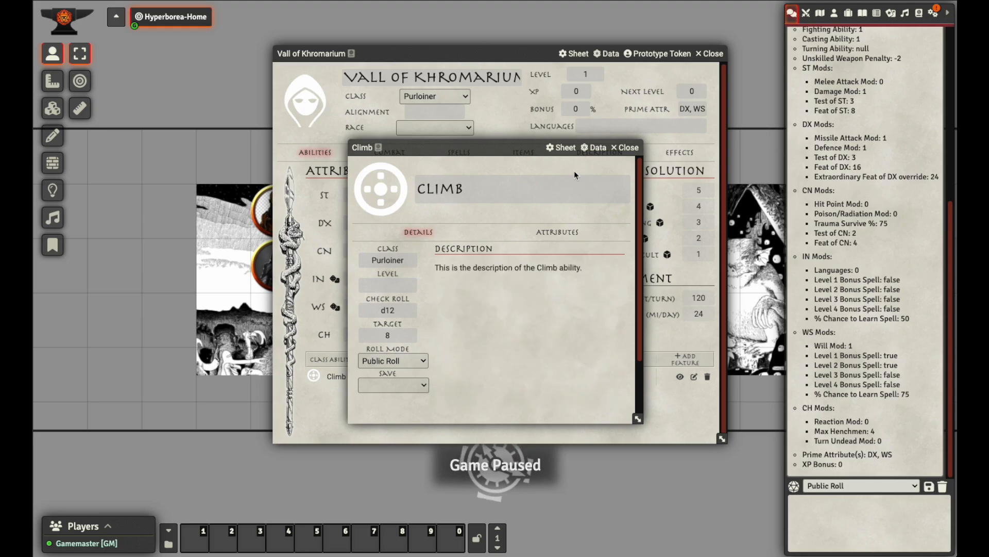
Close the Climb feature and delete it from the character's class abilities
click(628, 148)
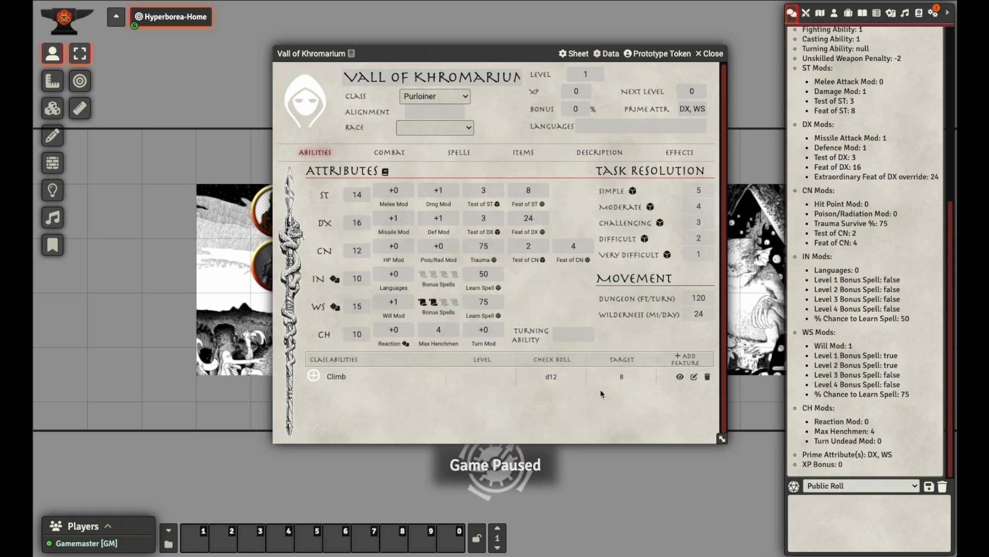
click(708, 378)
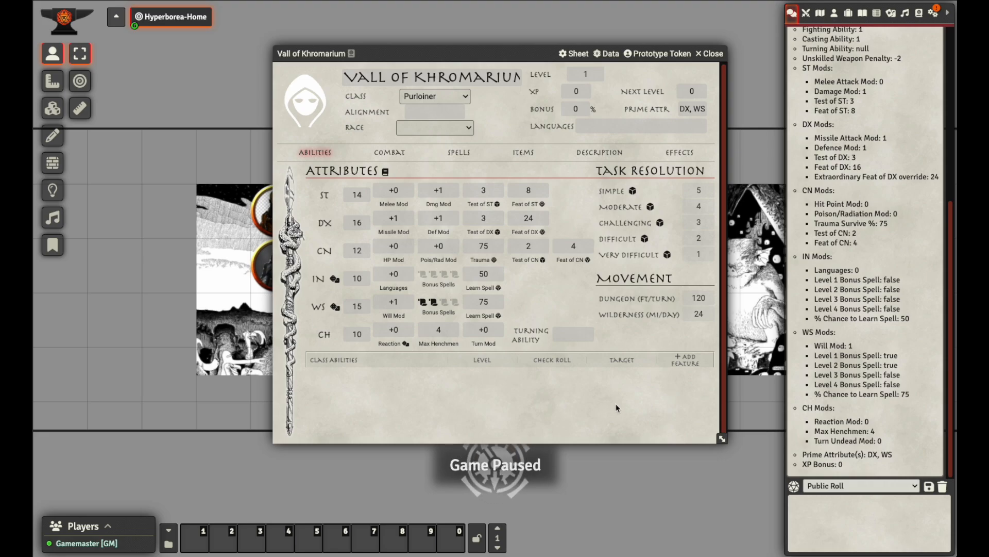
Open the Purloiner page of the Class Descriptions journal in the Classes compendium beside the character sheet
drag(527, 55, 586, 46)
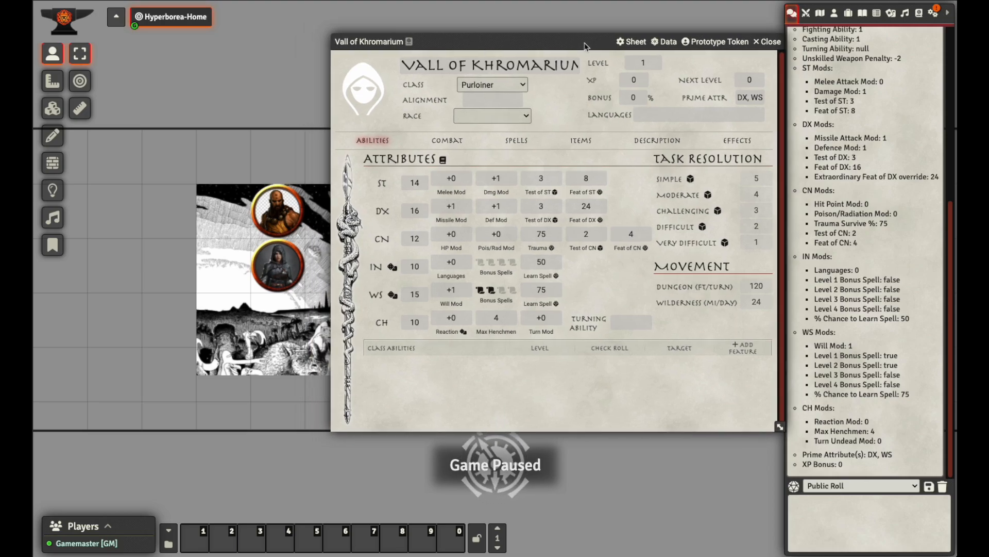
click(920, 15)
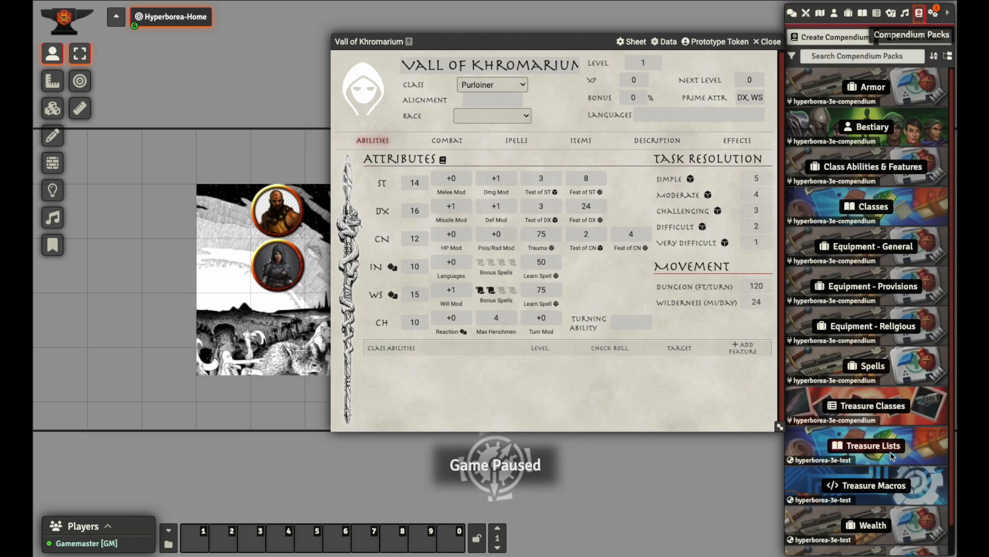
click(873, 206)
click(139, 163)
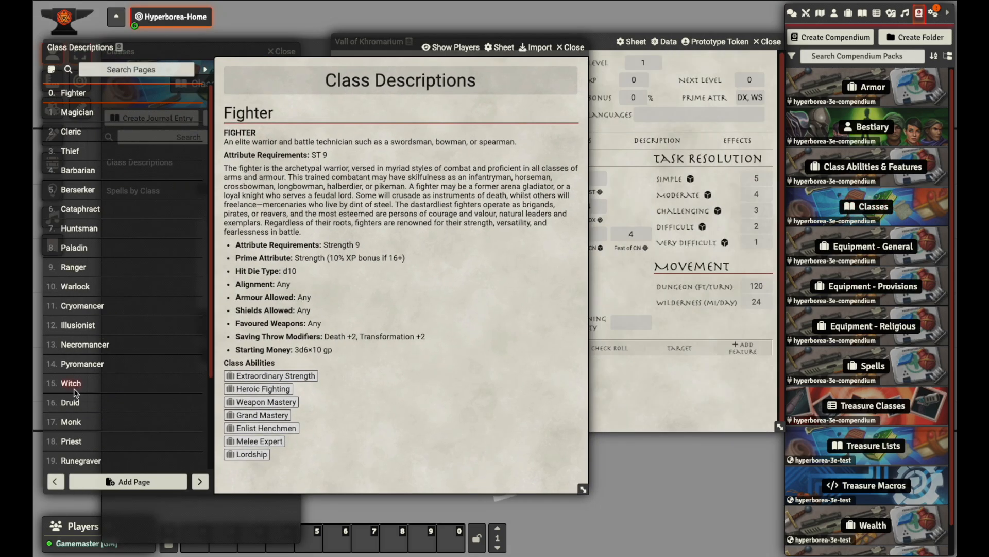
scroll(159, 287, down, 3)
click(90, 442)
scroll(331, 209, down, 5)
Add the Purloiner's general class abilities, from Agile through Lordship, to the character sheet
drag(246, 179, 660, 376)
drag(293, 208, 689, 208)
drag(309, 219, 665, 247)
drag(281, 232, 659, 258)
drag(253, 245, 665, 273)
scroll(665, 278, down, 1)
drag(595, 43, 761, 41)
click(340, 50)
click(689, 300)
drag(258, 258, 618, 320)
drag(273, 283, 618, 327)
drag(285, 310, 618, 332)
drag(286, 323, 618, 335)
drag(260, 336, 628, 335)
Add the Purloiner's progressive thief abilities, from Climb through Pick Pockets, to the character sheet
drag(252, 384, 639, 320)
drag(278, 398, 686, 294)
drag(242, 424, 694, 297)
drag(263, 437, 704, 294)
drag(260, 463, 685, 297)
drag(260, 476, 670, 299)
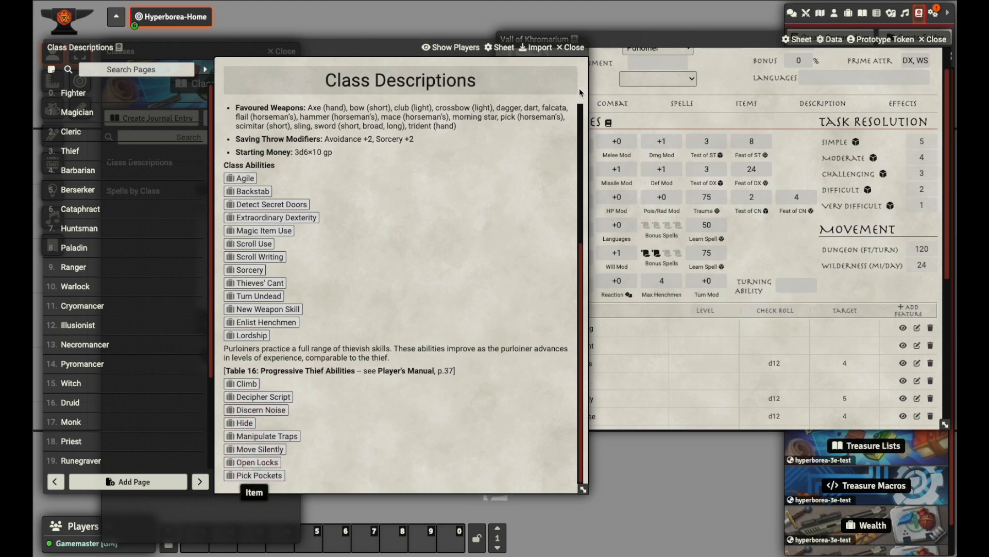
Close the class descriptions and the Classes compendium, and enlarge the character sheet to fit the whole class abilities list
click(573, 48)
click(294, 53)
drag(644, 40, 443, 39)
scroll(482, 358, down, 5)
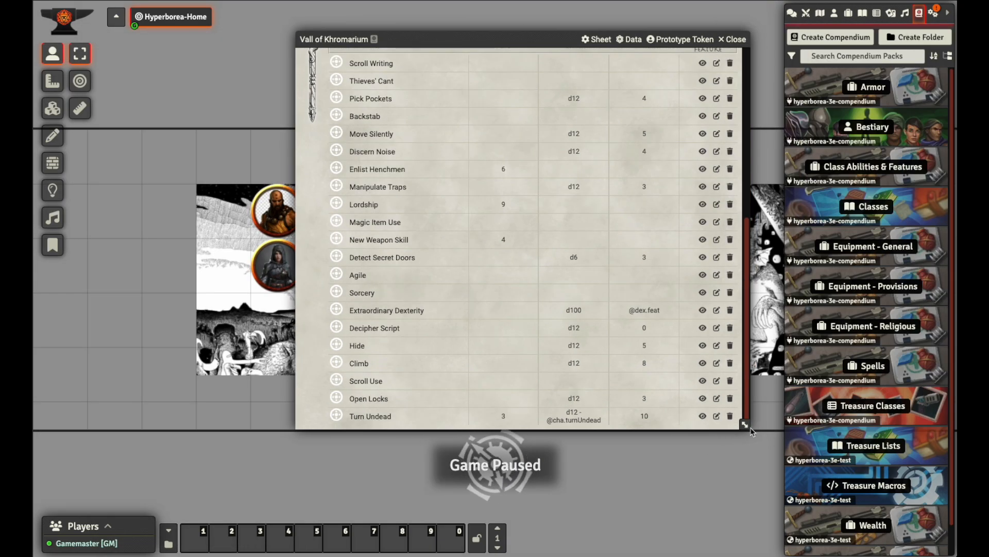
drag(747, 429, 746, 507)
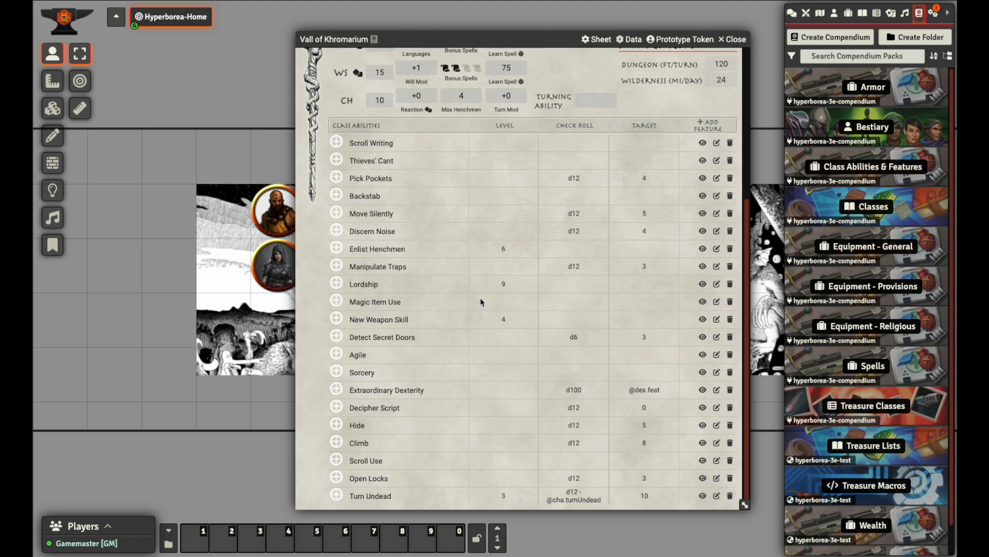
Move Backstab and Agile to the start of the class abilities list, with Agile first
triple_click(382, 144)
click(494, 157)
drag(370, 196, 381, 140)
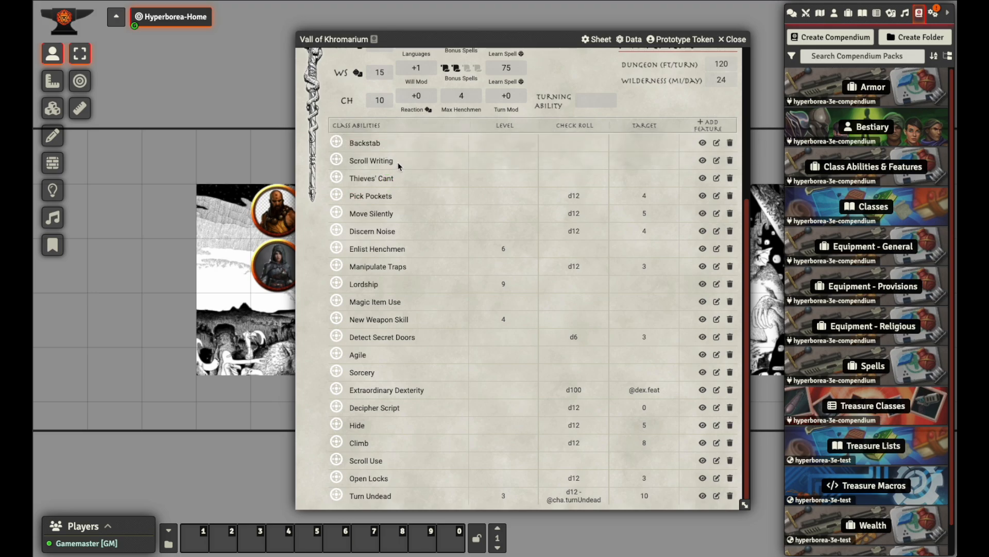
drag(359, 361, 370, 144)
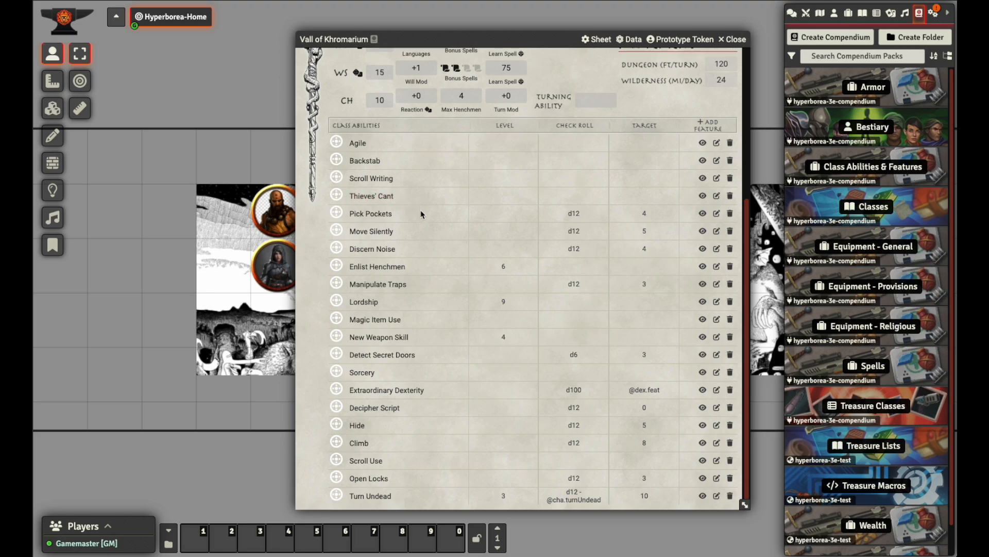
Place Magic Item Use, Scroll Use and Sorcery above Scroll Writing, and order Turn Undead, New Weapon Skill, Enlist Henchmen and Lordship after Thieves' Cant
drag(497, 466, 393, 180)
drag(370, 342, 384, 178)
drag(364, 337, 388, 238)
drag(378, 319, 494, 245)
drag(386, 355, 390, 248)
drag(370, 495, 383, 243)
drag(364, 417, 371, 232)
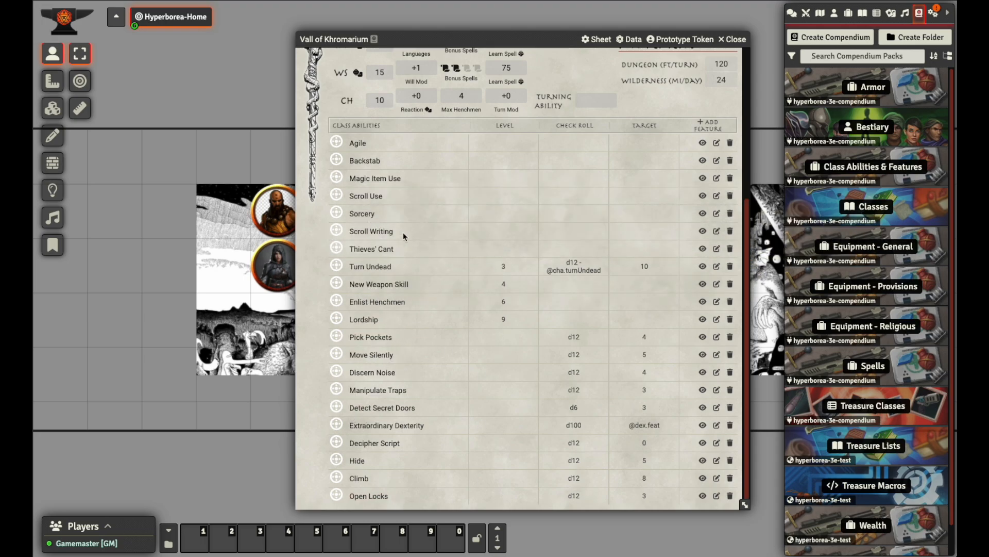
Sort the thief abilities alphabetically from Climb to Pick Pockets, and place Detect Secret Doors and Extraordinary Dexterity below Backstab
drag(359, 478, 462, 344)
mouse_move(372, 390)
mouse_down()
mouse_move(368, 355)
mouse_move(383, 380)
mouse_up()
drag(377, 428, 383, 358)
drag(379, 445, 377, 182)
drag(391, 470, 381, 386)
drag(361, 478, 380, 428)
drag(374, 499, 372, 477)
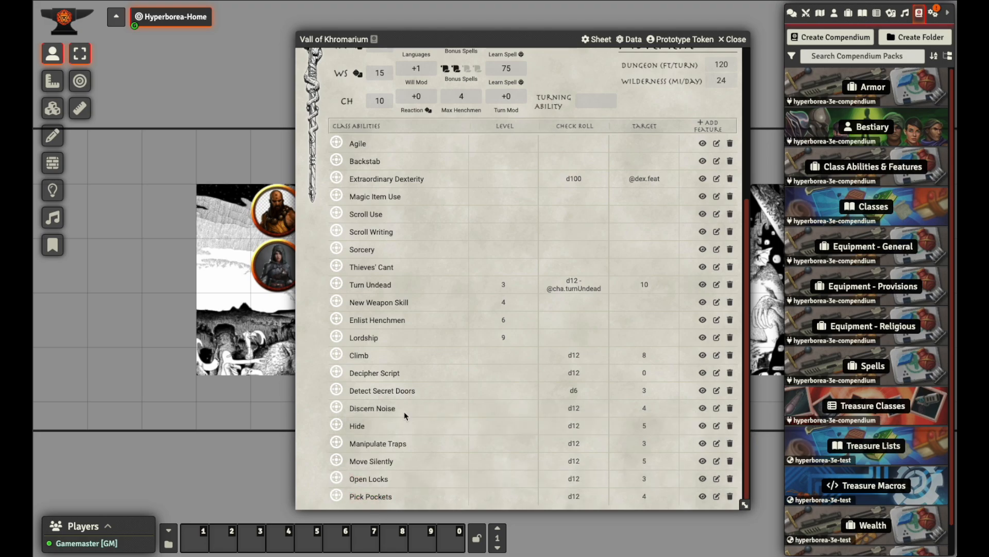
drag(376, 390, 377, 180)
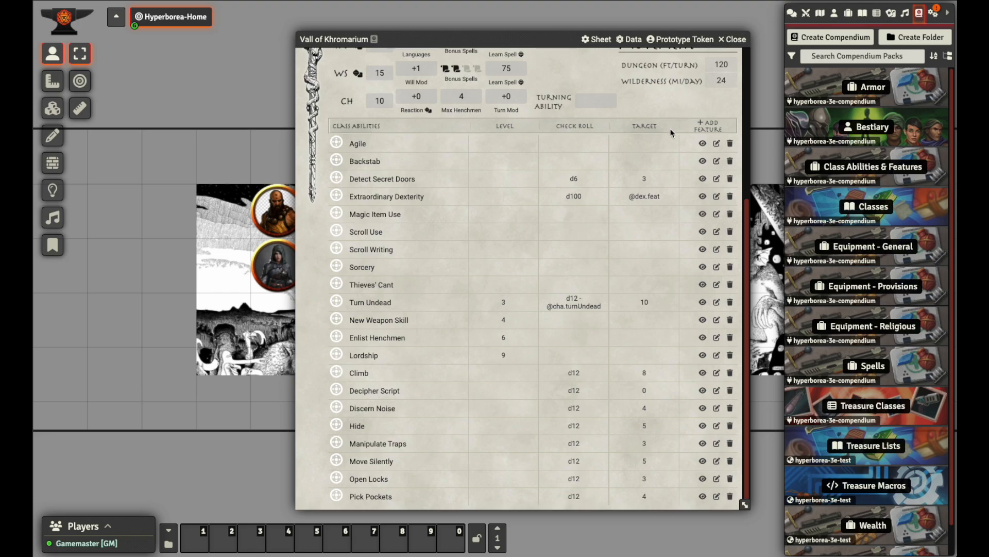
Show the chat log and roll the Detect Secret Doors check with d6 as a Blind GM Roll, without a situational modifier
click(793, 13)
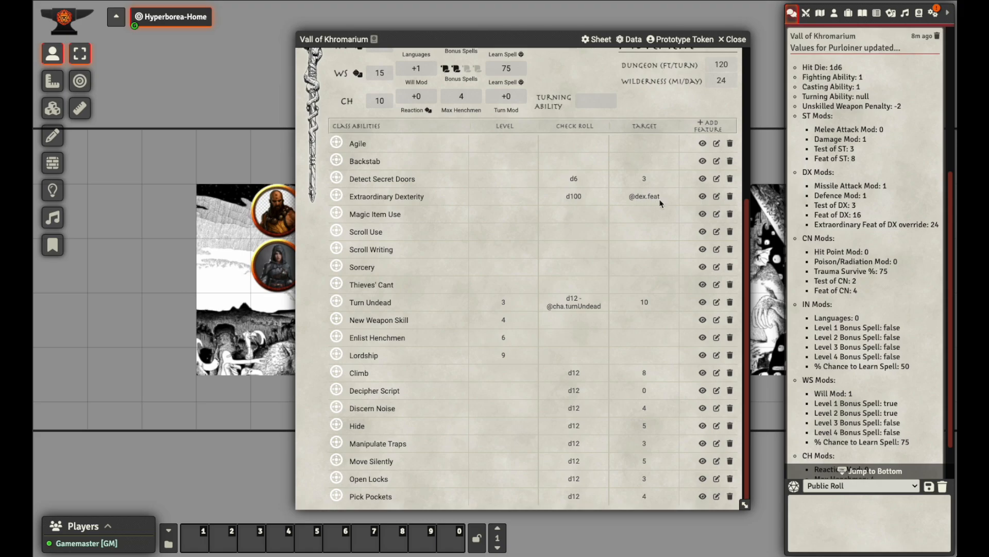
scroll(466, 224, up, 5)
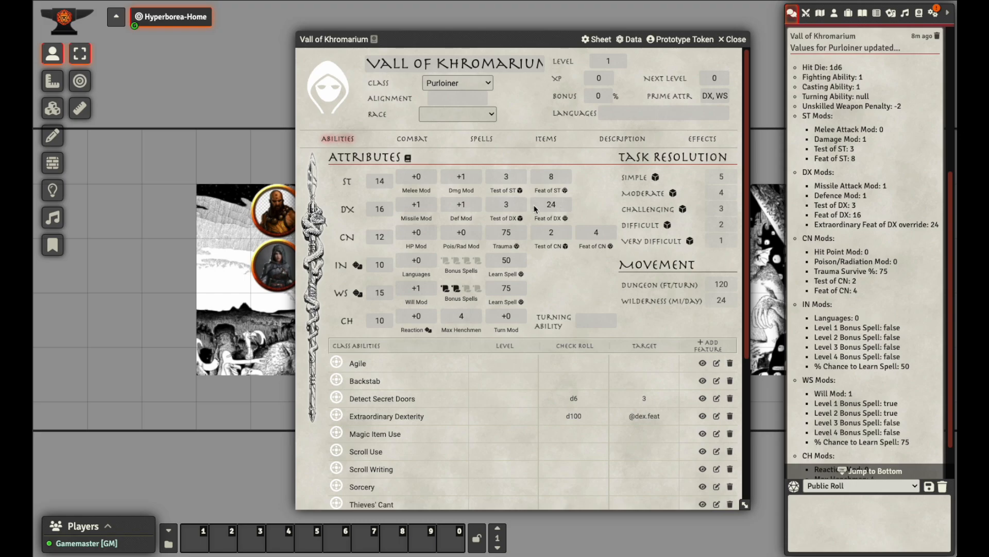
scroll(604, 376, down, 3)
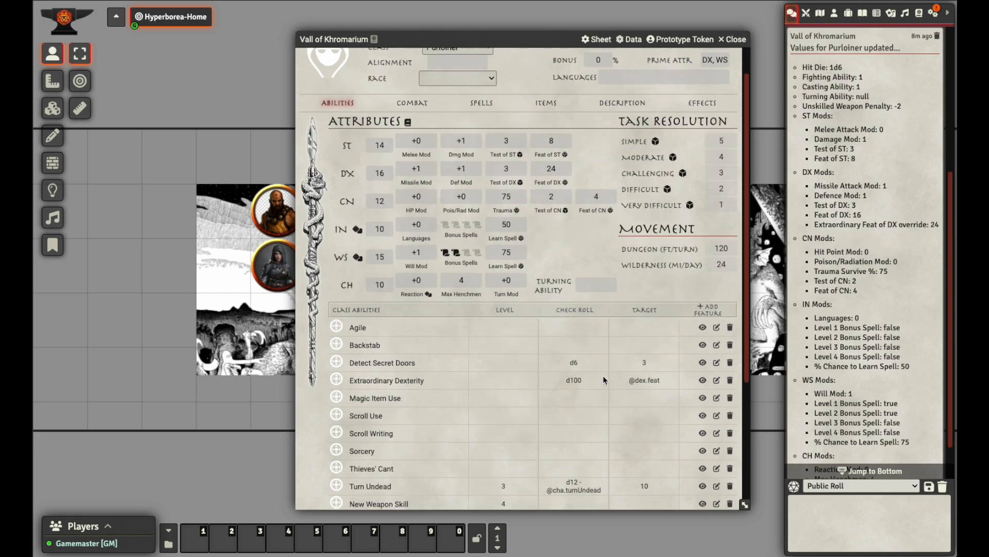
scroll(606, 376, down, 3)
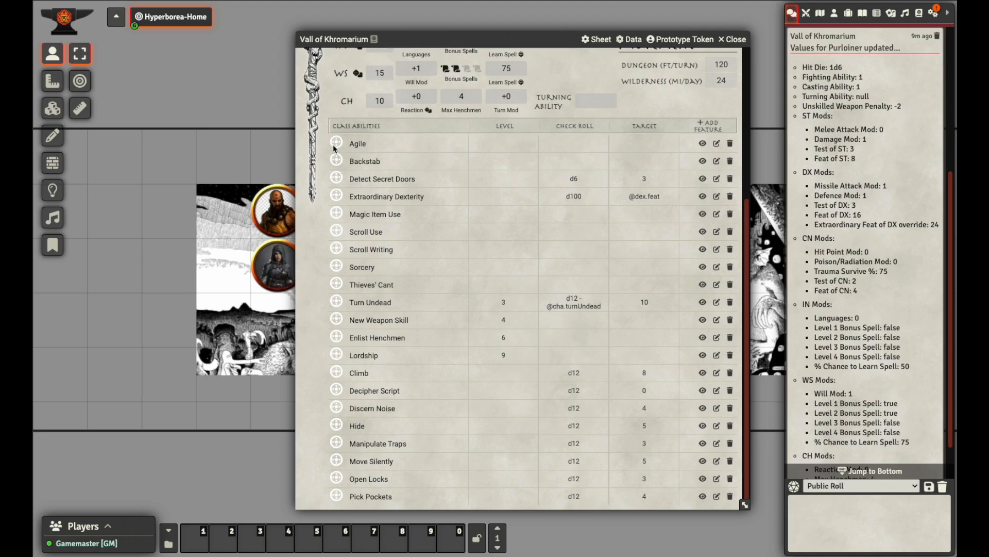
click(336, 179)
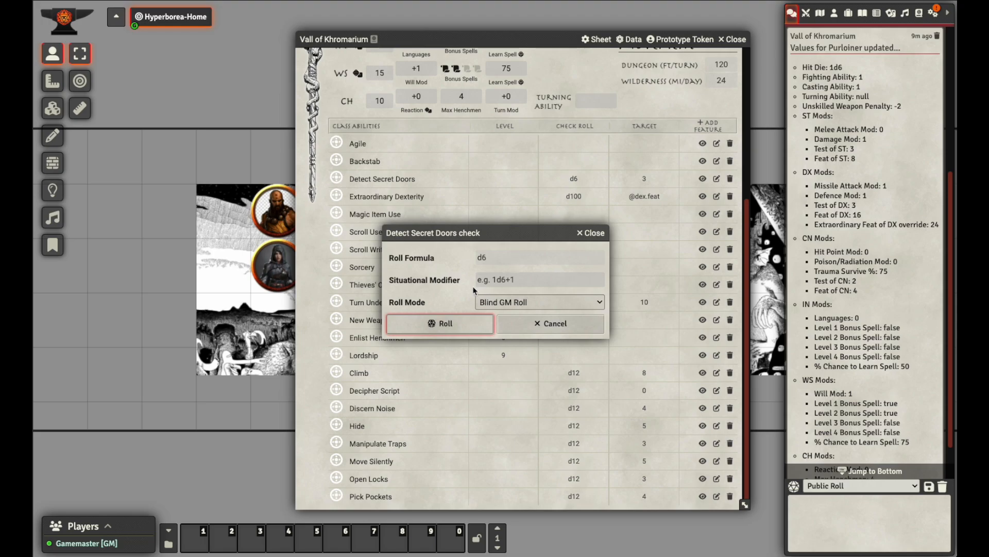
click(500, 259)
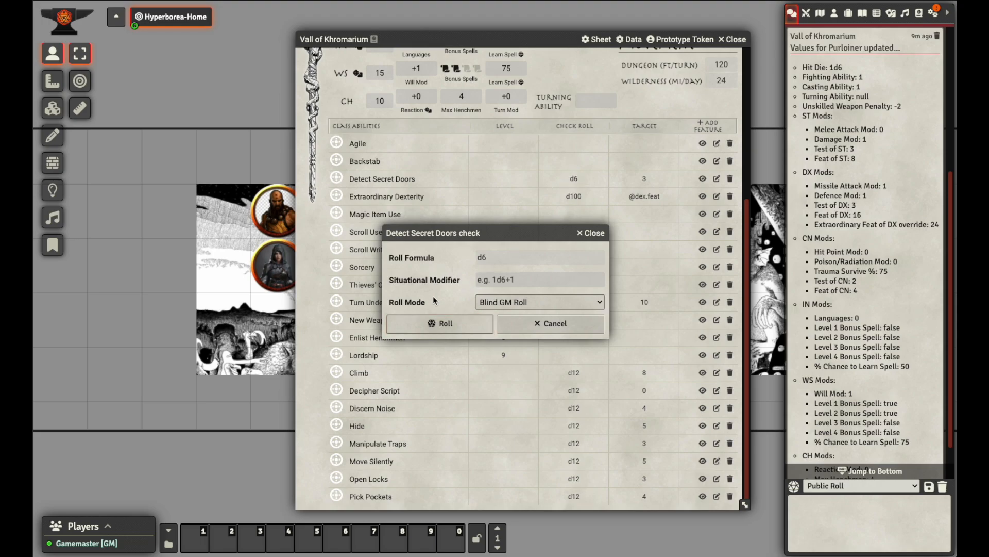
click(521, 280)
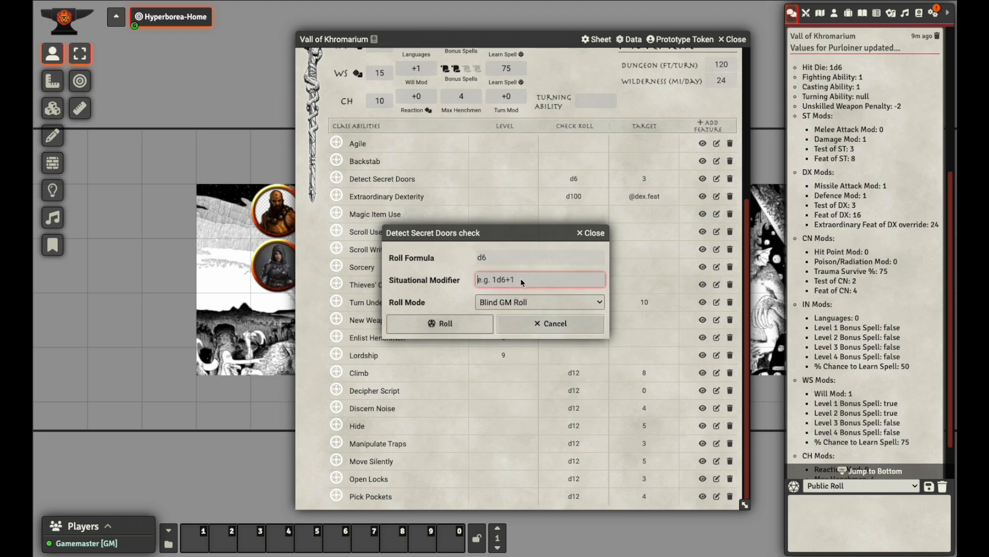
click(454, 280)
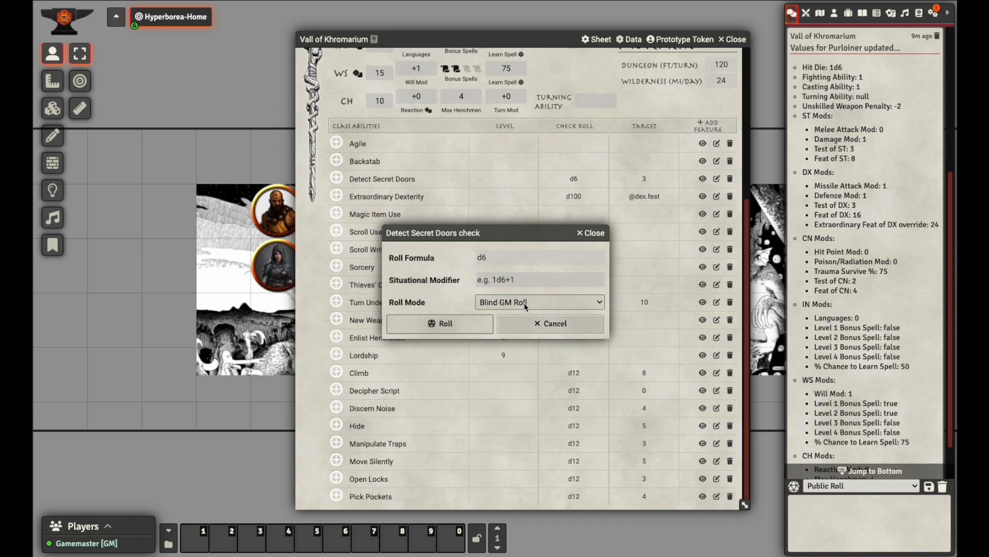
click(444, 325)
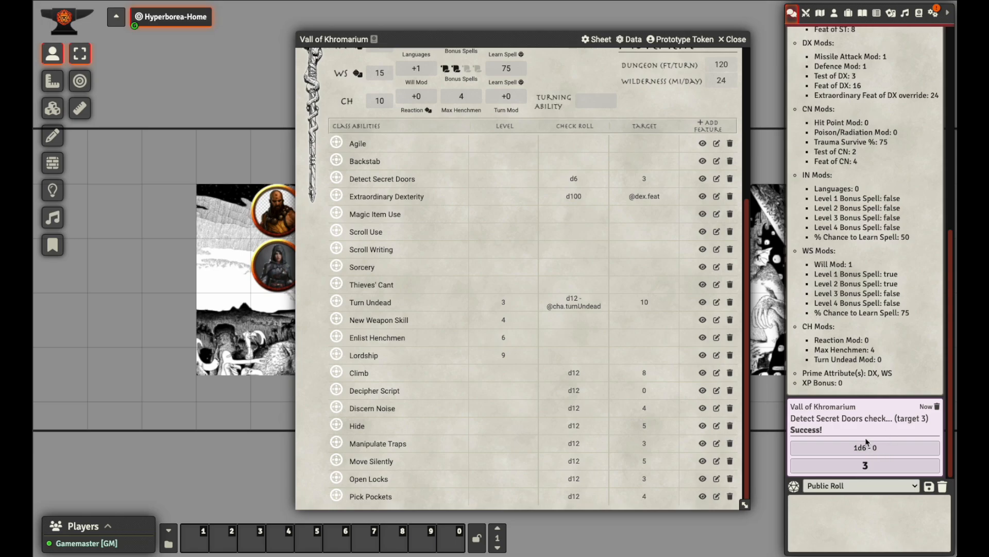
drag(551, 43, 532, 37)
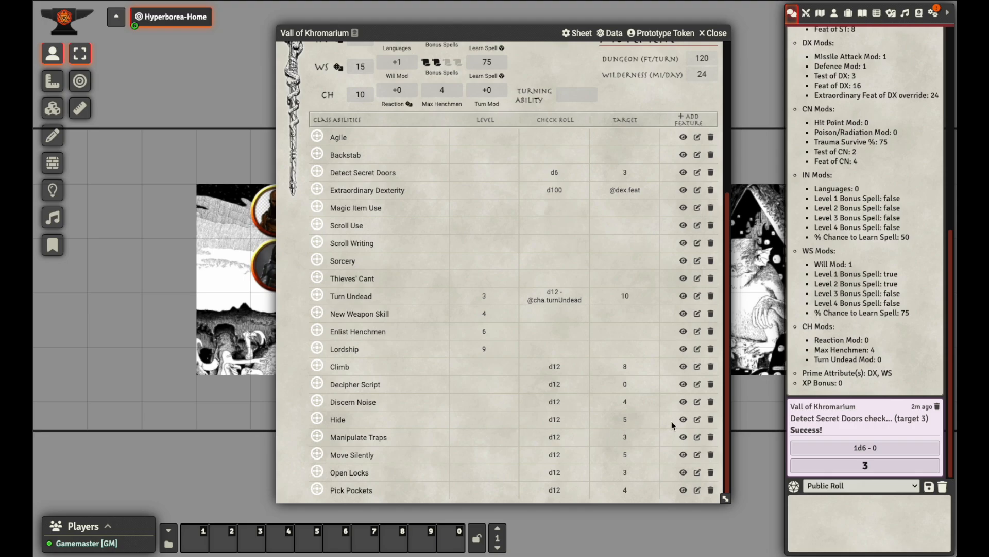
Set the target of the Manipulate Traps ability to 4 and close its sheet
click(700, 438)
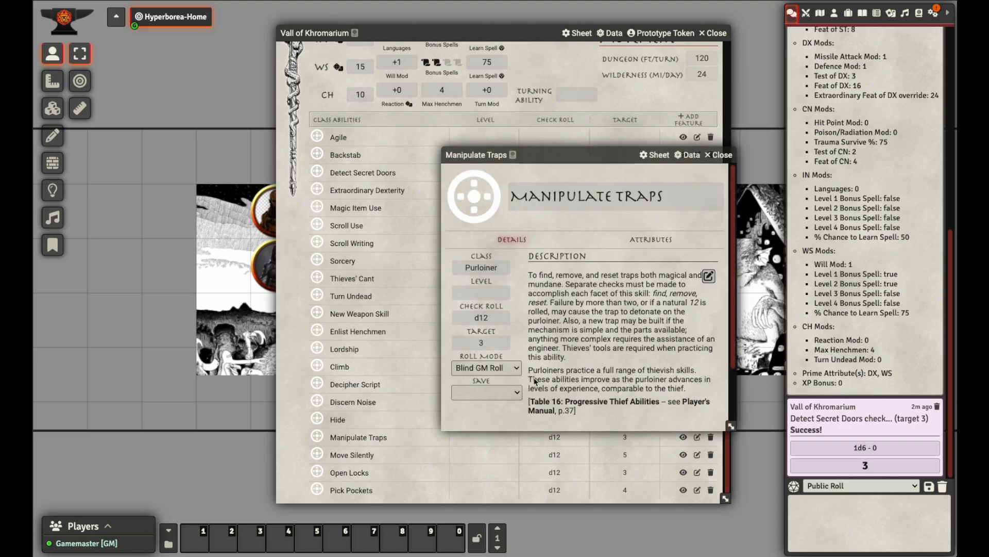
click(496, 346)
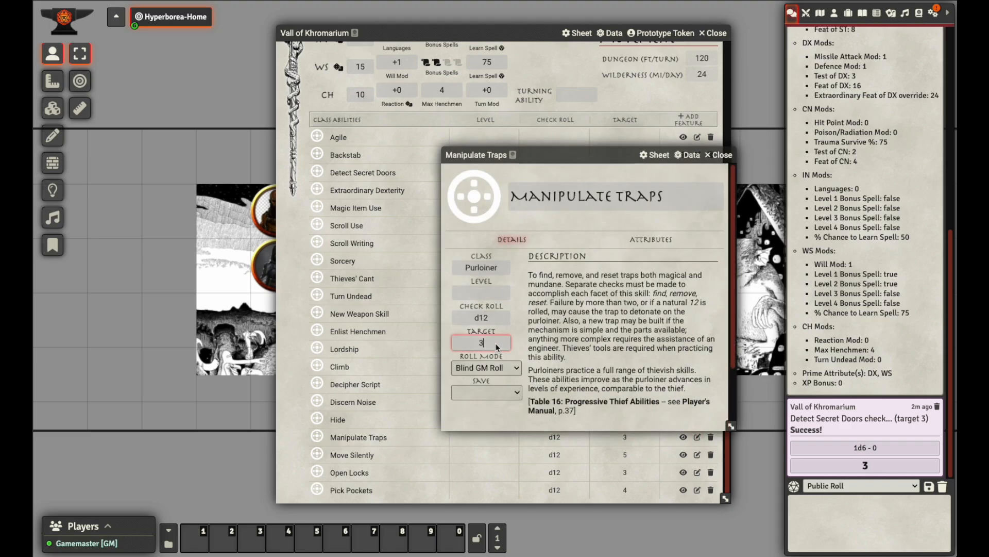
text(4)
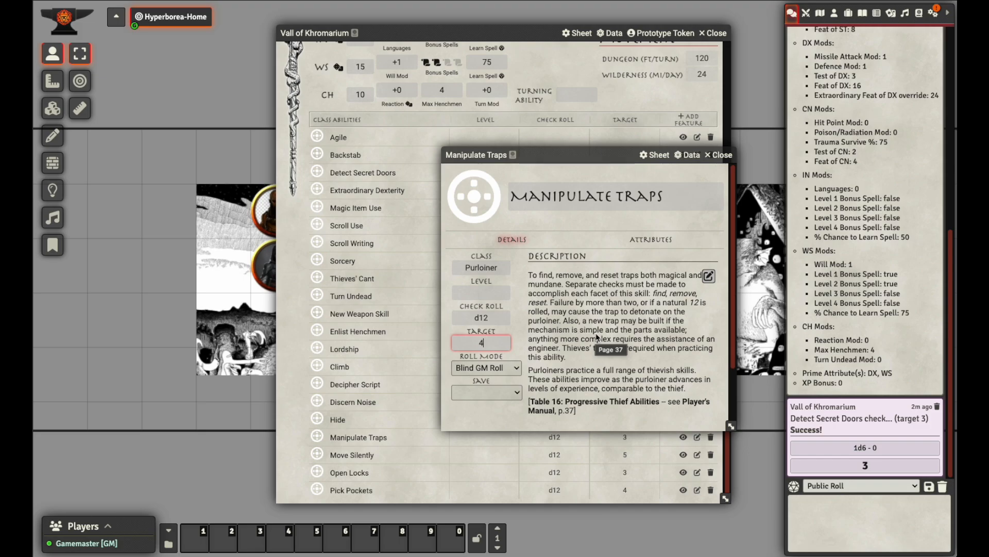
key(Return)
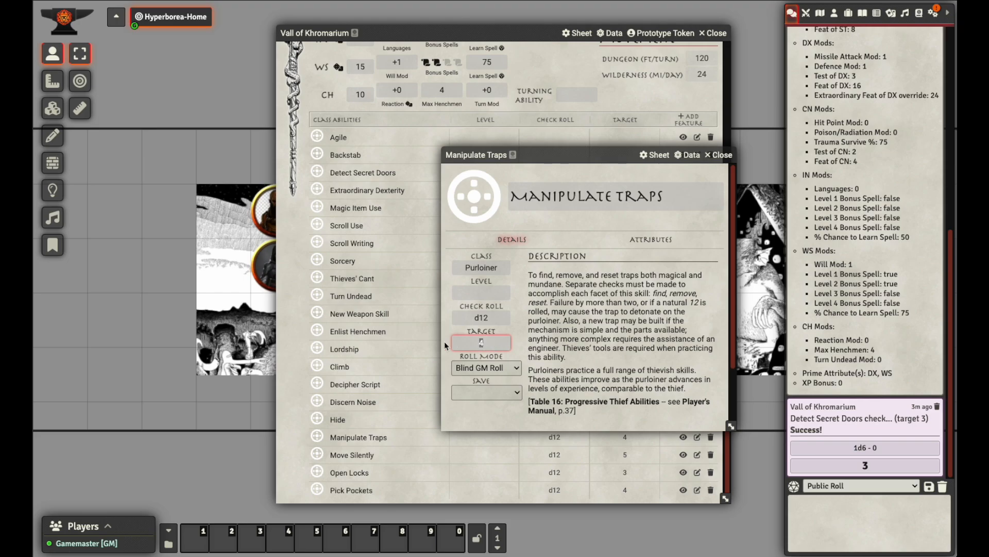
key(BackSpace)
click(728, 155)
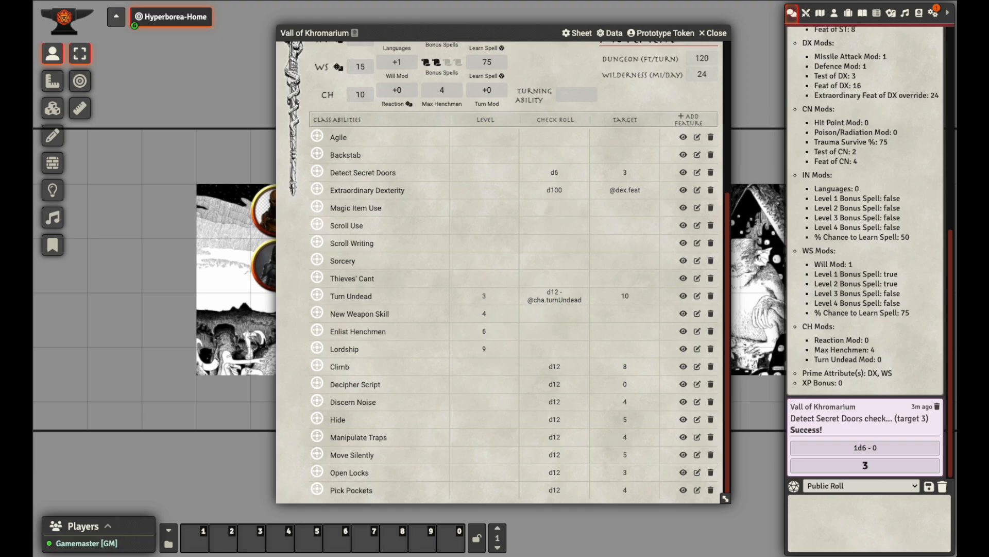
Expand the Turn Undead ability's description in the class abilities list, read it through and collapse it again
click(346, 295)
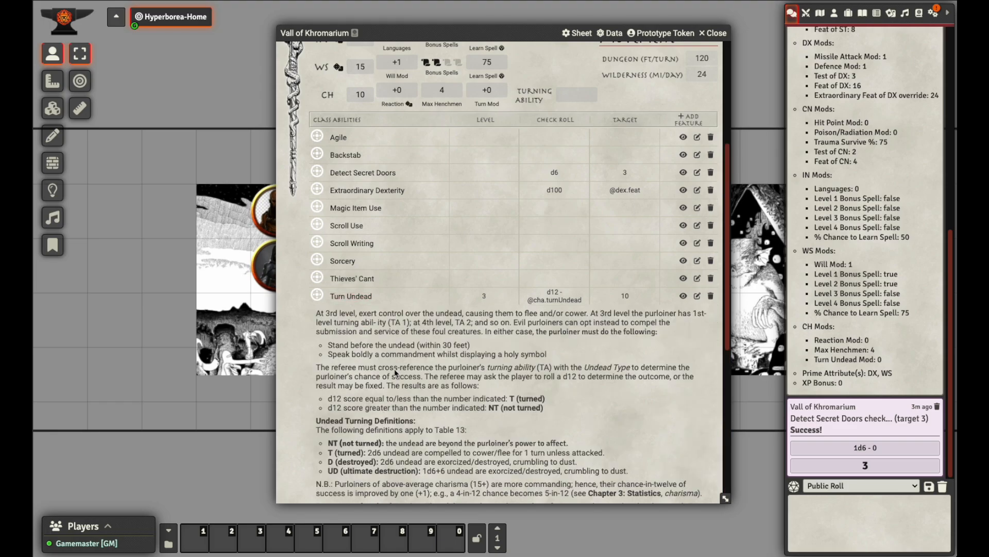
scroll(394, 370, down, 5)
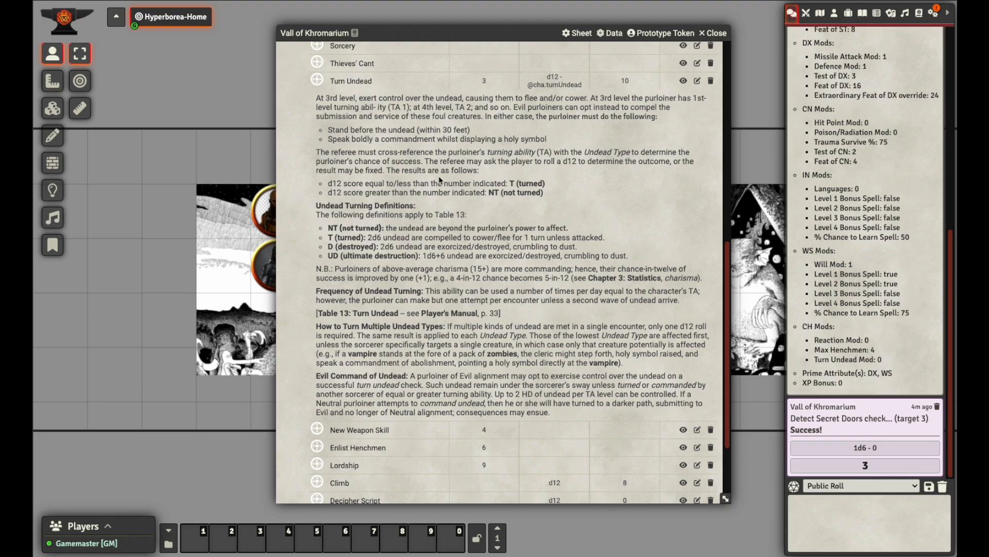
click(355, 84)
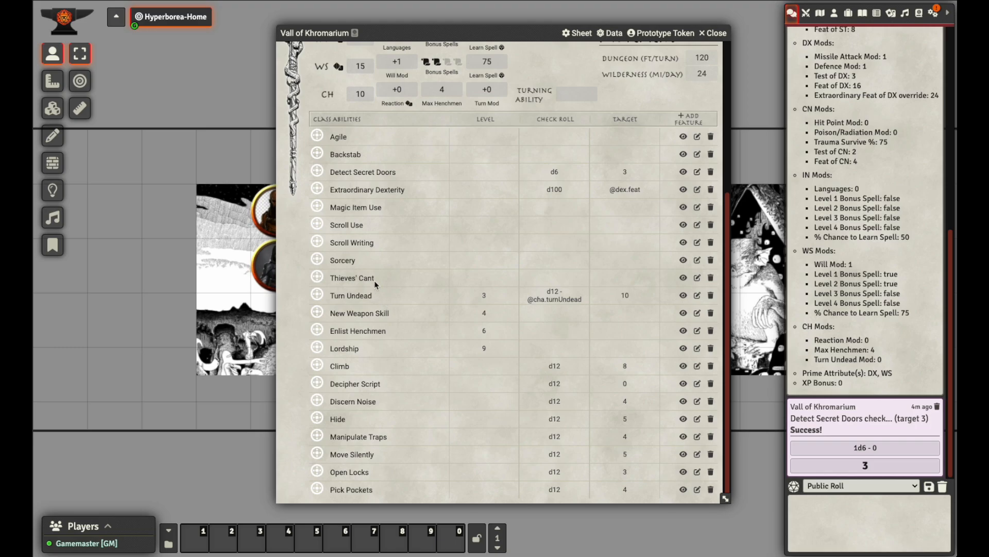
Post the Turn Undead ability to the chat and read the posted text through to its ability check line
click(684, 295)
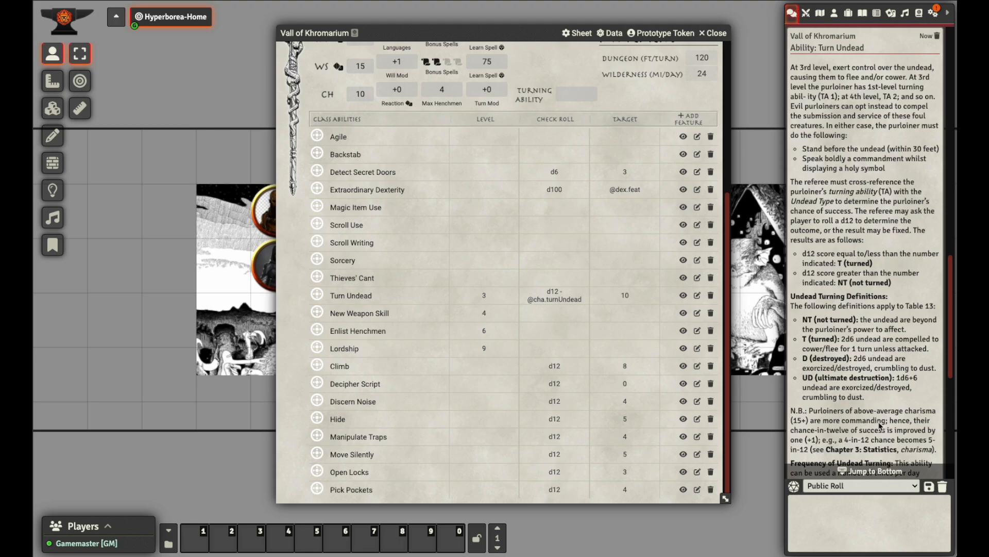
scroll(858, 155, up, 3)
scroll(856, 135, down, 4)
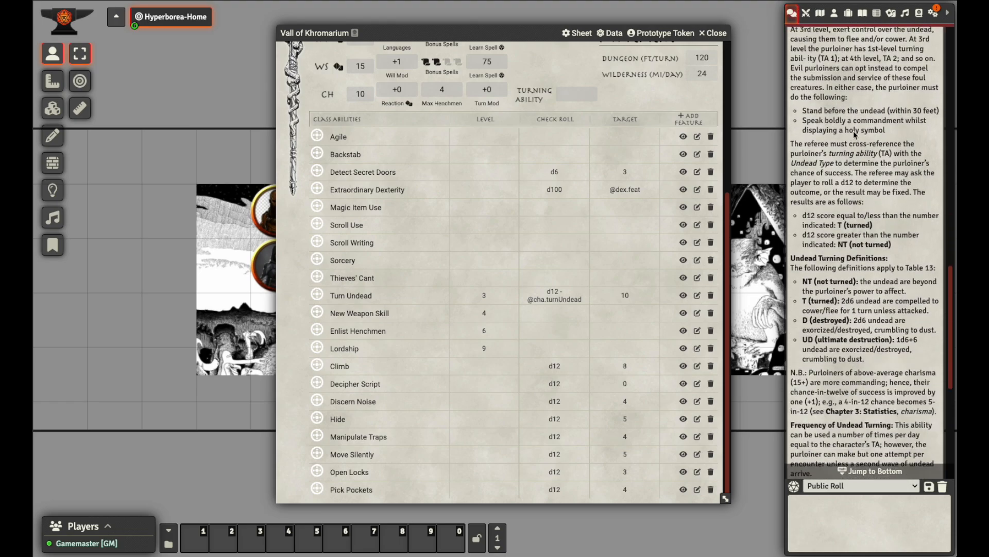
scroll(854, 423, down, 6)
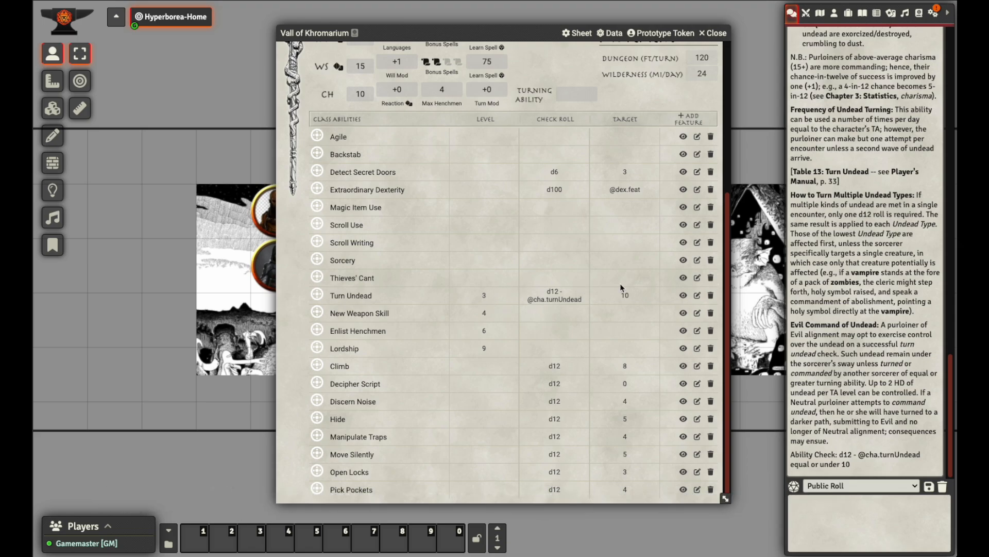
Inspect the level, check roll, target and description on the Turn Undead ability's sheet, then close it
click(698, 297)
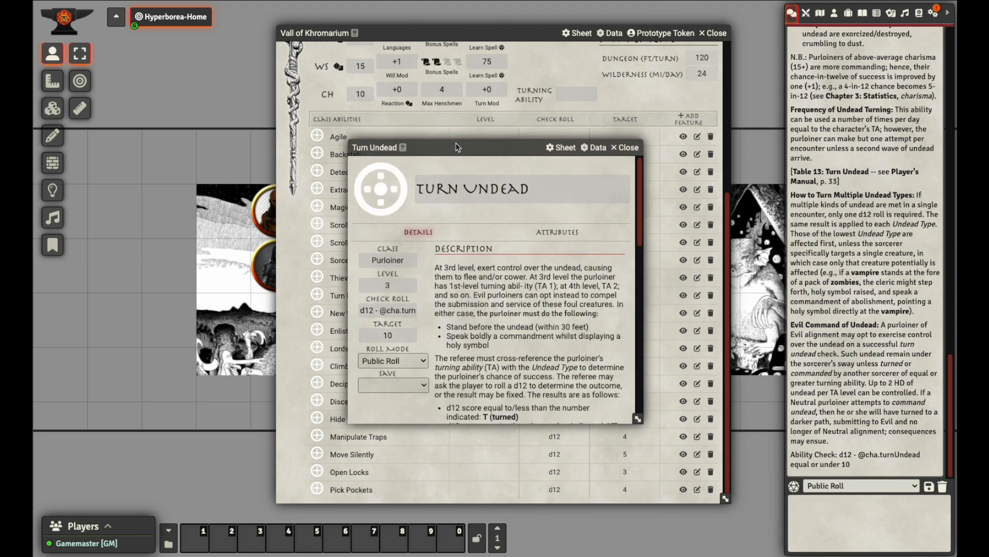
drag(487, 150, 529, 78)
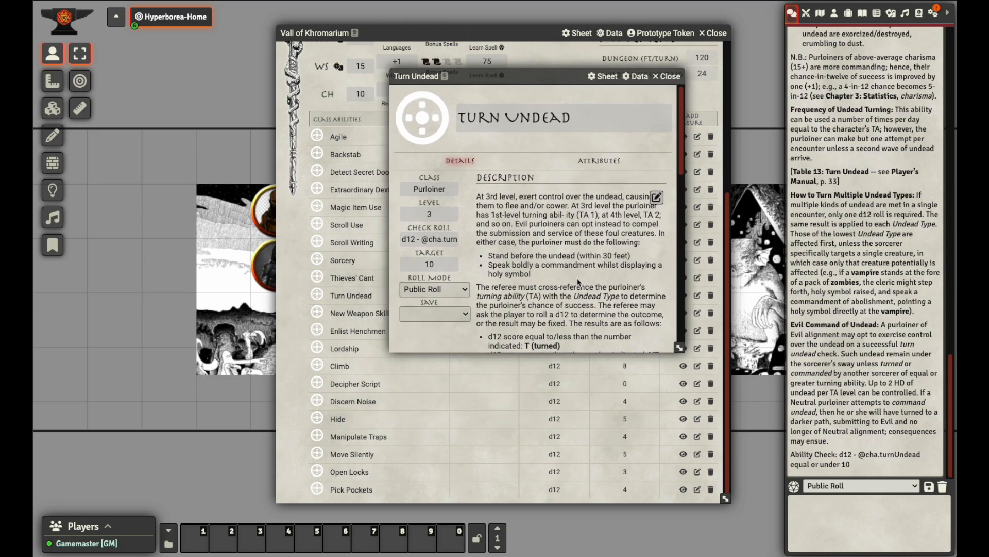
click(446, 196)
click(443, 243)
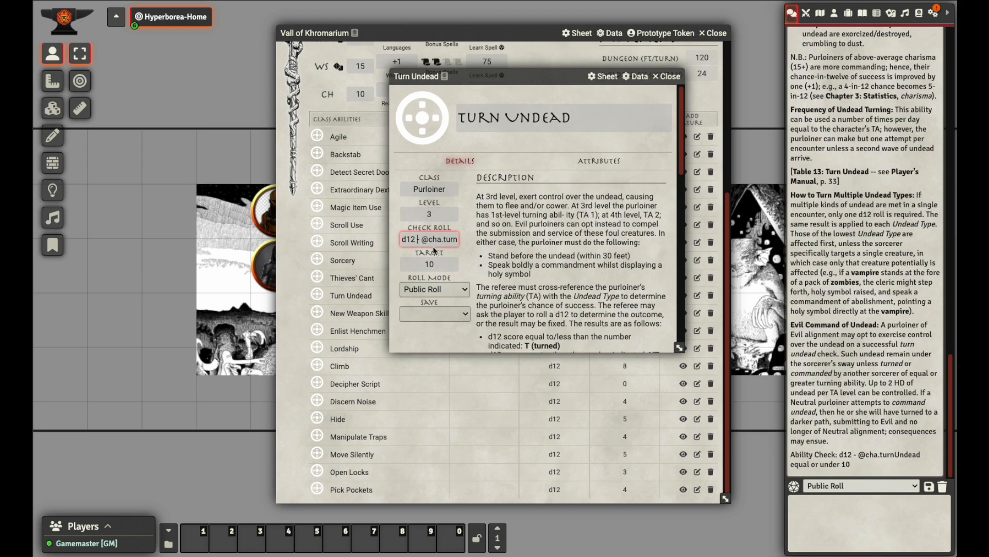
click(445, 265)
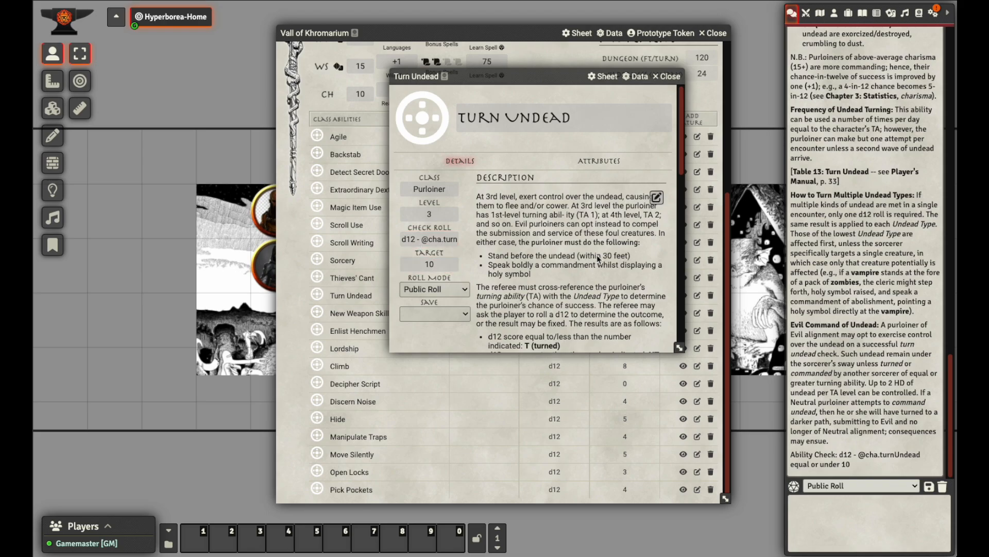
scroll(596, 257, down, 10)
scroll(592, 248, up, 10)
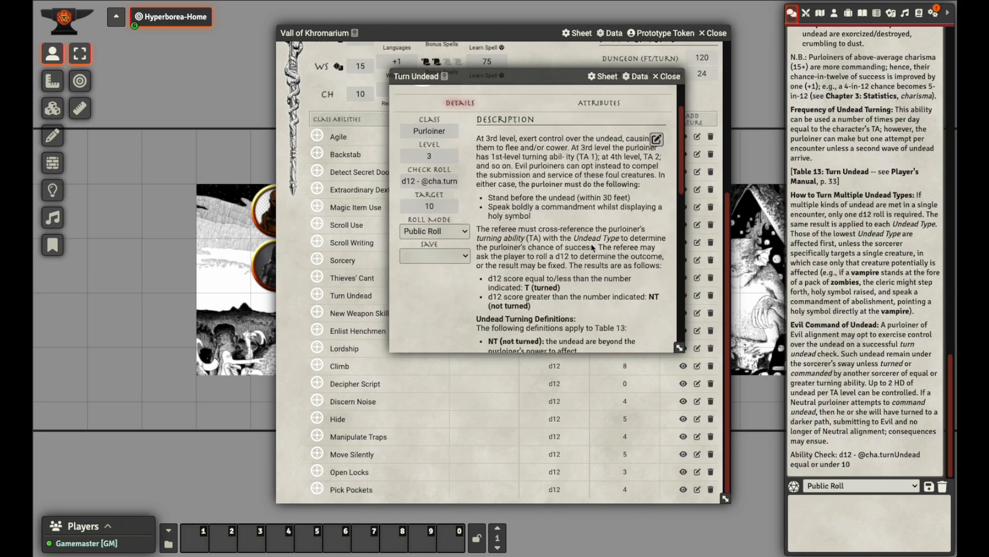
click(666, 77)
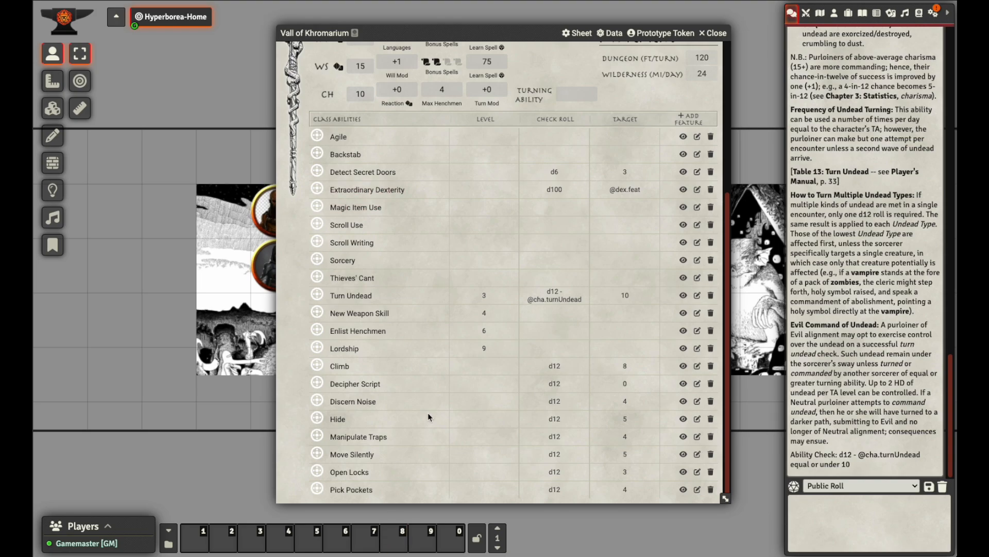
Show the character's description details and look over the available races and the languages field without choosing anything
scroll(482, 337, up, 5)
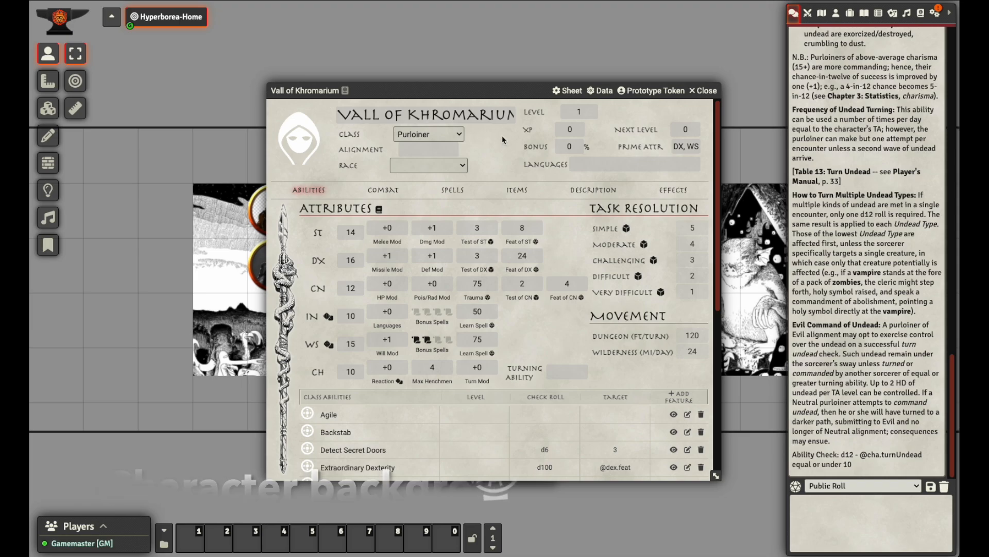
click(596, 192)
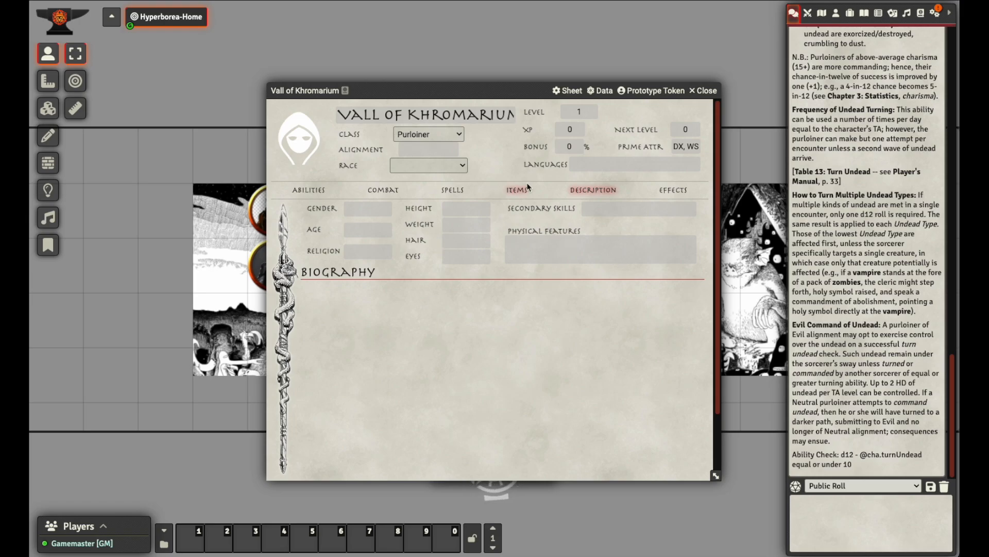
click(457, 164)
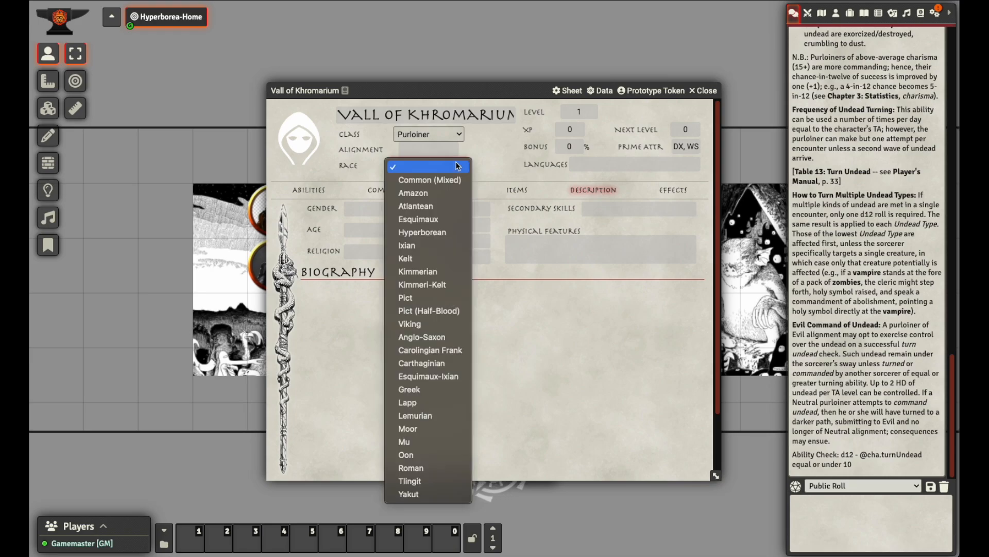
click(499, 164)
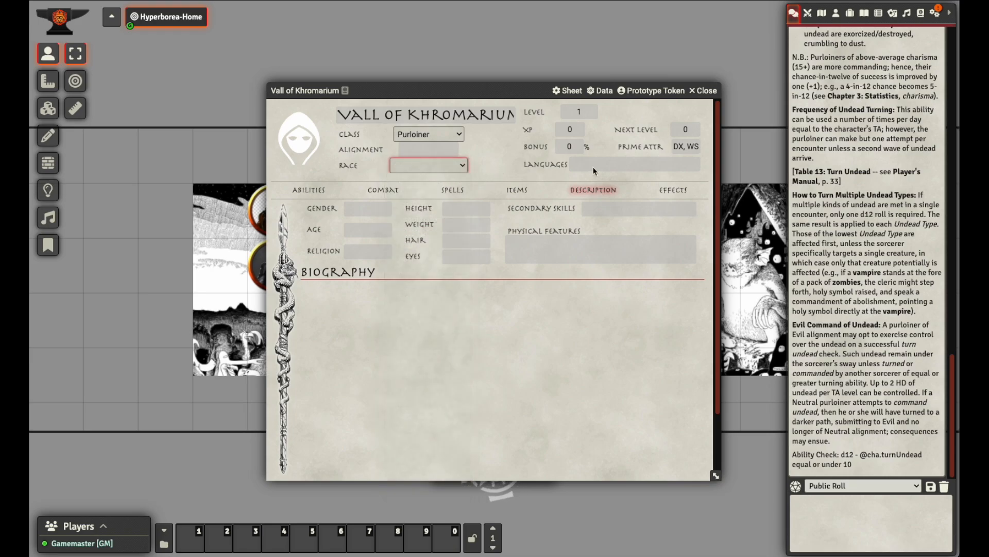
click(592, 166)
click(520, 161)
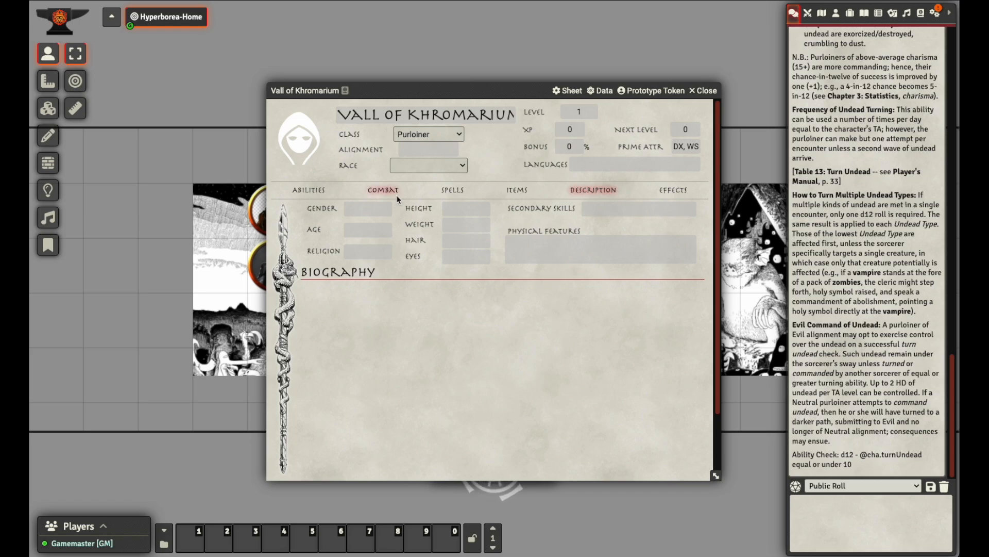
Add a blank item to the character's equipment and look over its details sheet
click(516, 191)
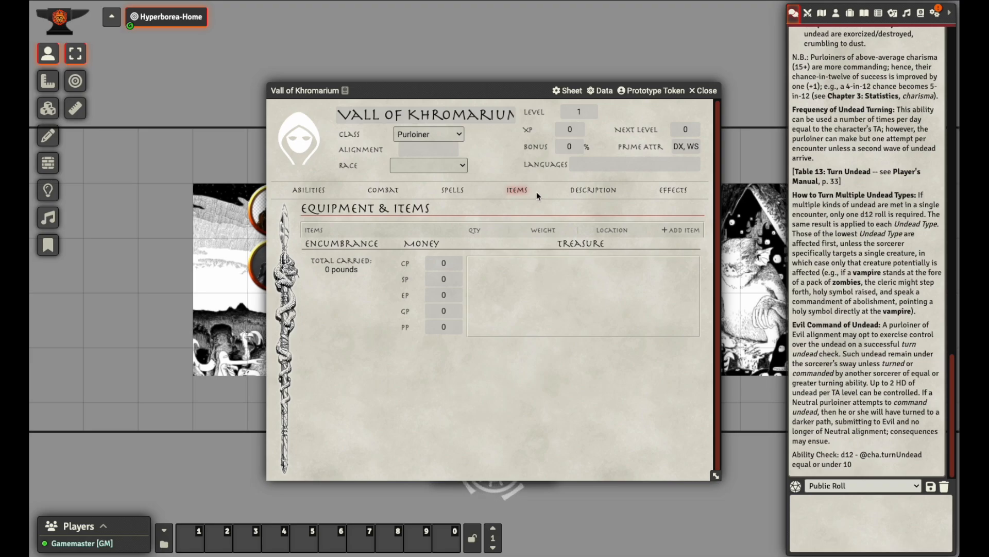
click(679, 230)
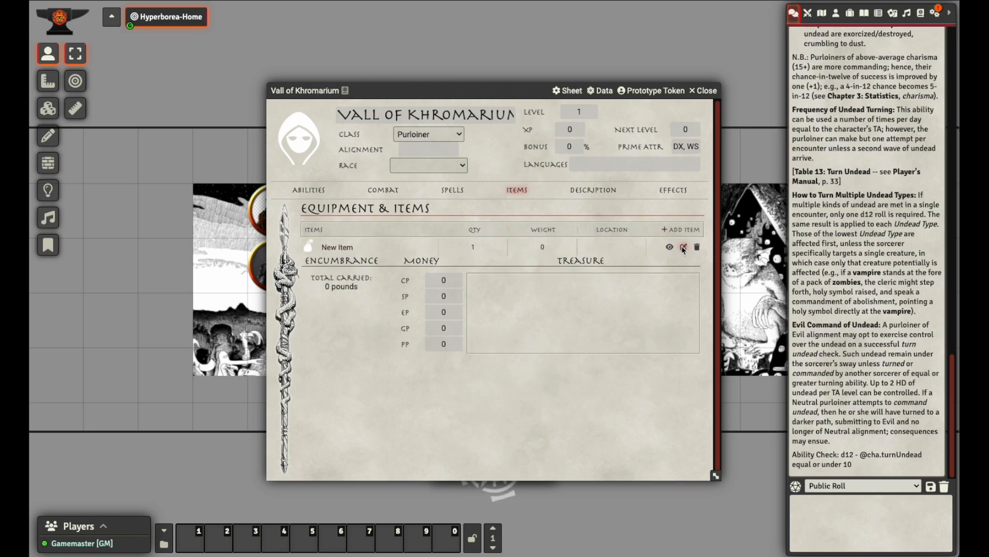
click(684, 247)
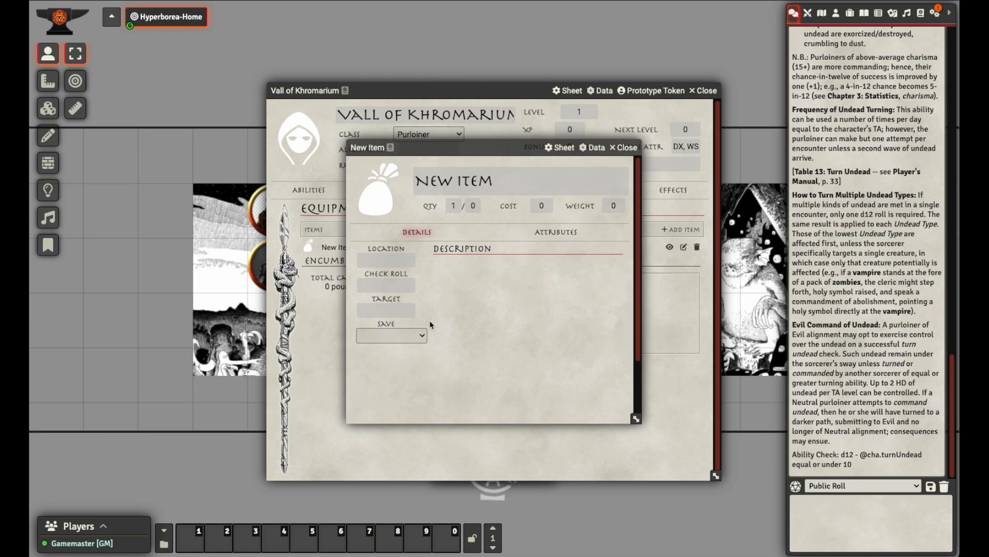
click(624, 148)
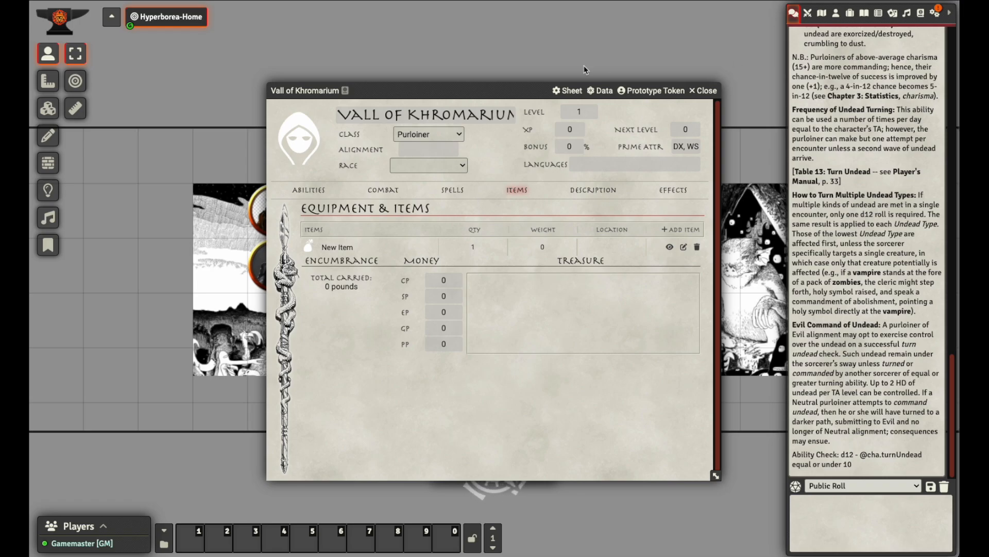
Add armour and the Axe, battle (2h) melee weapon from the compendium packs to the character
click(921, 13)
click(846, 91)
scroll(172, 395, down, 2)
drag(170, 409, 367, 352)
click(287, 50)
scroll(881, 522, down, 1)
scroll(881, 522, down, 1)
click(870, 534)
click(130, 159)
drag(155, 212, 496, 260)
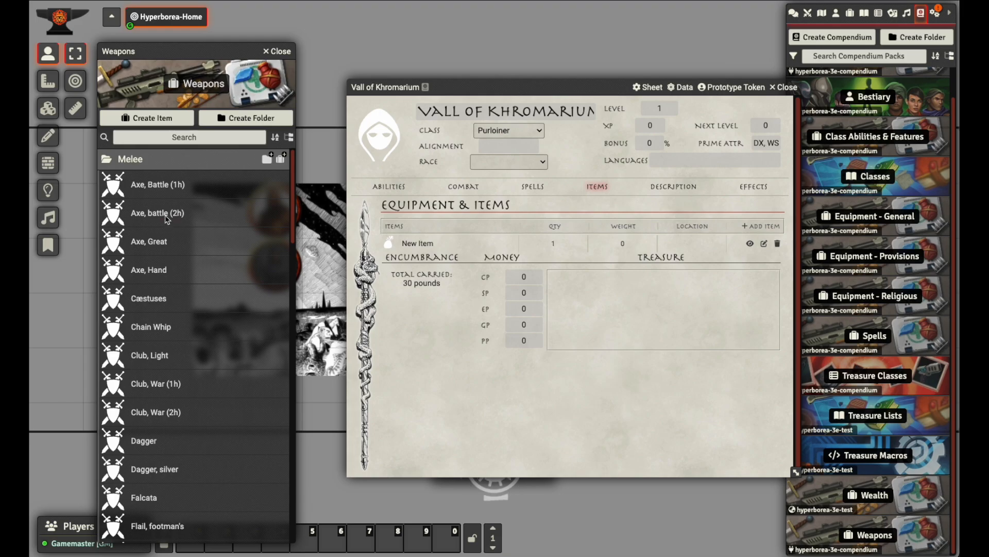
Add a missile weapon from the Weapons compendium to the character and close that compendium
click(128, 161)
click(133, 182)
scroll(196, 382, down, 5)
drag(147, 263, 443, 310)
scroll(247, 268, up, 5)
click(150, 182)
click(286, 53)
Add Bolts, light (x20), Bolt case, Bandages, gauze, Backpack and Ink and quill from the Equipment - General compendium to the character's items
click(875, 216)
scroll(195, 361, down, 2)
drag(155, 392, 439, 397)
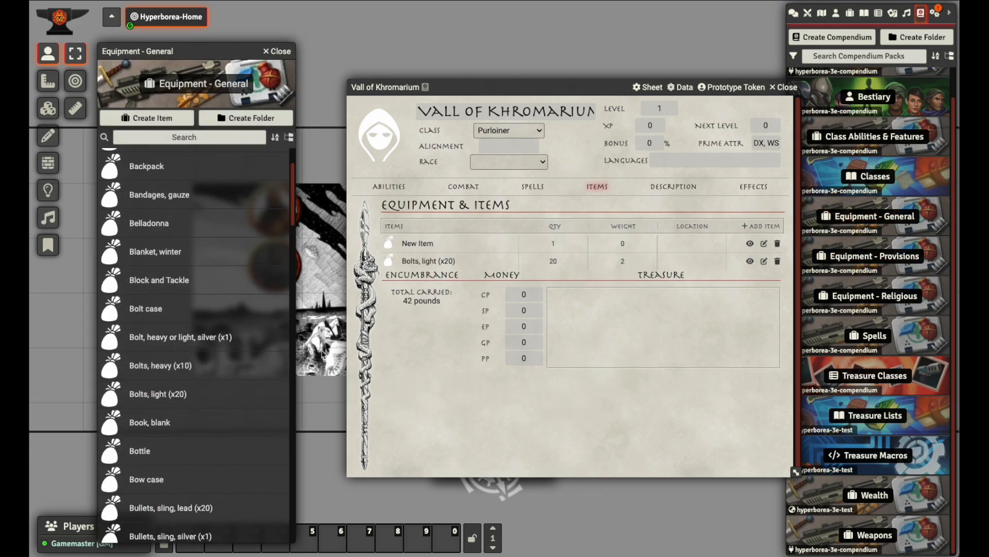
drag(149, 312, 464, 244)
drag(146, 194, 621, 281)
drag(146, 166, 530, 270)
scroll(184, 422, down, 18)
drag(150, 336, 398, 332)
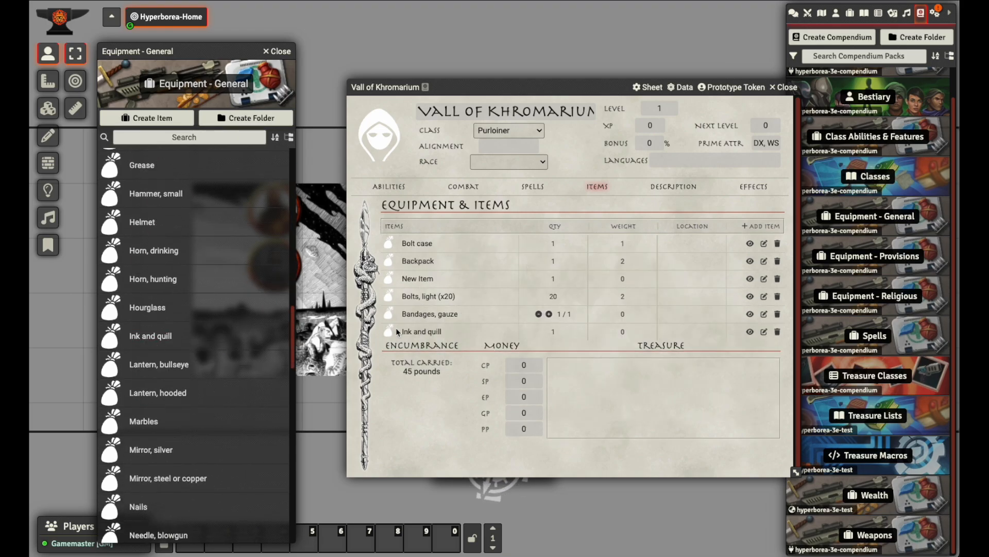
Add Pouch, small from Equipment - General and Rations, Iron from Equipment - Provisions to the character, closing the provisions compendium
scroll(194, 325, down, 7)
scroll(196, 319, up, 4)
scroll(206, 309, down, 6)
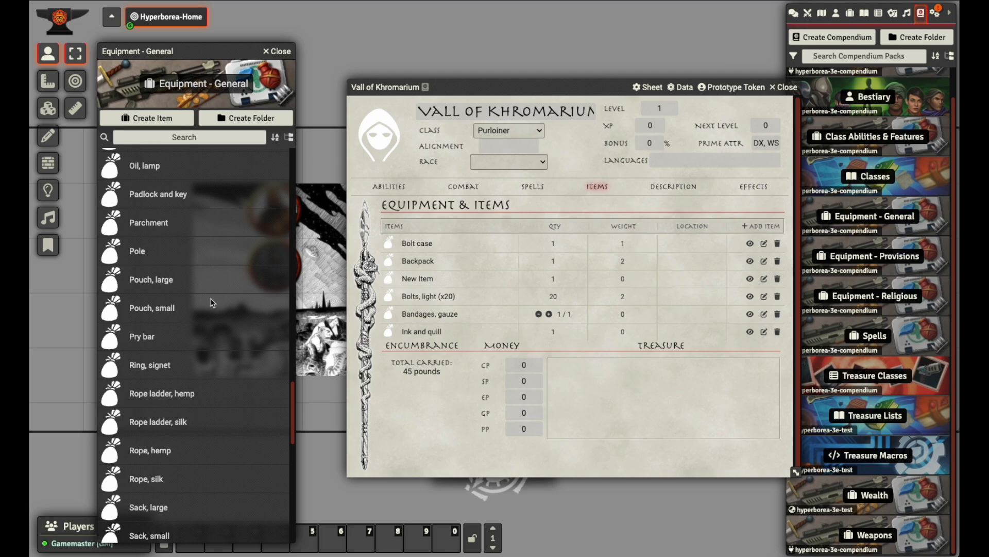
drag(154, 307, 515, 279)
click(874, 256)
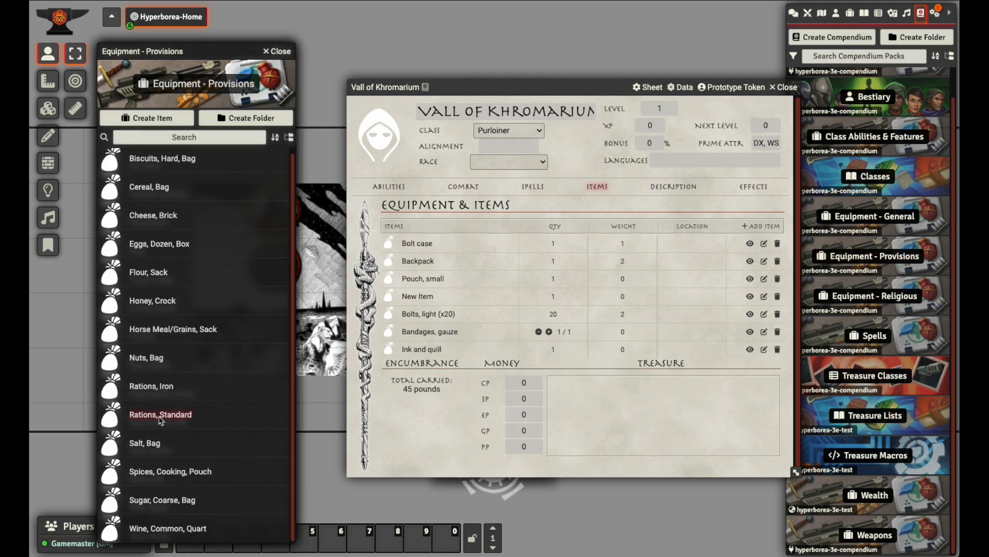
drag(150, 387, 464, 356)
click(278, 51)
Add Rope, hemp, Tinderbox and Torch to the character's items, and set the torch quantity to 2 / 2
drag(149, 450, 599, 419)
scroll(175, 370, down, 8)
double_click(598, 418)
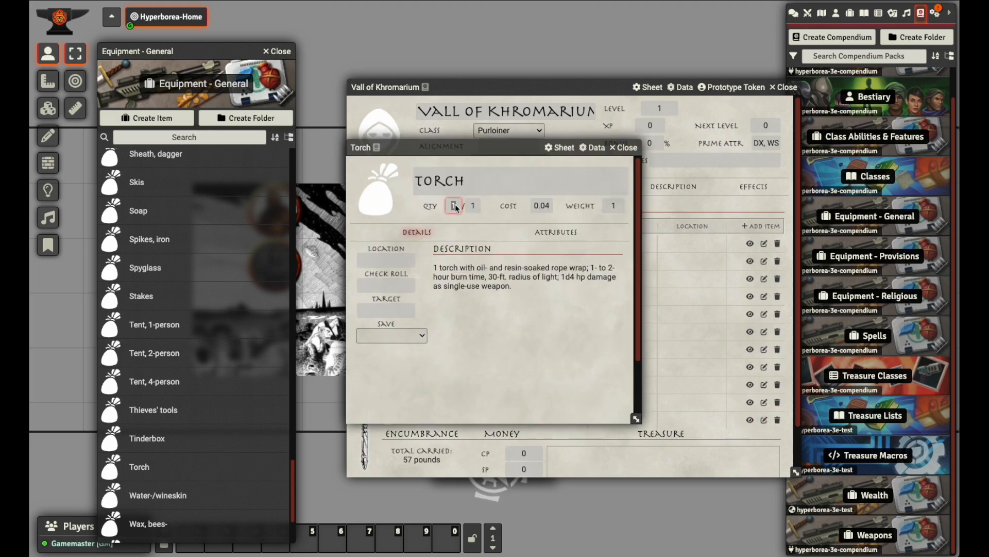
click(623, 151)
Add Water-/wineskin and Book, blank from the Equipment - General compendium to the character's items
drag(170, 495, 451, 418)
scroll(170, 366, up, 10)
drag(149, 182, 508, 335)
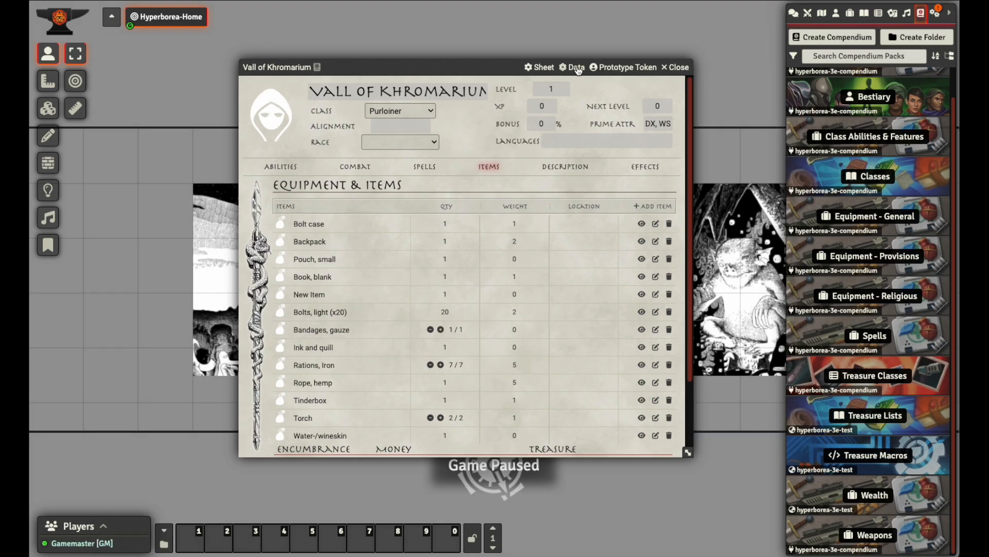
Show the chat log and make a public roll of d4+1
click(793, 13)
text(/r d4+1)
key(Return)
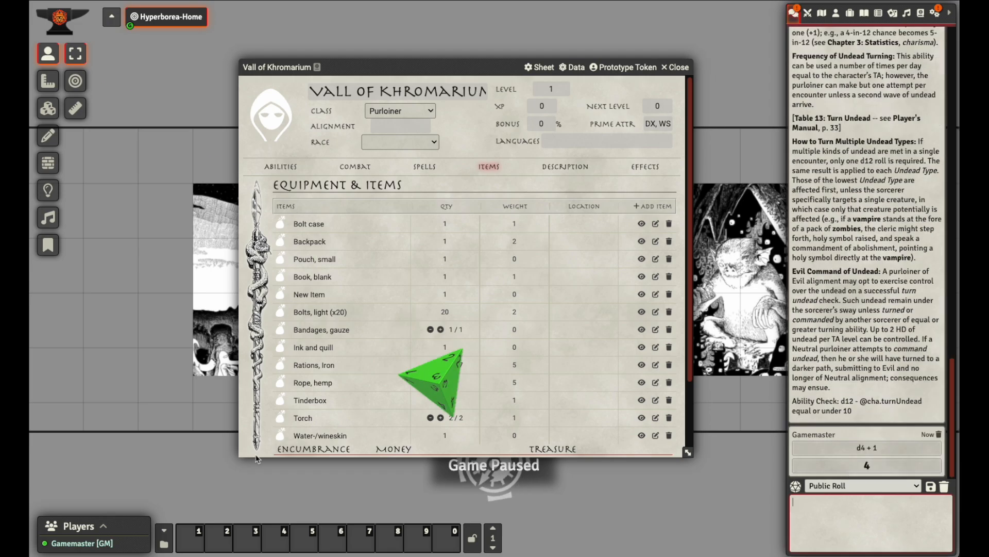
Set the character's gold pieces (GP) to 4
scroll(321, 435, down, 3)
click(417, 424)
text(4)
scroll(423, 311, up, 1)
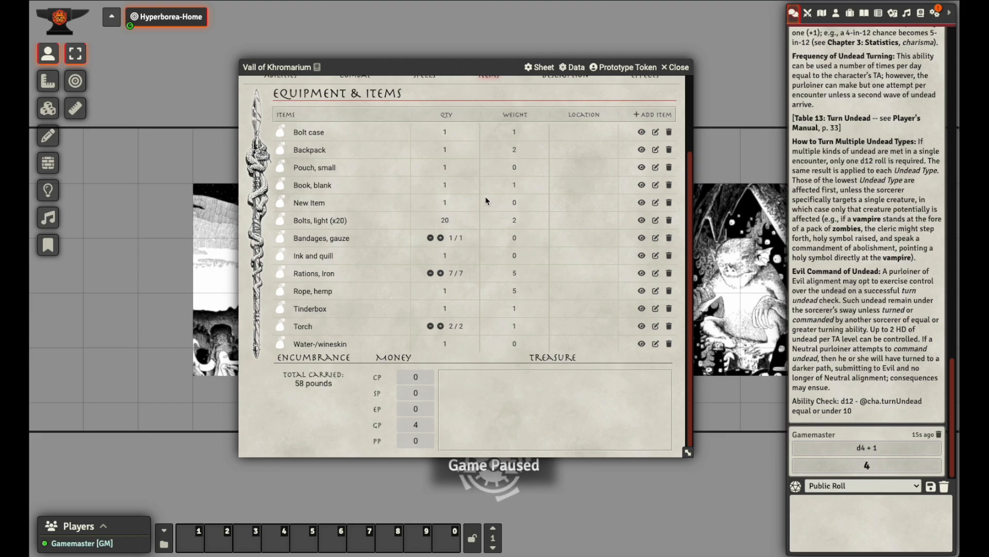
Move the Backpack above the Bolt case in the character's item list
scroll(475, 186, up, 1)
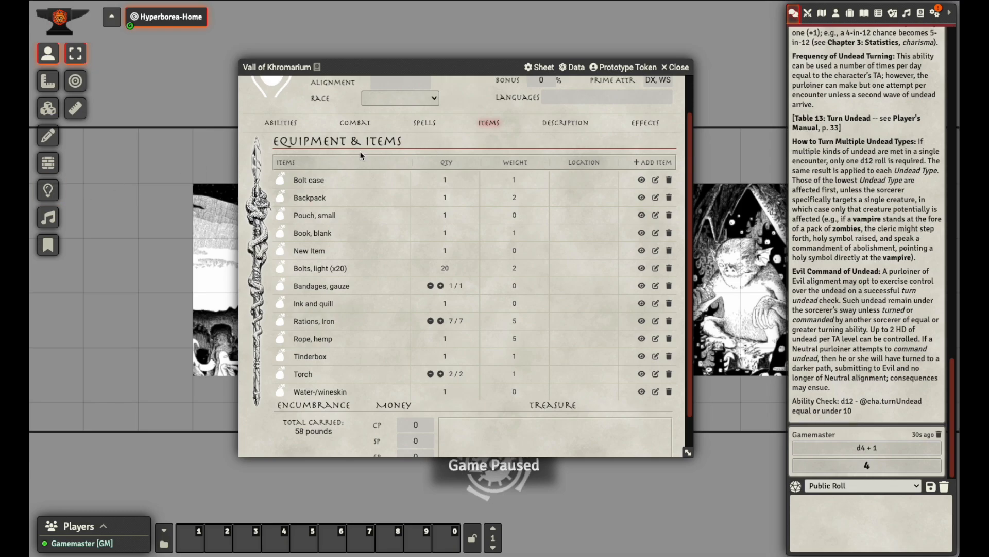
drag(315, 201, 314, 185)
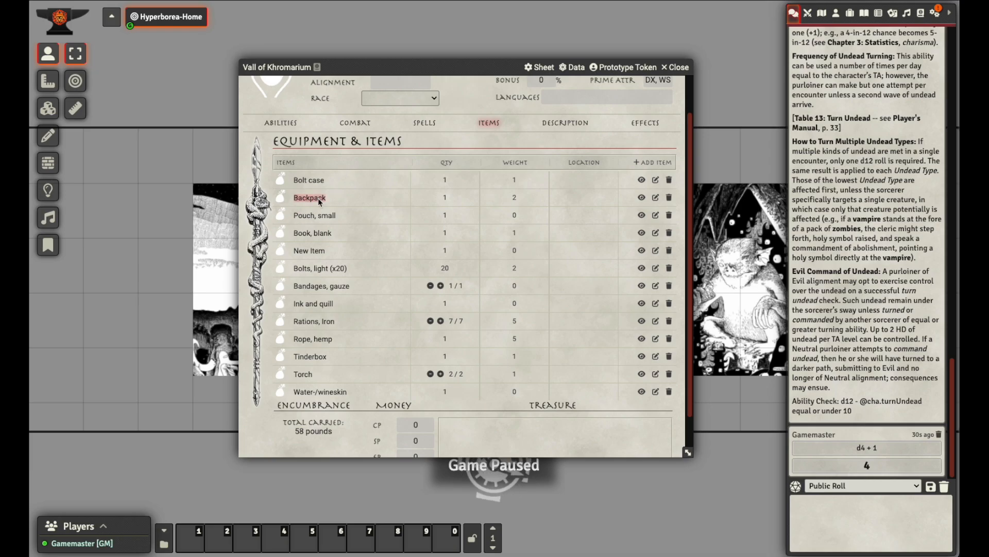
mouse_move(313, 198)
mouse_down()
mouse_move(306, 182)
mouse_move(309, 207)
mouse_up()
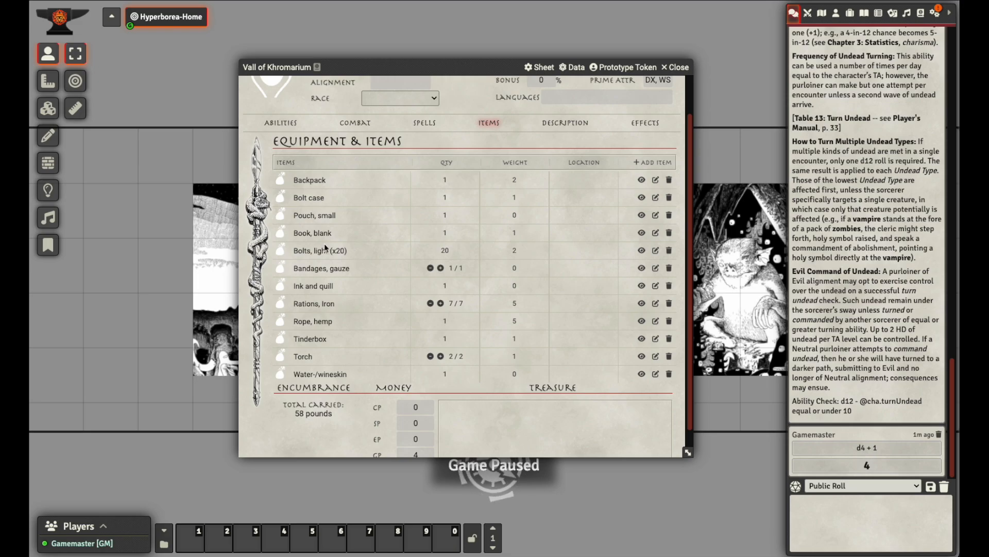
Store Bolts, light (x20) in the Bolt case, and Bandages, gauze and Ink and quill in the small pouch
drag(323, 256, 335, 202)
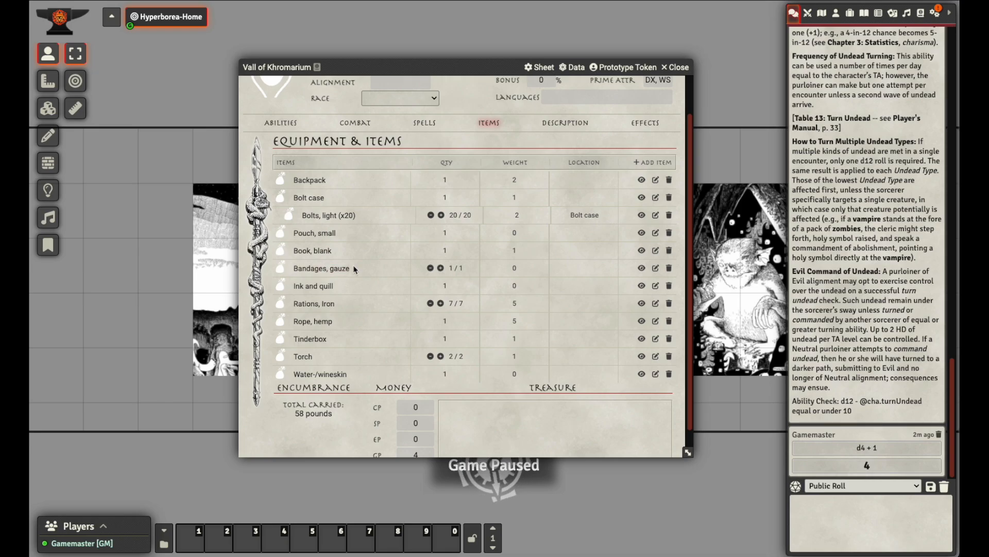
drag(344, 269, 335, 234)
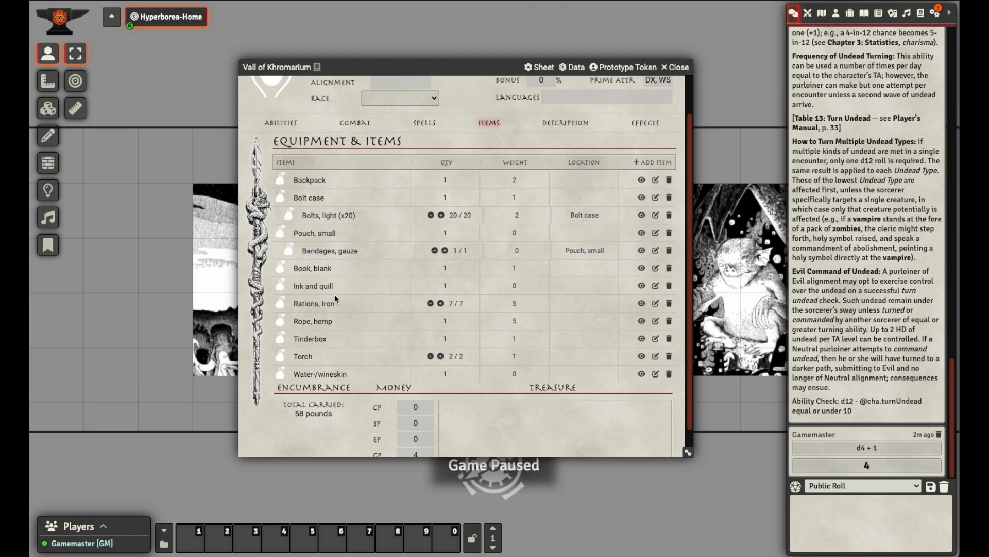
drag(334, 277, 348, 240)
Store Rations, Iron, Rope, hemp, Tinderbox and Torch in the Backpack
drag(331, 301, 350, 182)
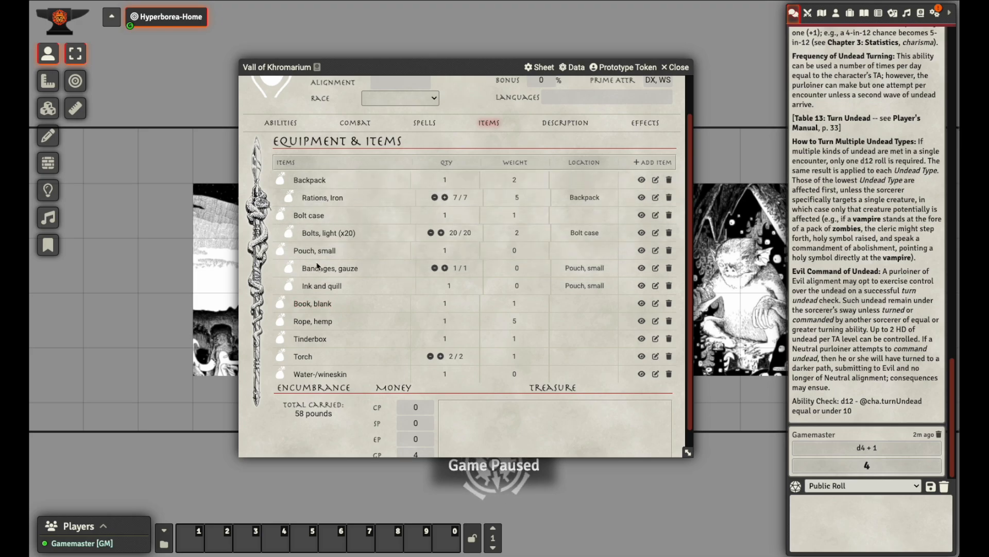
drag(320, 326, 312, 181)
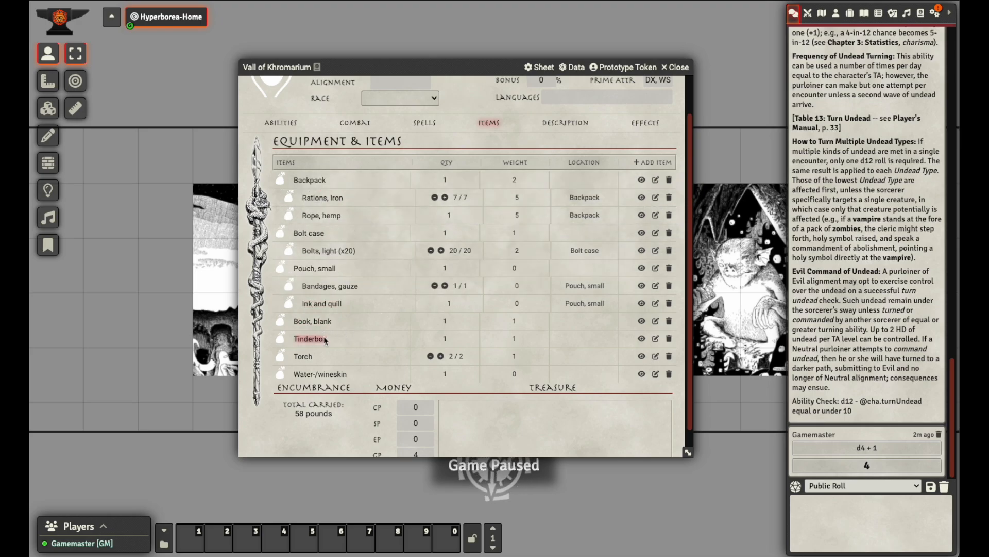
drag(319, 339, 317, 185)
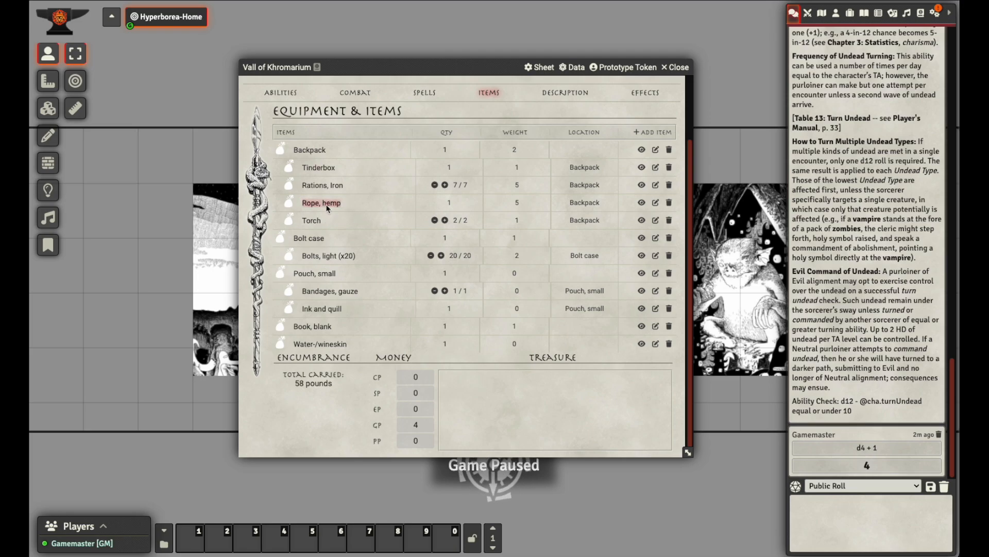
Take Rope, hemp out of the Backpack and list it between Book, blank and Water-/wineskin
drag(328, 206, 330, 194)
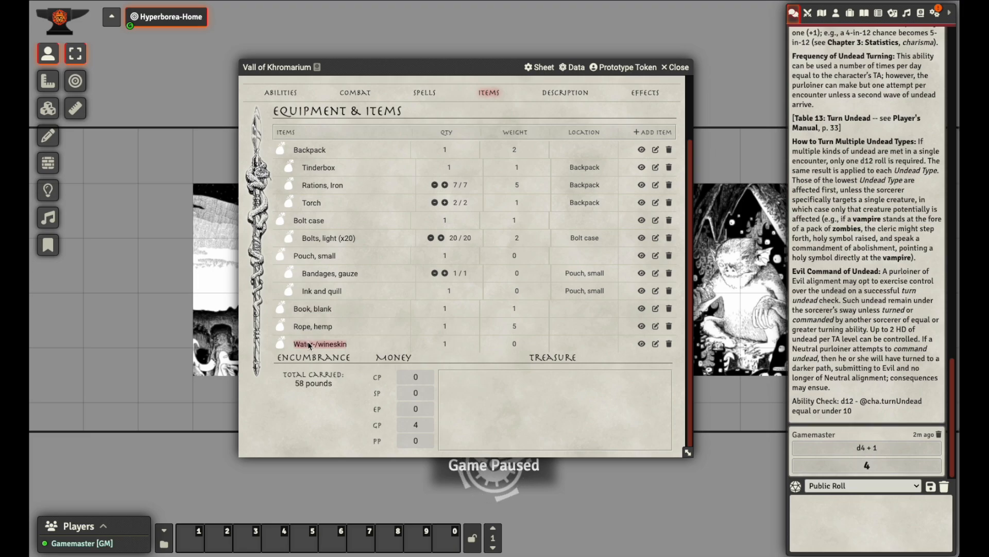
drag(308, 343, 310, 327)
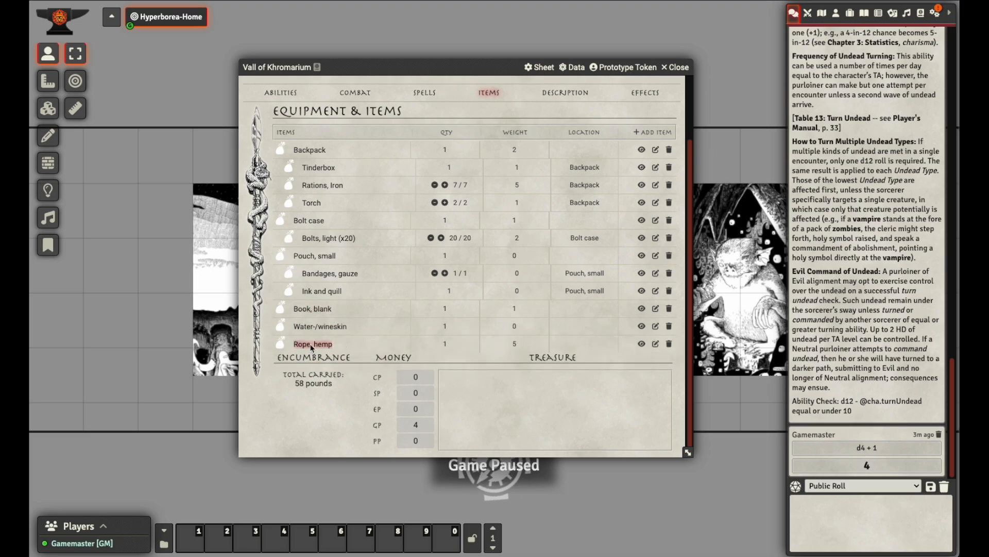
drag(310, 344, 308, 326)
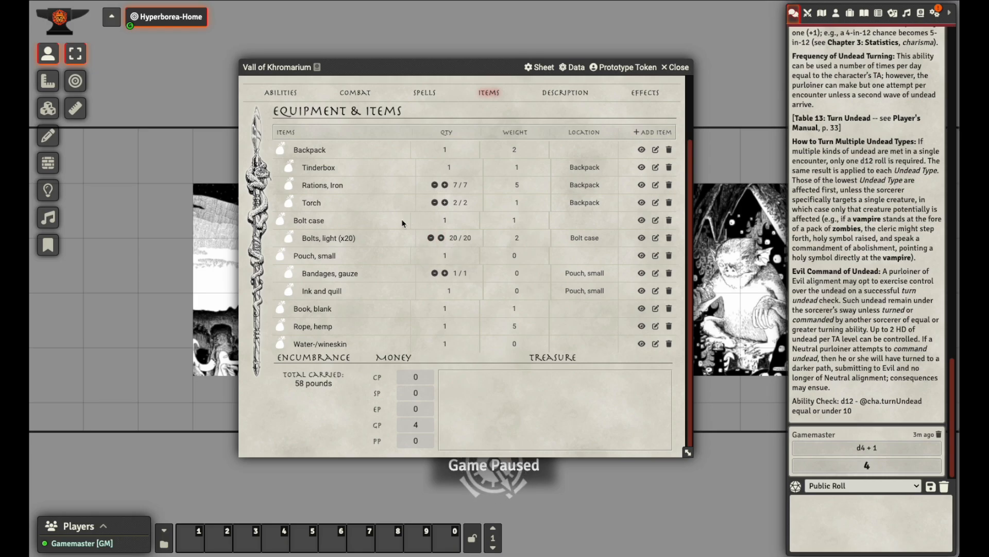
Set the Torch quantity to 3 / 3
click(655, 202)
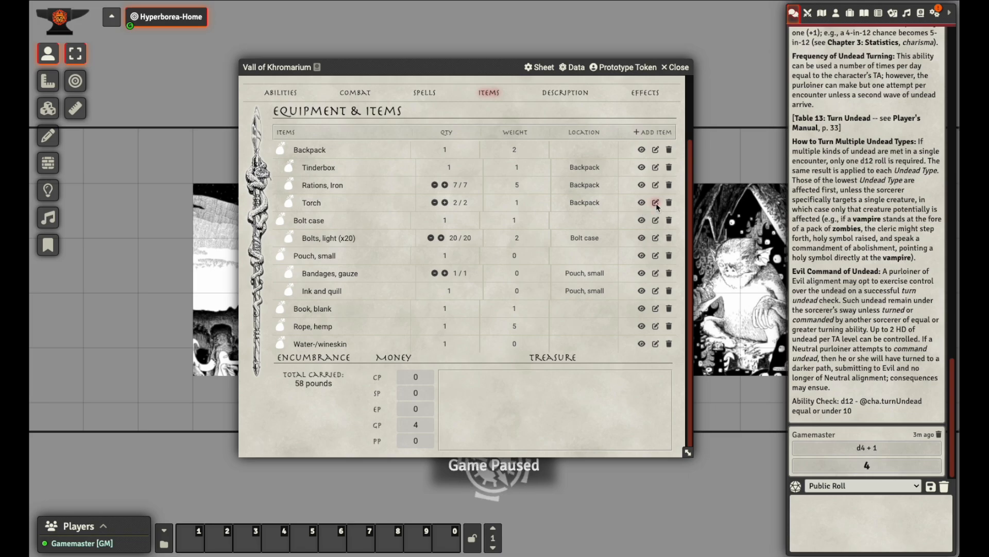
click(474, 206)
key(BackSpace)
text(3)
click(454, 206)
key(BackSpace)
text(3)
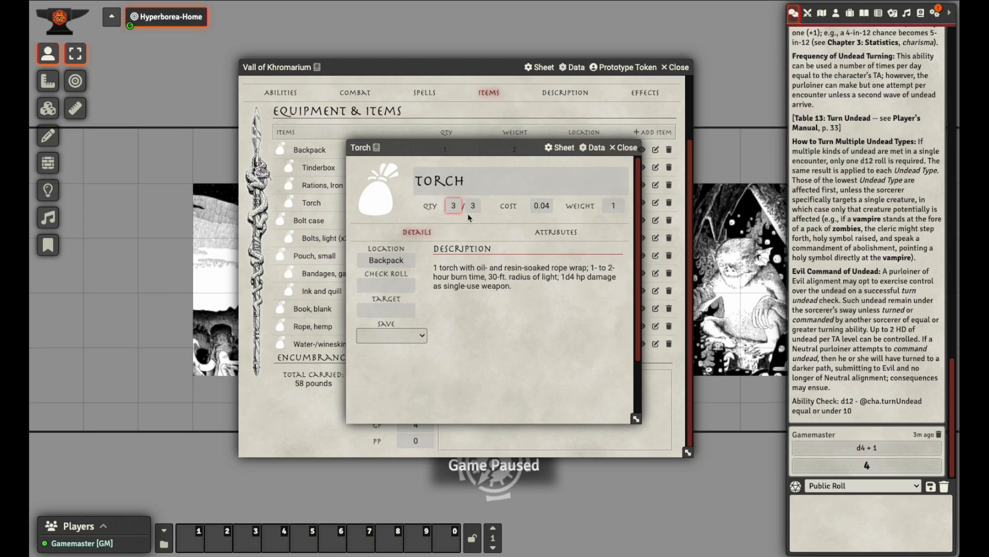
click(628, 148)
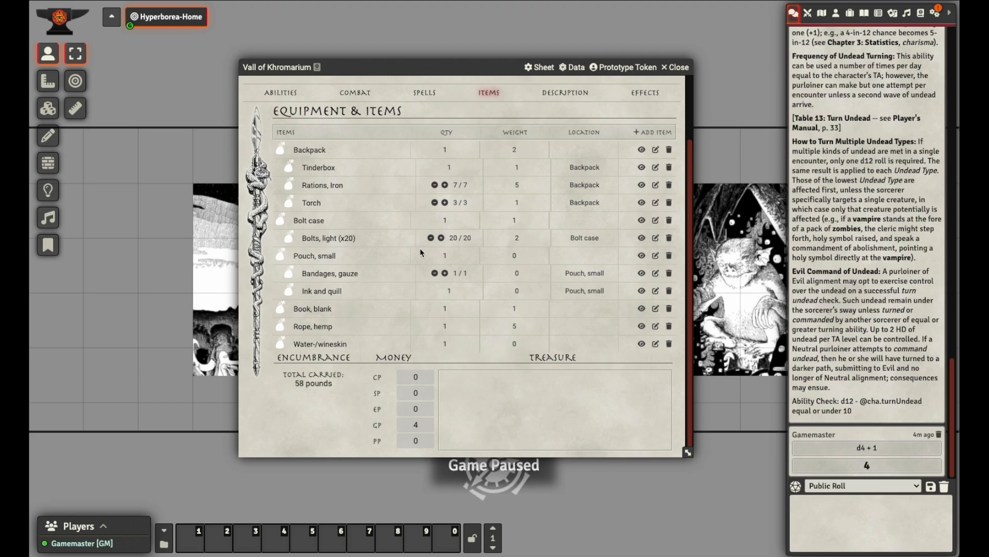
Add a new item named Carrying Coin with a cost of 1
click(654, 132)
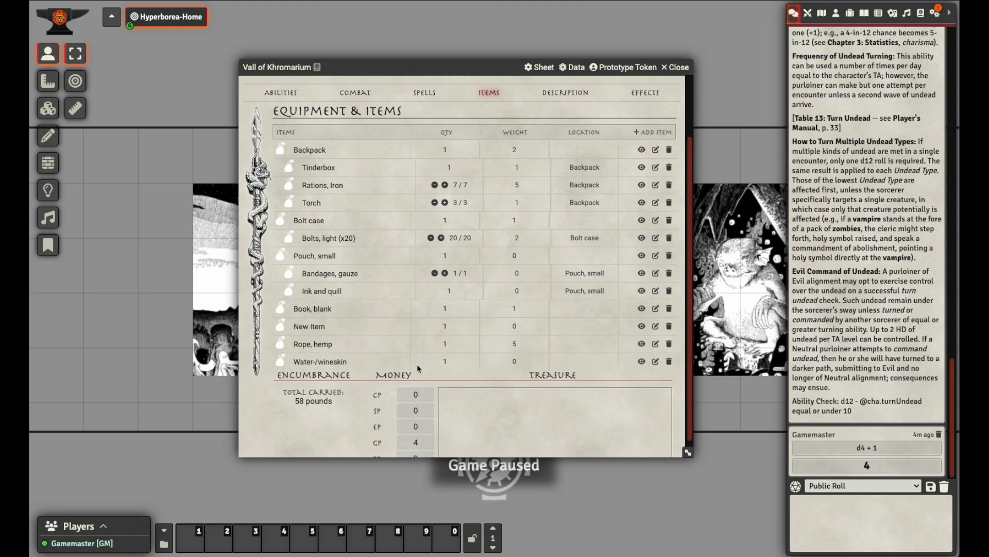
click(655, 326)
click(524, 182)
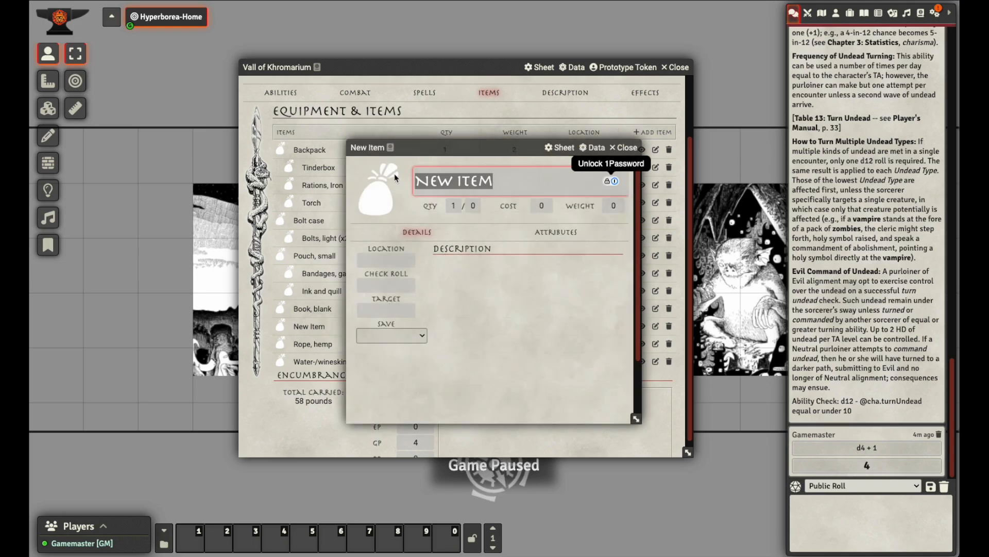
text(CARRYING COIN)
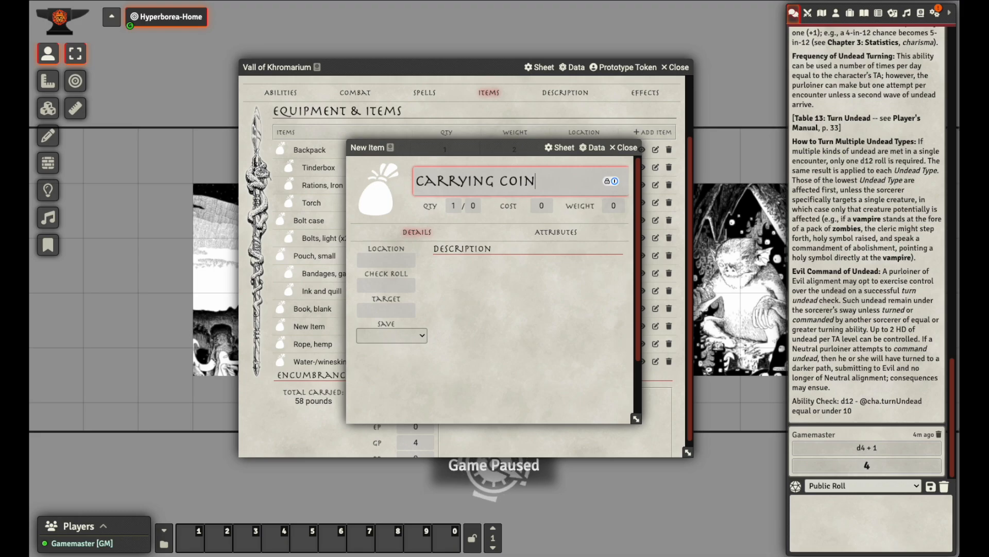
click(547, 205)
text(1)
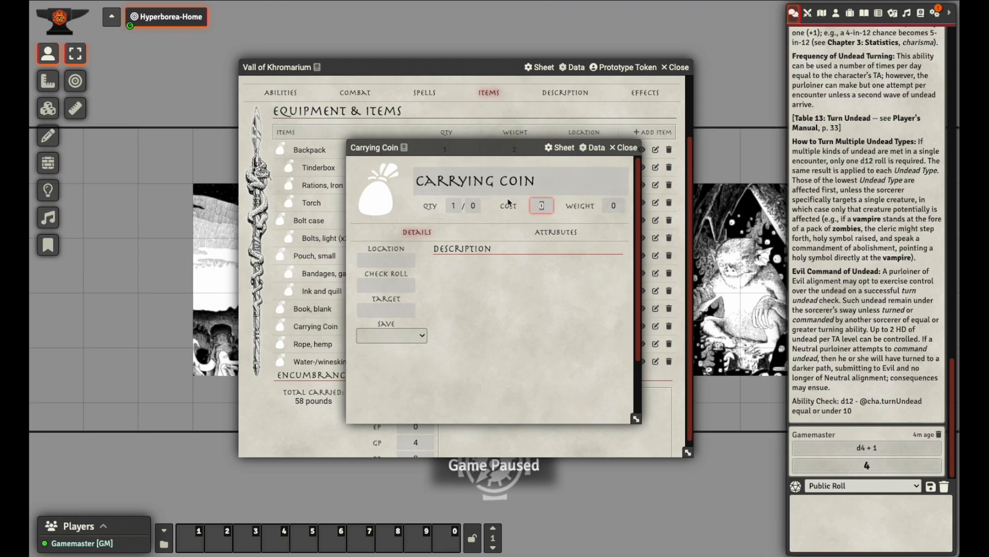
click(633, 148)
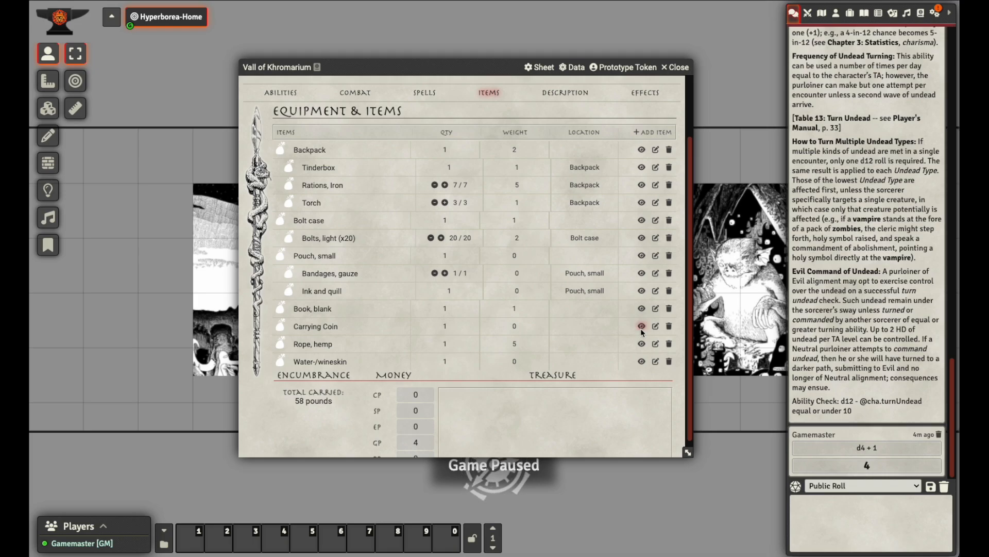
Set the weight of the Carrying Coin item to 1, and delete the item from the list
click(656, 326)
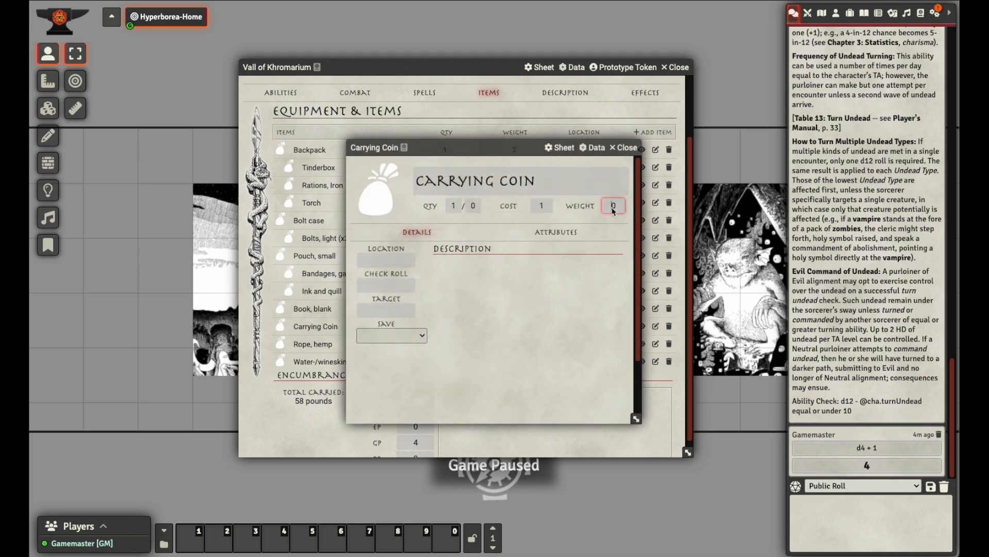
text(1)
key(Return)
click(627, 148)
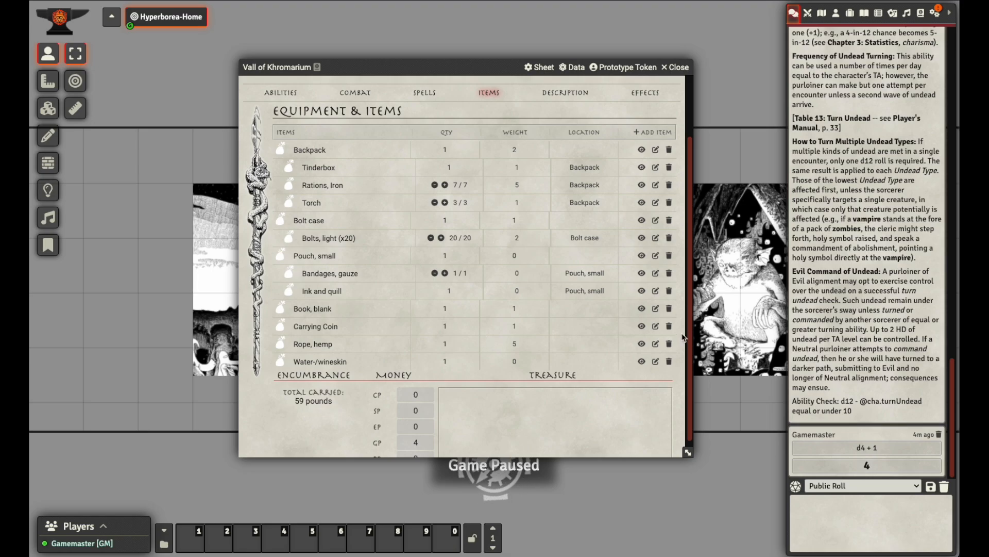
click(668, 325)
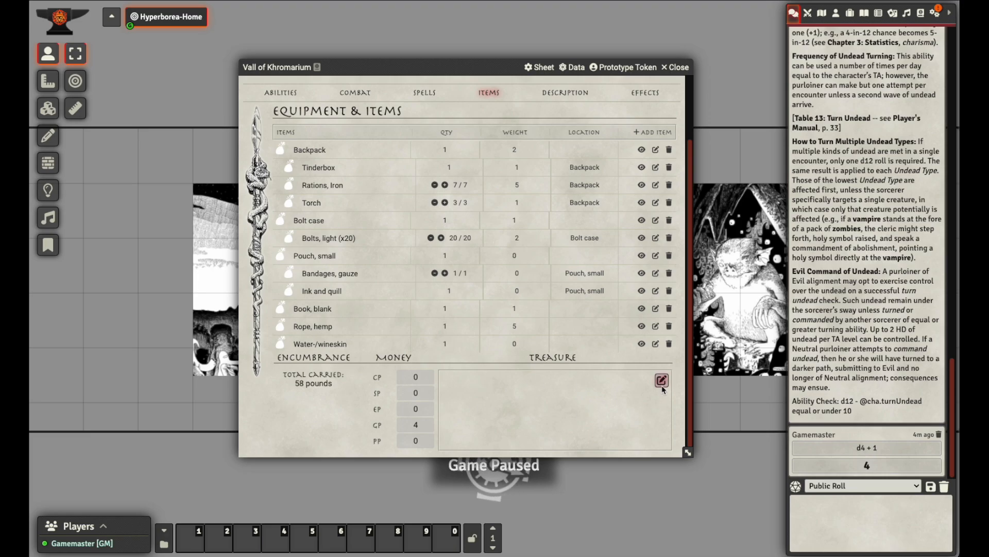
Enter "A painting" in the character's treasure text and save it
click(662, 383)
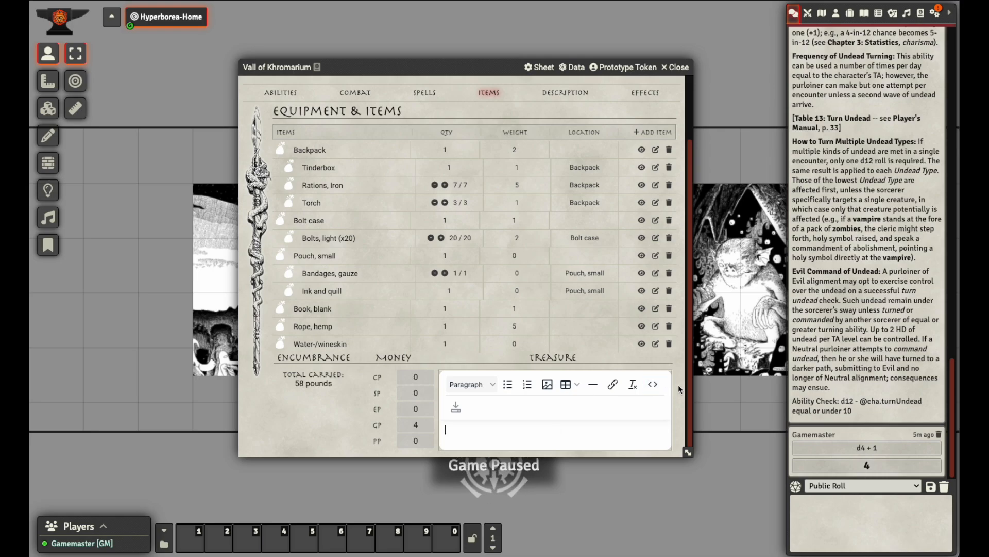
click(639, 427)
text(A)
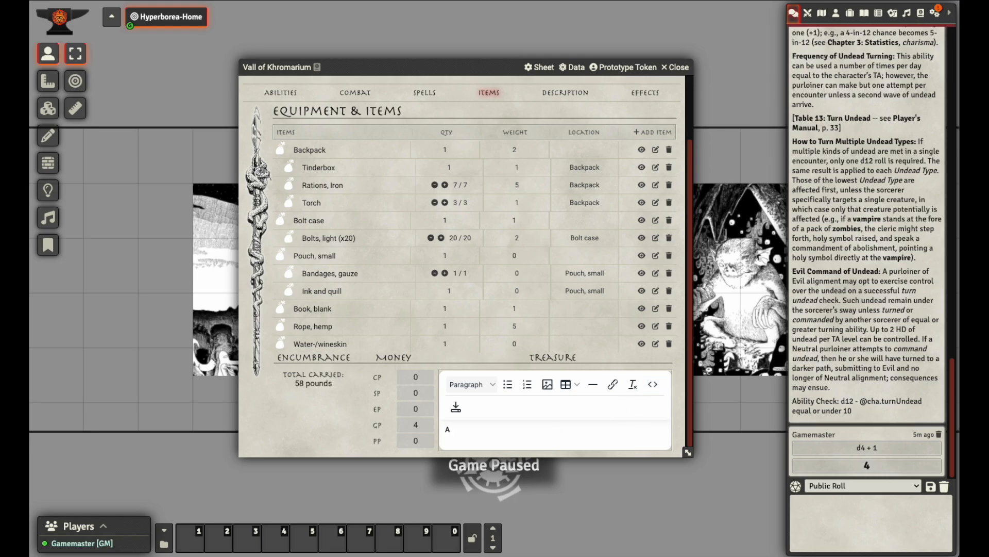
text( painting)
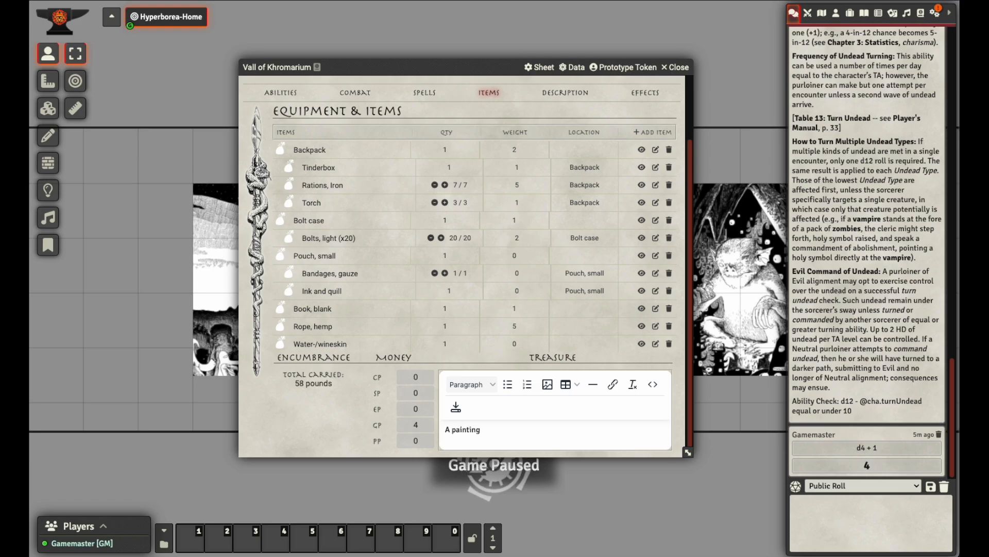
click(456, 407)
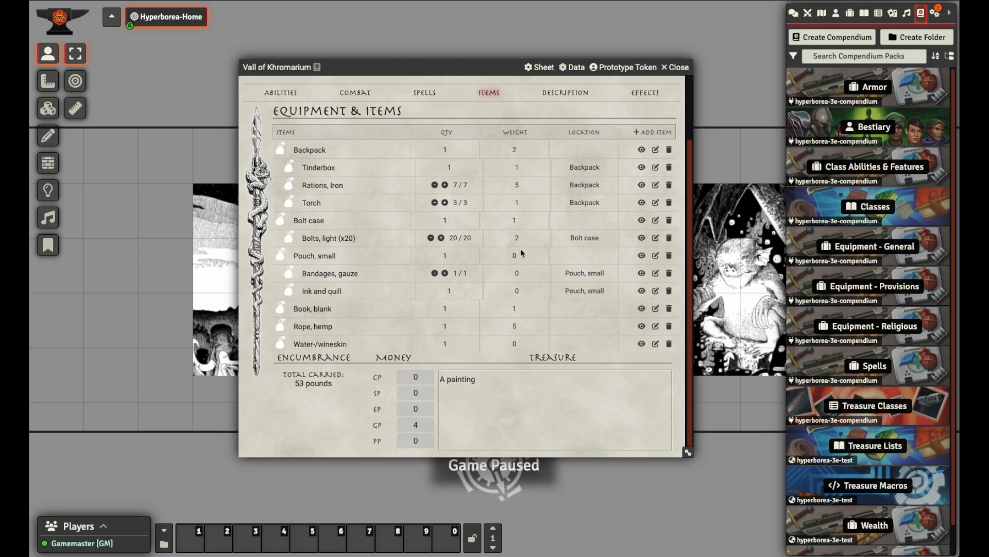
Move Crossbow, light to the head of the character's combat weapons and back below the two battle axes
click(355, 92)
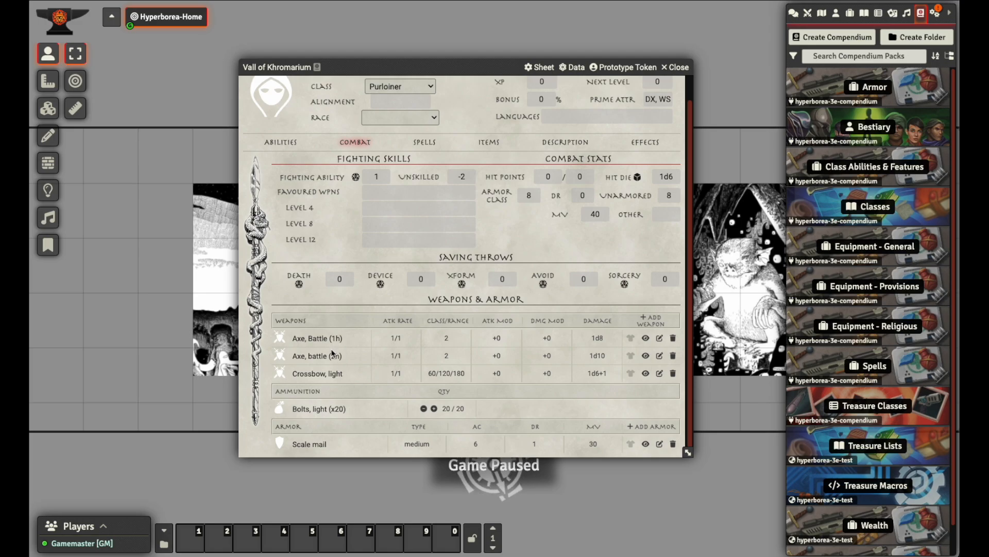
drag(314, 373, 320, 344)
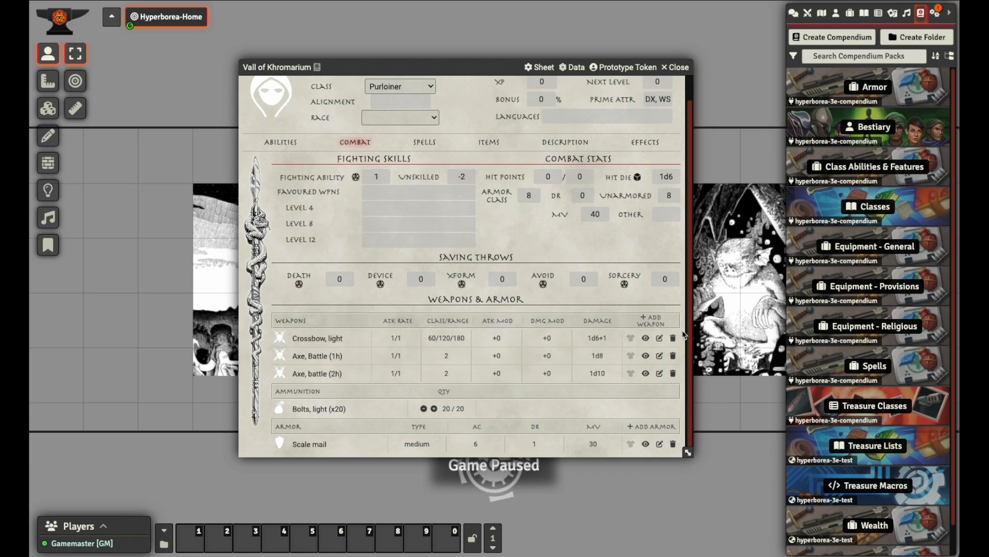
mouse_move(323, 340)
mouse_down()
mouse_move(326, 377)
mouse_move(433, 378)
mouse_up()
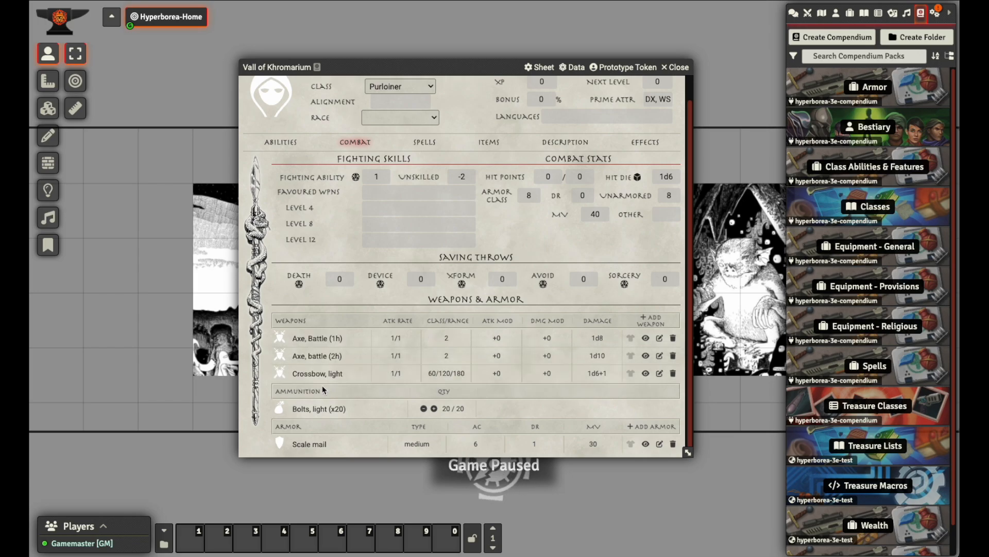
Lower the light bolts ammunition by three and restore it to 20 / 20
click(423, 408)
click(424, 408)
click(424, 409)
click(435, 410)
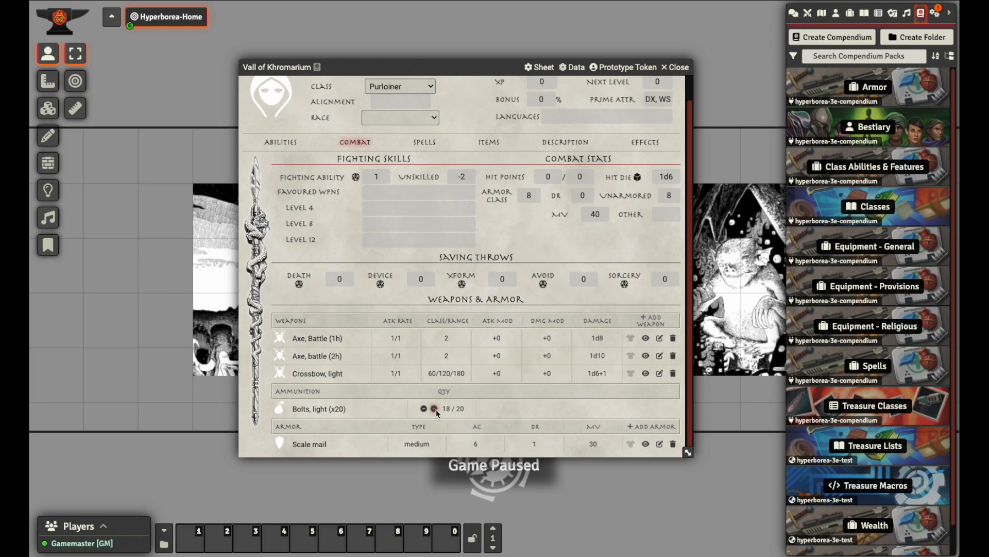
click(435, 409)
click(435, 409)
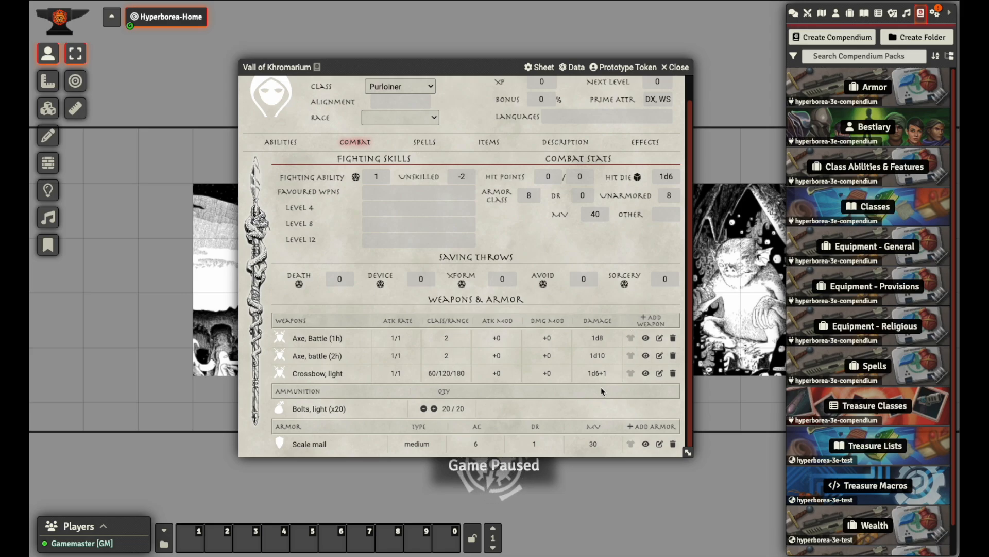
Equip the light crossbow and the scale mail on the character
click(631, 373)
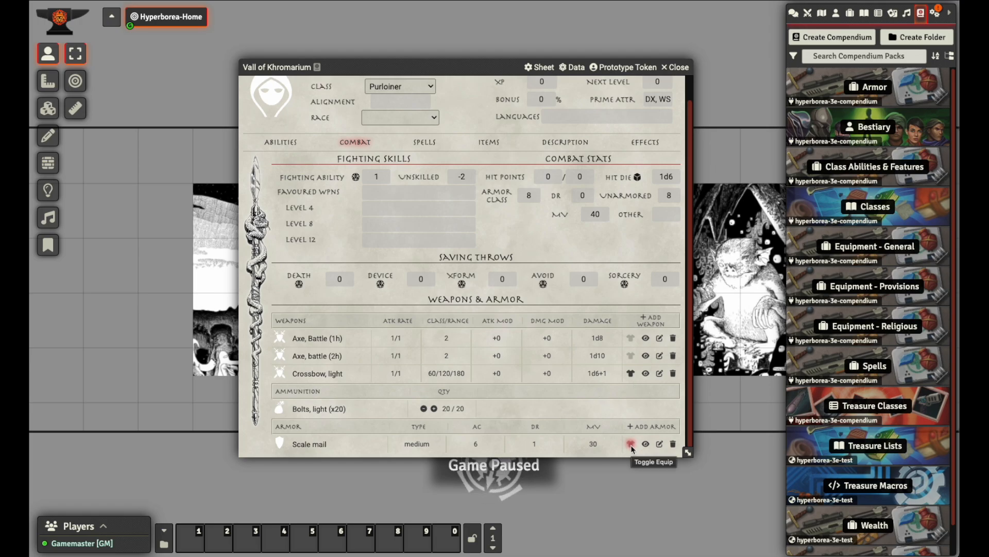
click(583, 196)
click(527, 196)
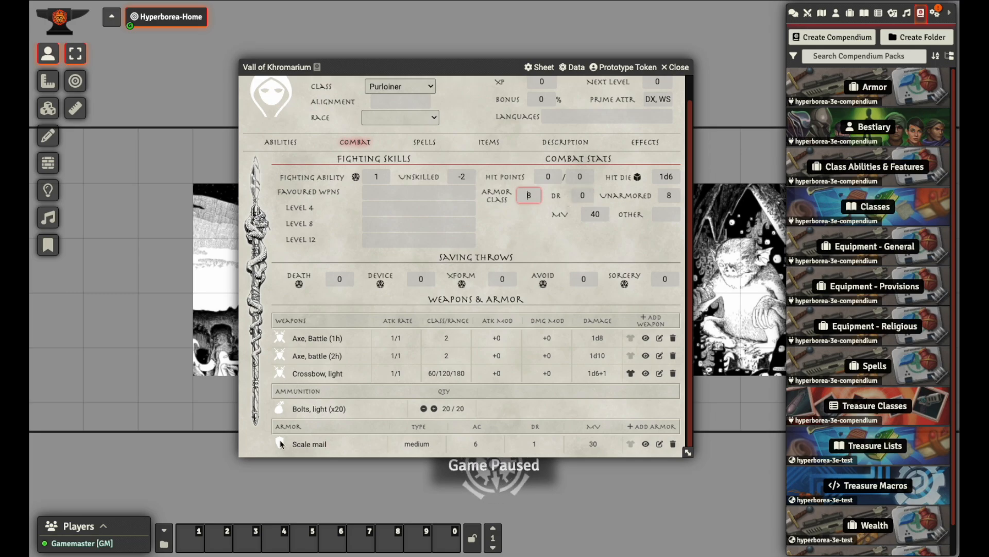
click(632, 445)
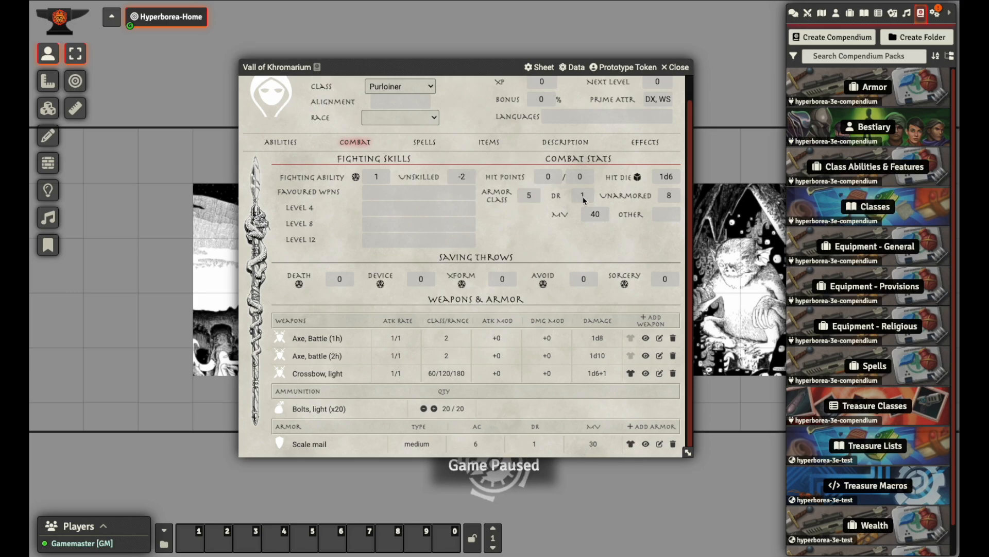
click(631, 445)
click(632, 445)
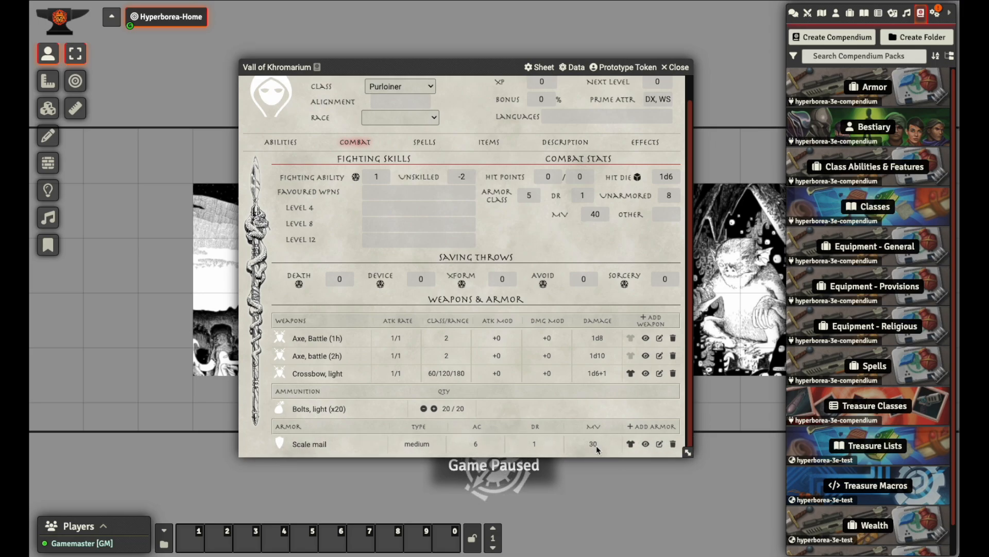
Set the character's movement (MV) to 30 in the combat stats to match the scale mail
click(594, 215)
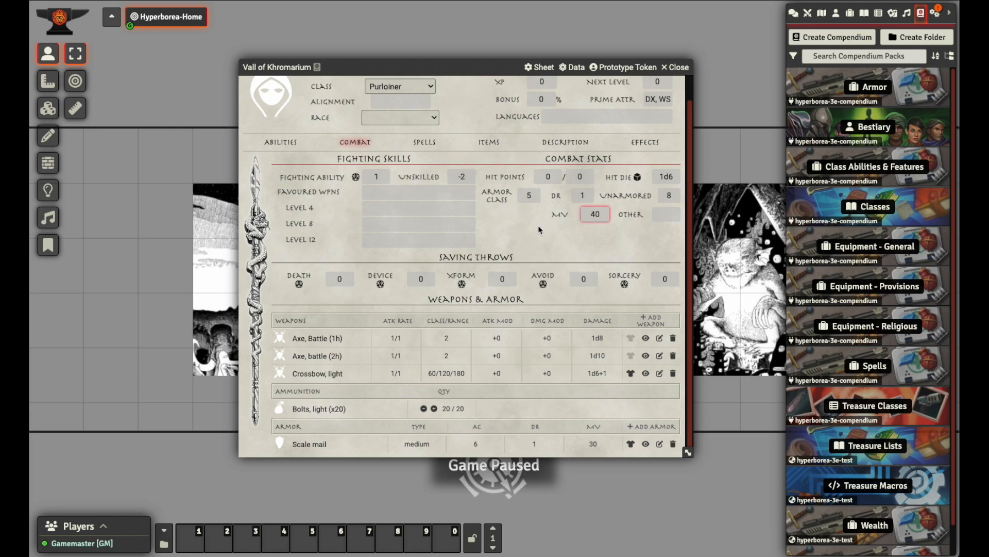
click(561, 221)
double_click(597, 215)
text(30)
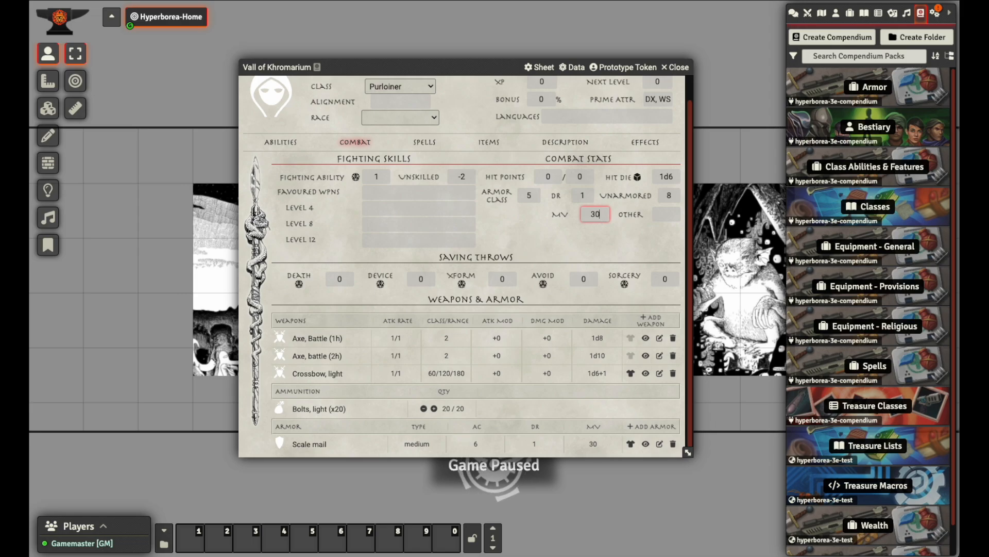
click(581, 244)
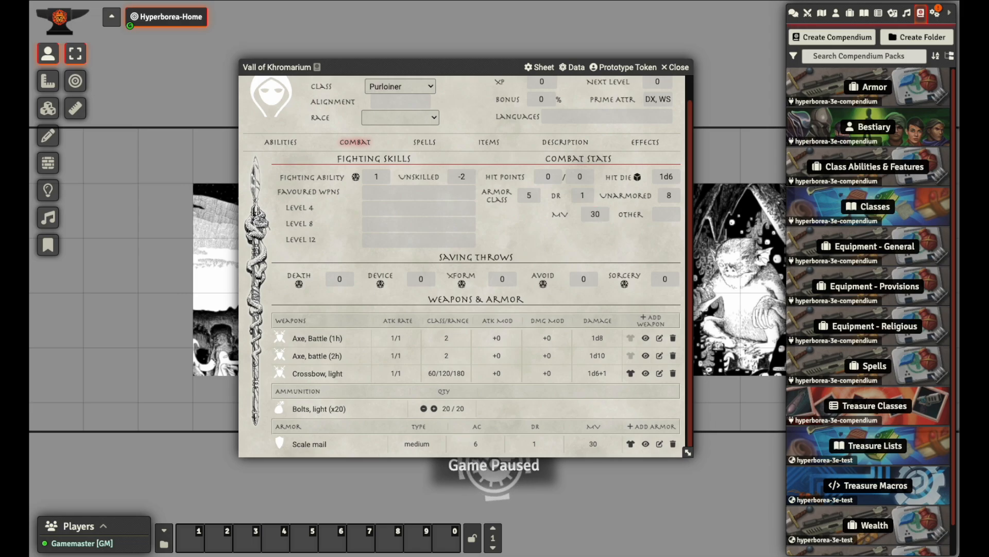
Paste the copied weapon list, running from axe (hand) and bow (short) to trident (hand), into the favoured weapons
scroll(294, 217, up, 1)
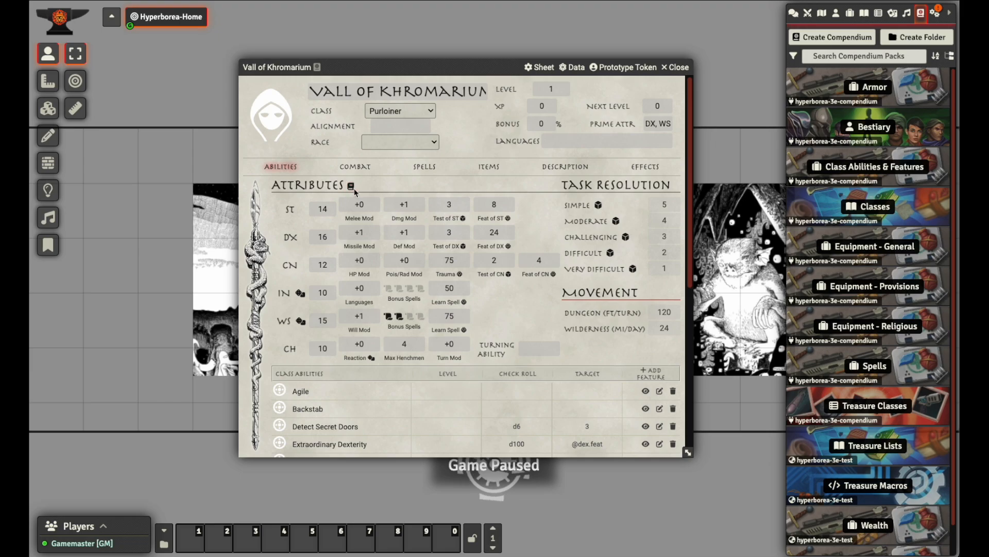
click(355, 166)
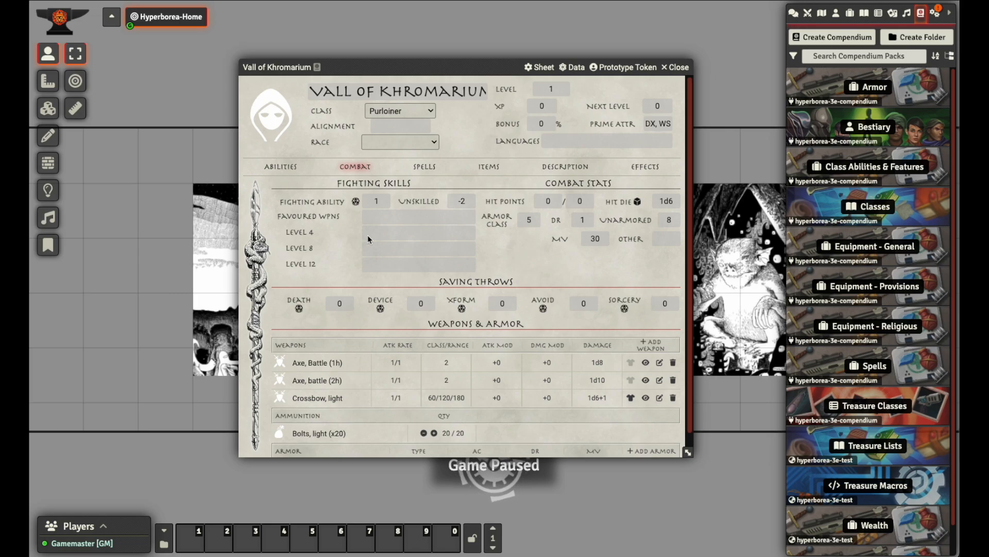
click(390, 216)
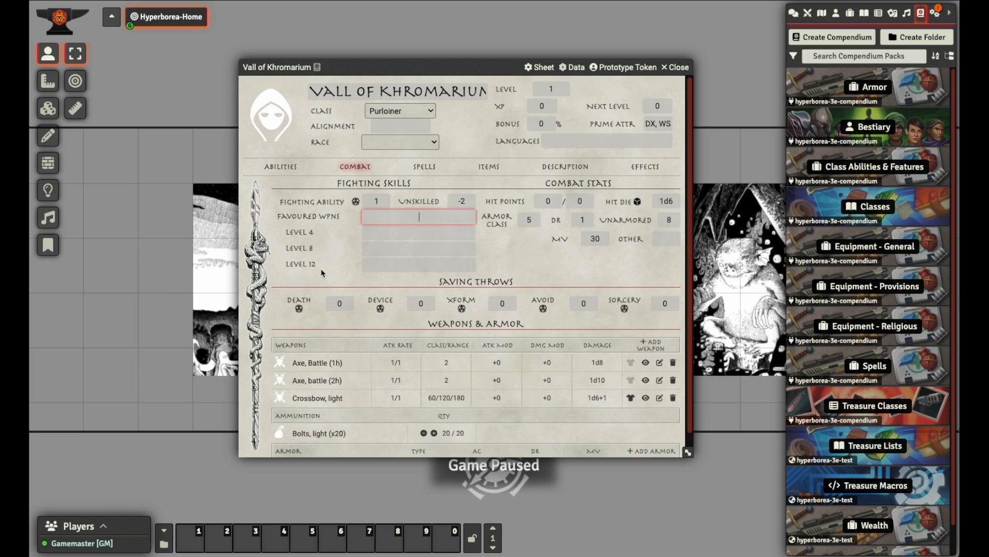
key(ctrl+v)
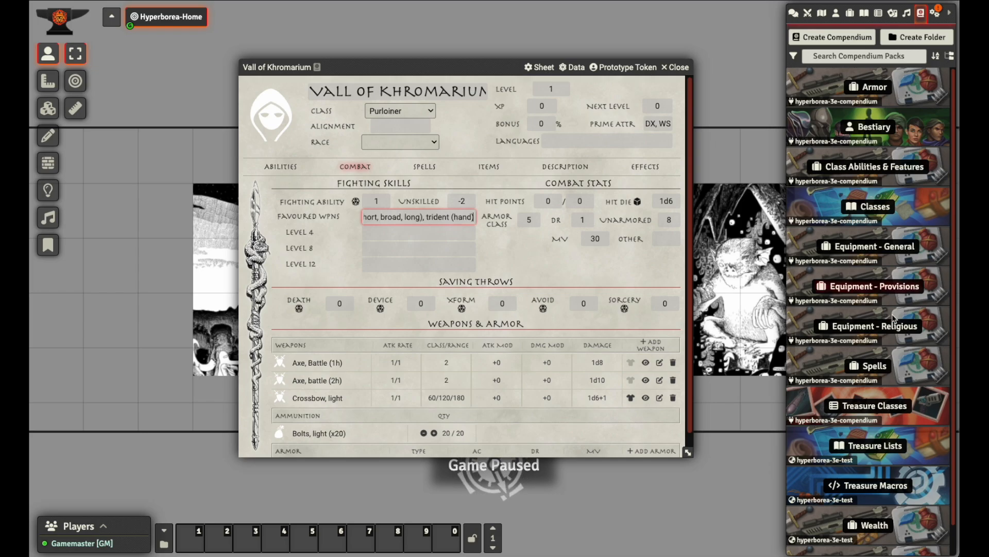
click(345, 226)
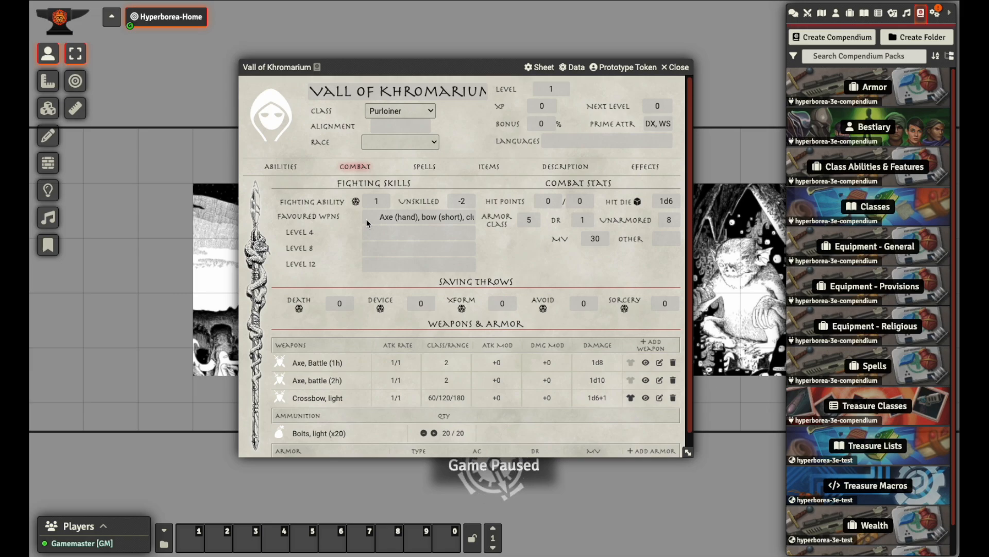
Replace the favoured weapons list with "Any, longsword mastery"
click(383, 217)
key(shift+Home)
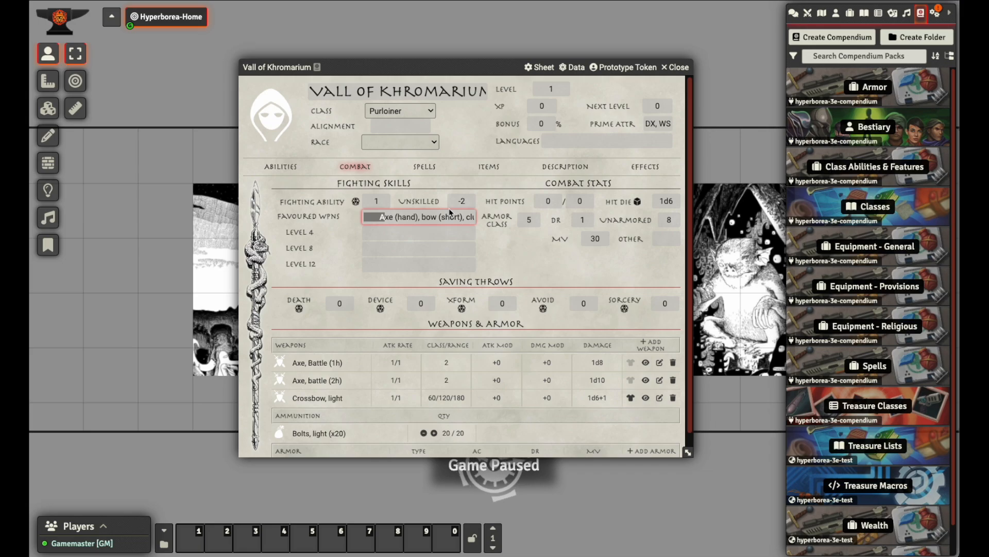
key(ctrl+a)
key(BackSpace)
text(Any, )
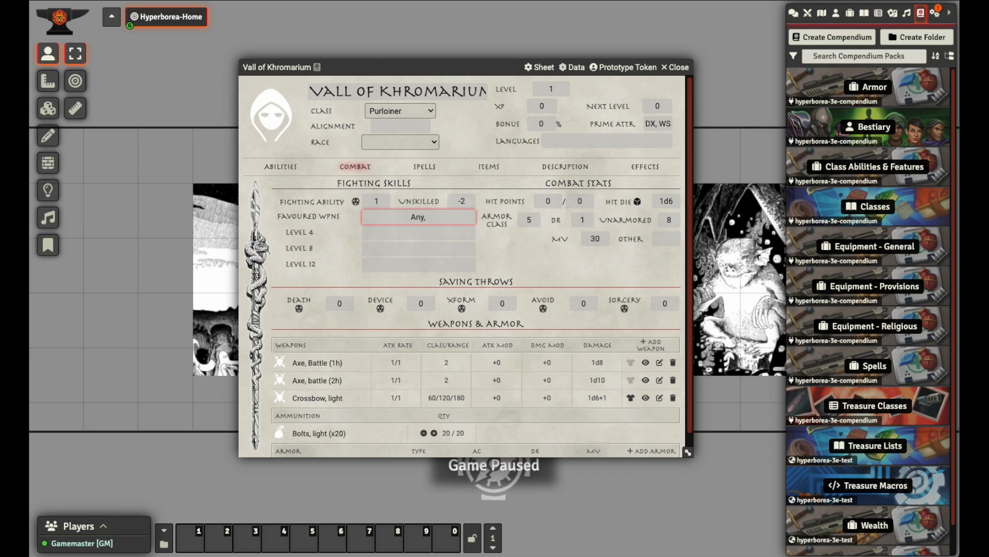
text(longsword mas)
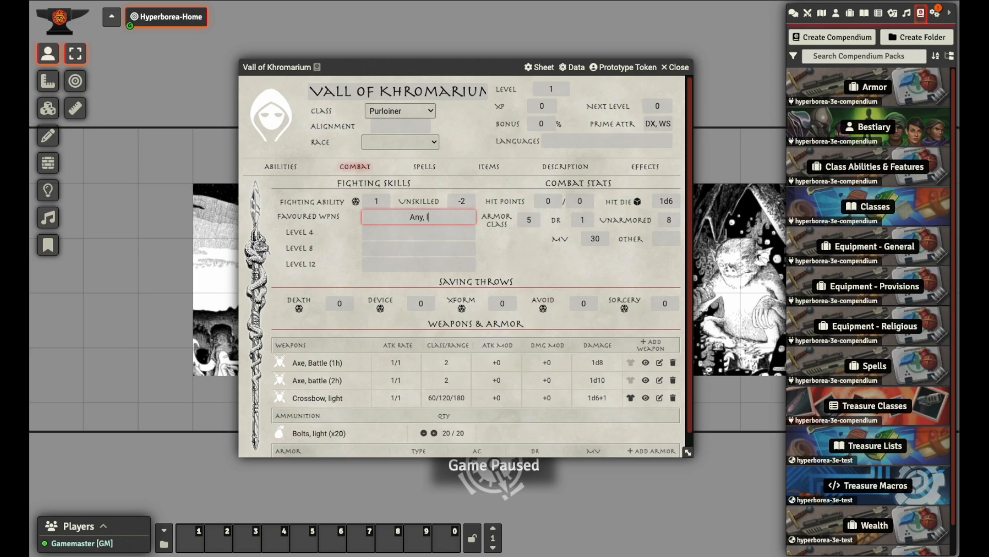
text(tery)
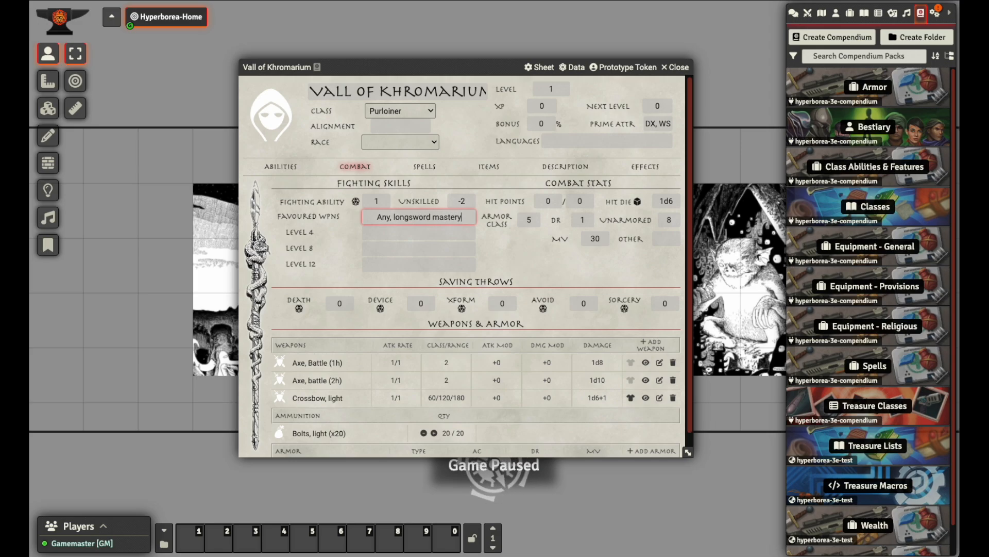
key(Tab)
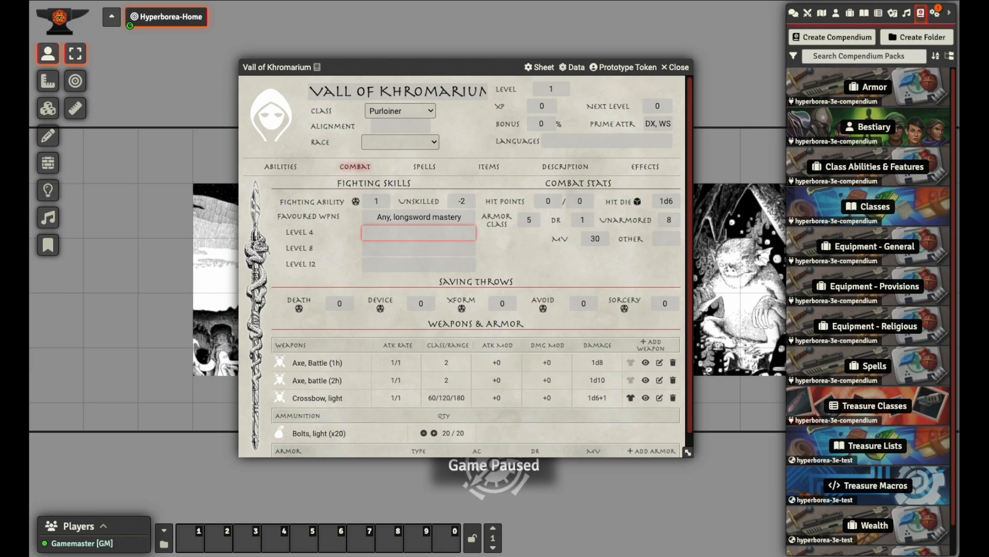
Try "longsword grand-mastery" and "shortbow mastery" as the level 4 favoured weapon, and clear the entry
text(longsword )
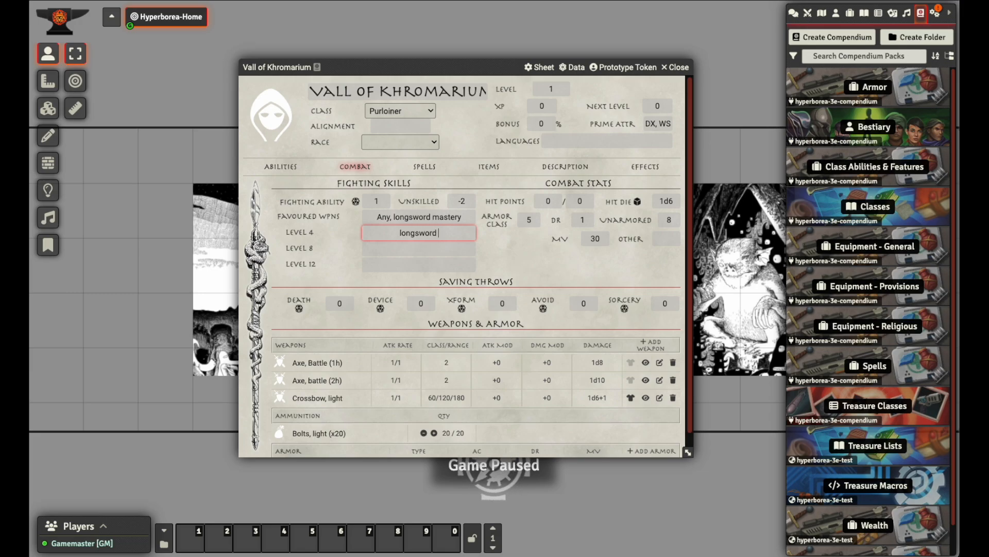
text(grand-mastery)
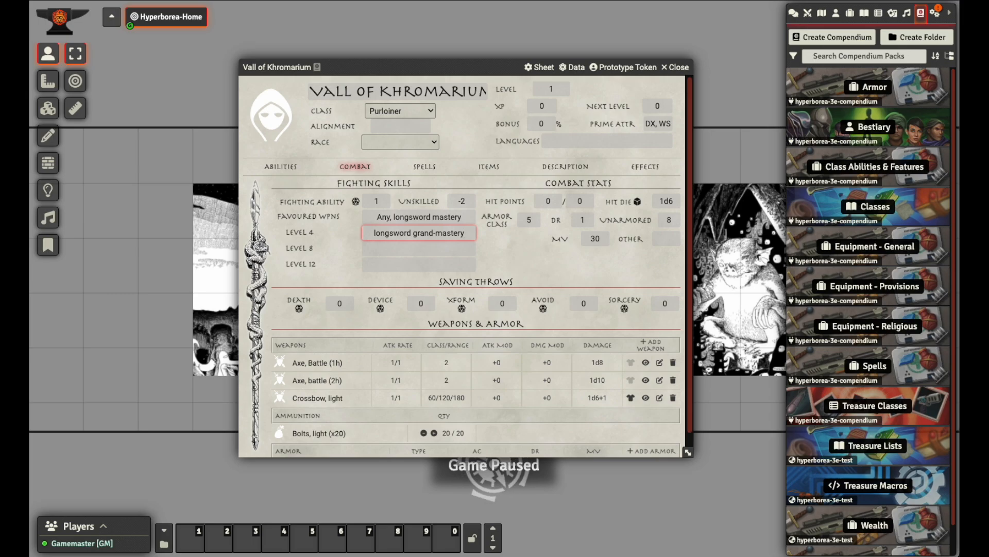
key(ctrl+a)
text(shortb)
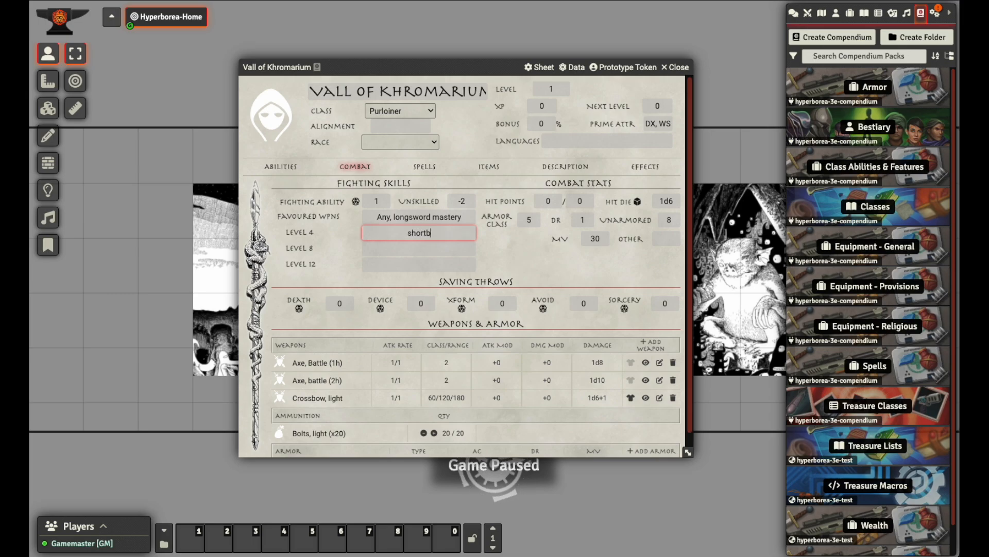
text(ow mastery)
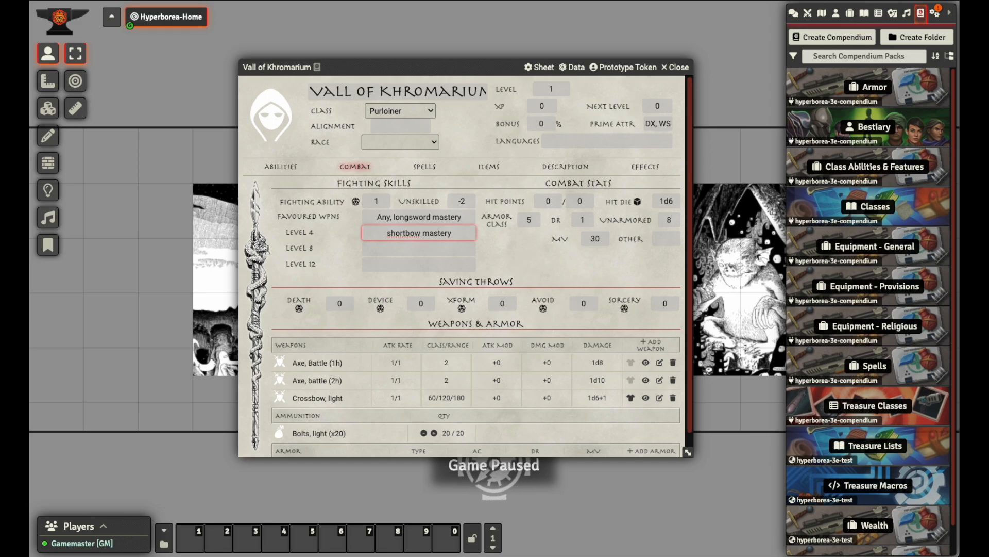
key(ctrl+a)
key(BackSpace)
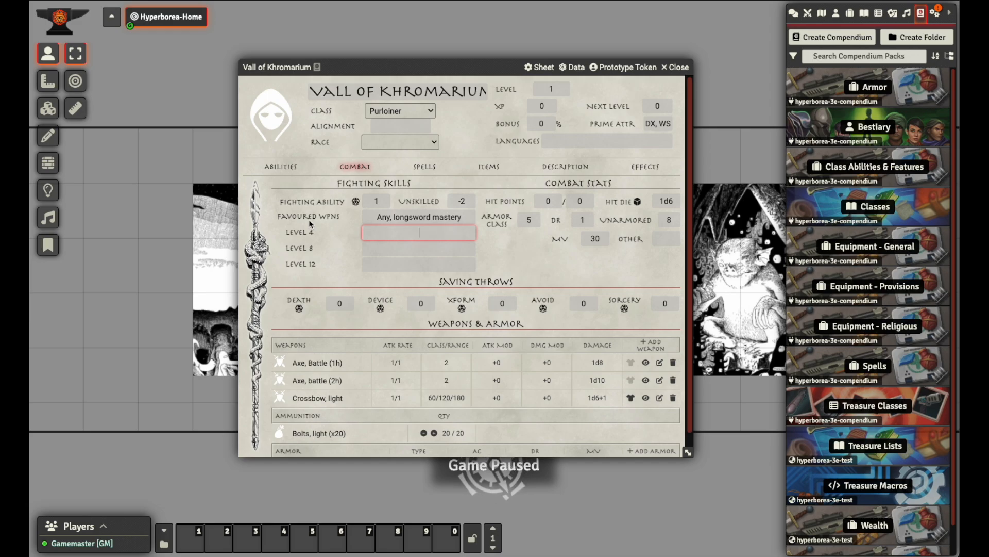
Replace the favoured weapons text with the copied list starting "Axe (hand), bow (short)", without its leading blank
click(378, 216)
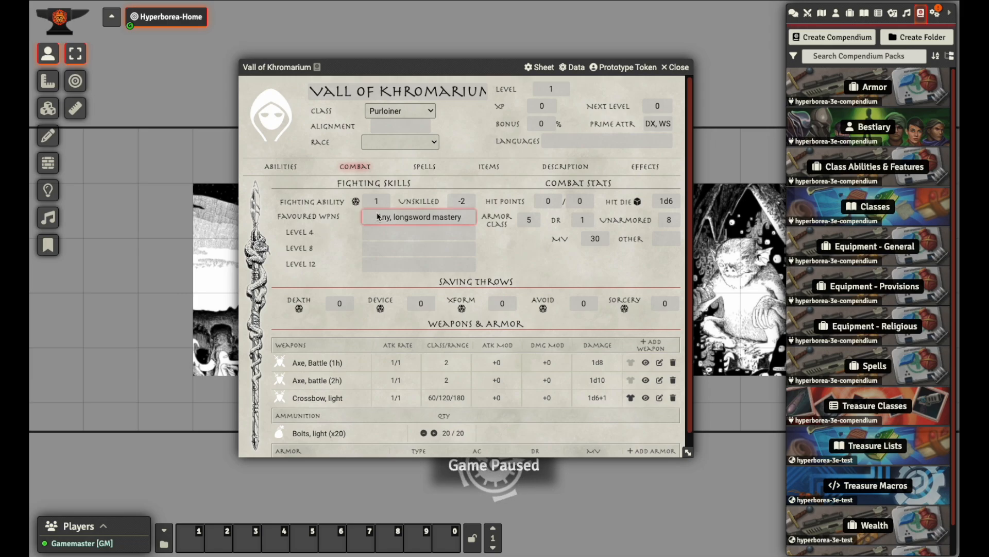
key(ctrl+a)
key(ctrl+v)
key(Home)
key(Delete)
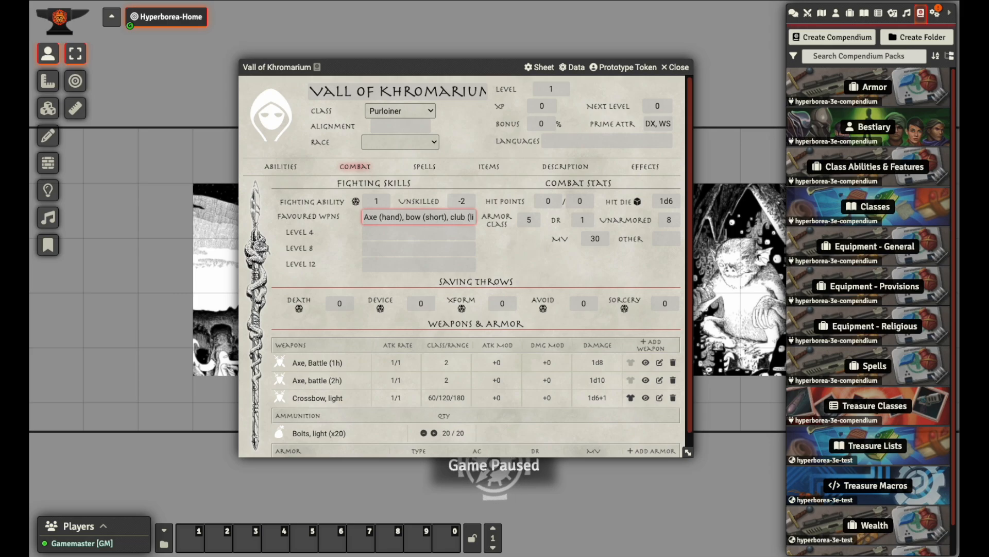
Try "longsword" as the level 4 favoured weapon and clear the entry again
click(379, 234)
text(longsword)
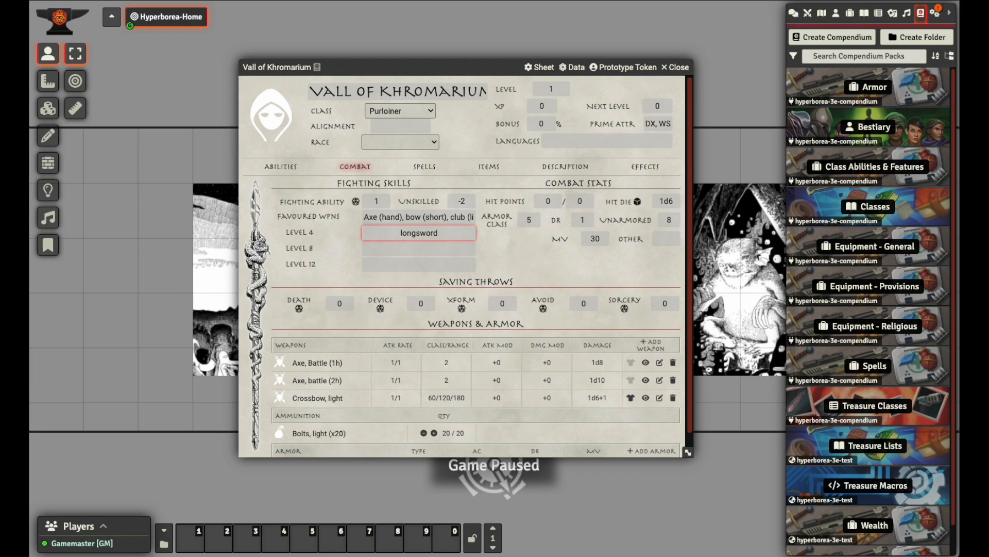
key(ctrl+a)
key(BackSpace)
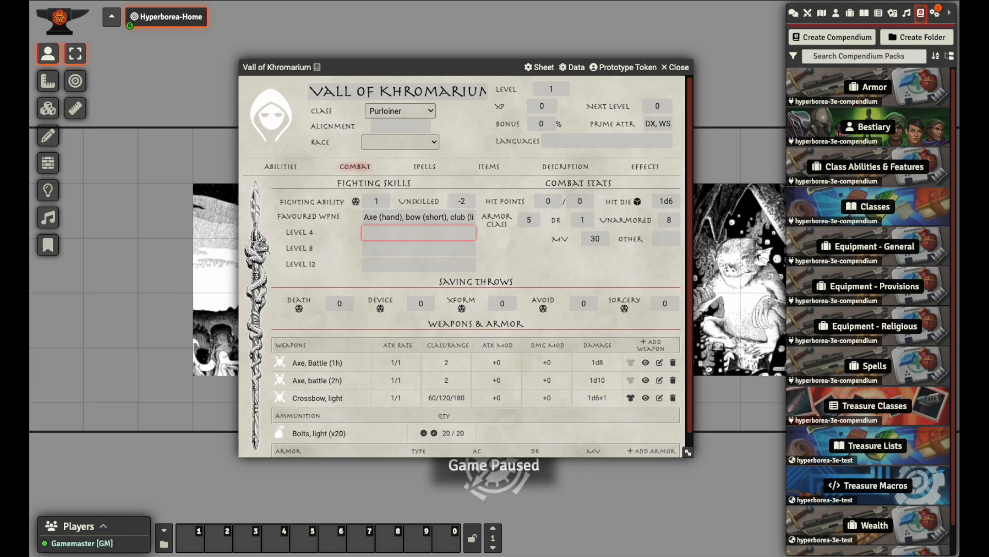
click(476, 240)
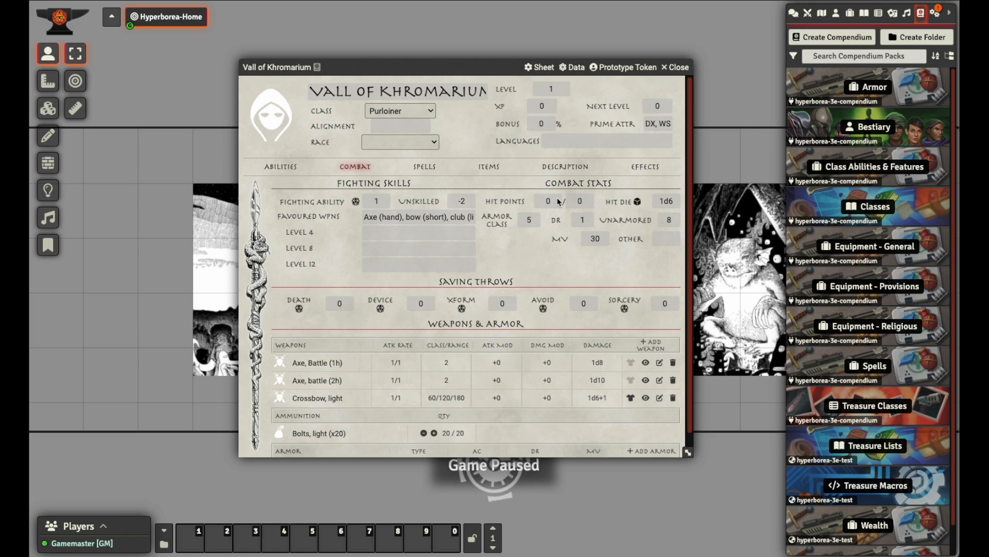
Roll the character's hit die with the CN modifier as a public 1d6+0 roll and view the result in the chat
click(658, 203)
click(655, 182)
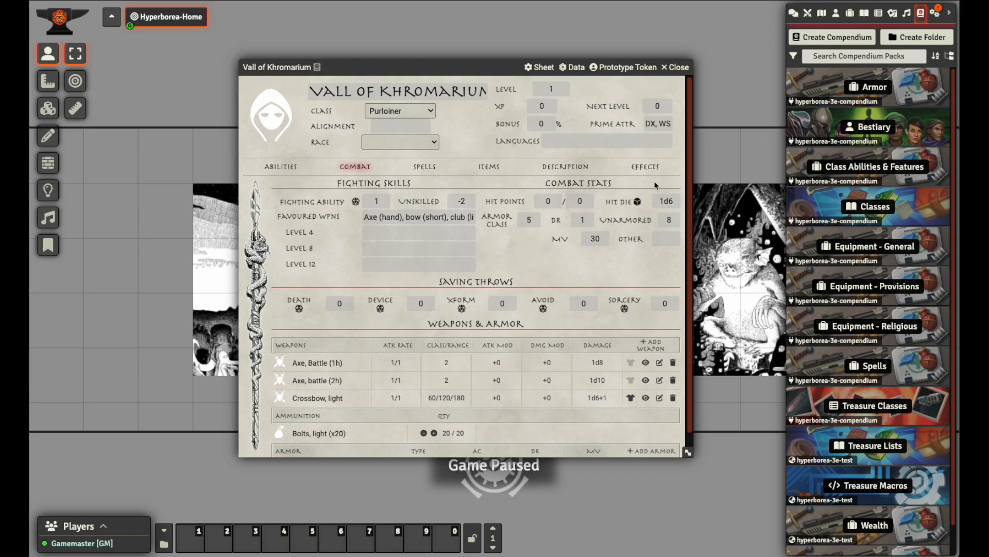
click(637, 202)
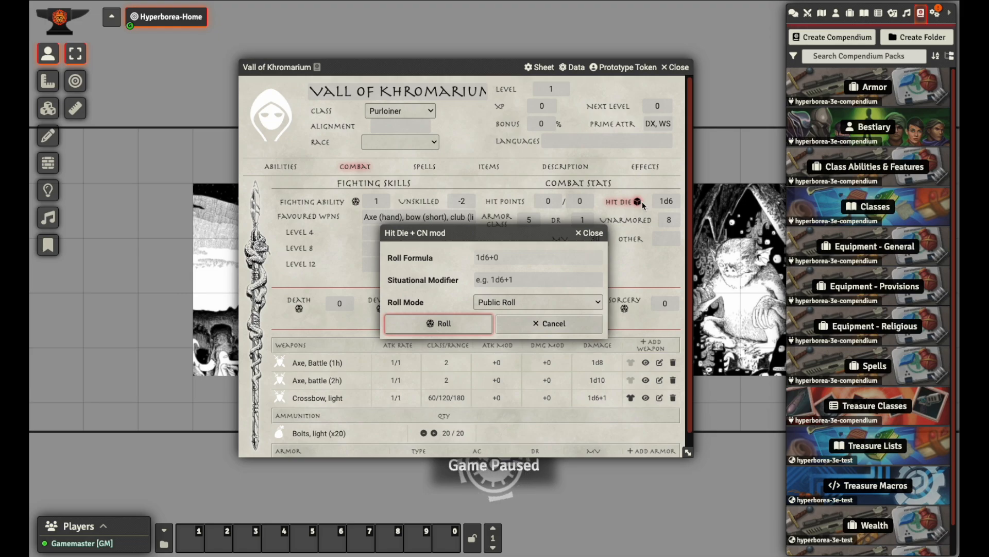
click(512, 255)
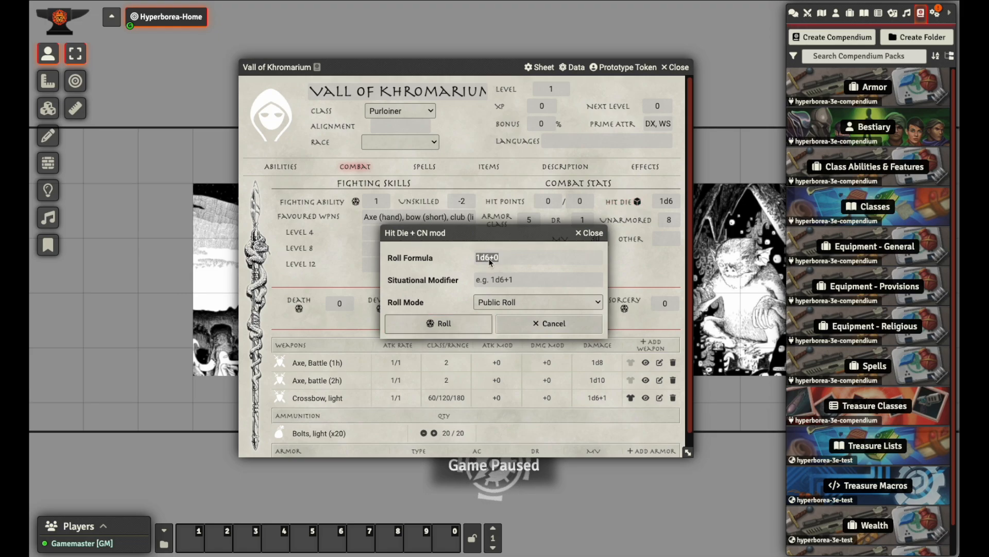
click(500, 258)
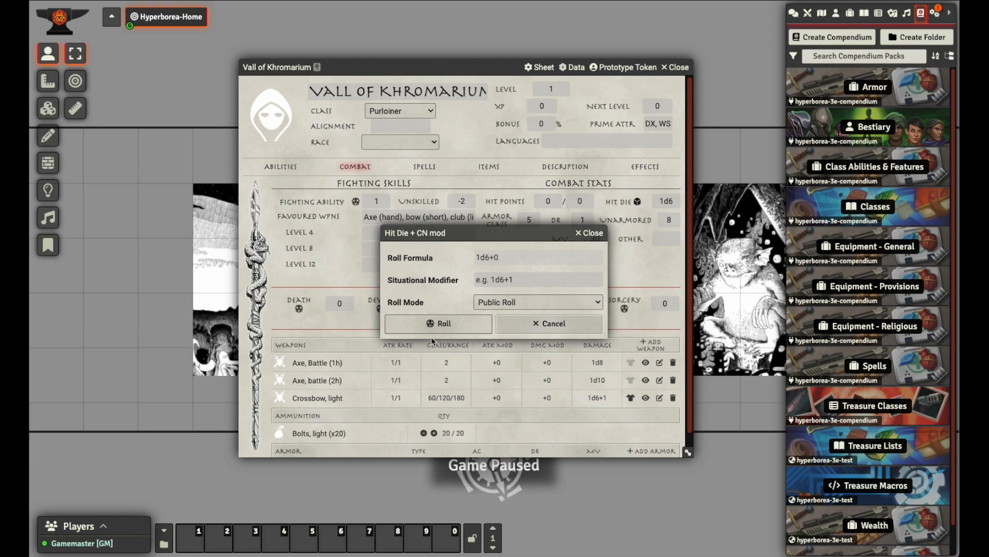
click(433, 323)
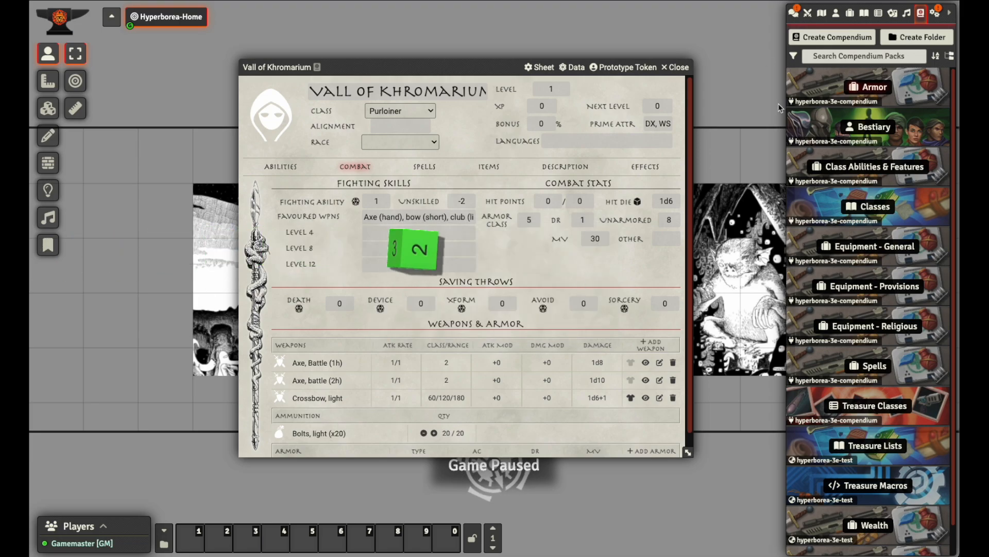
click(794, 13)
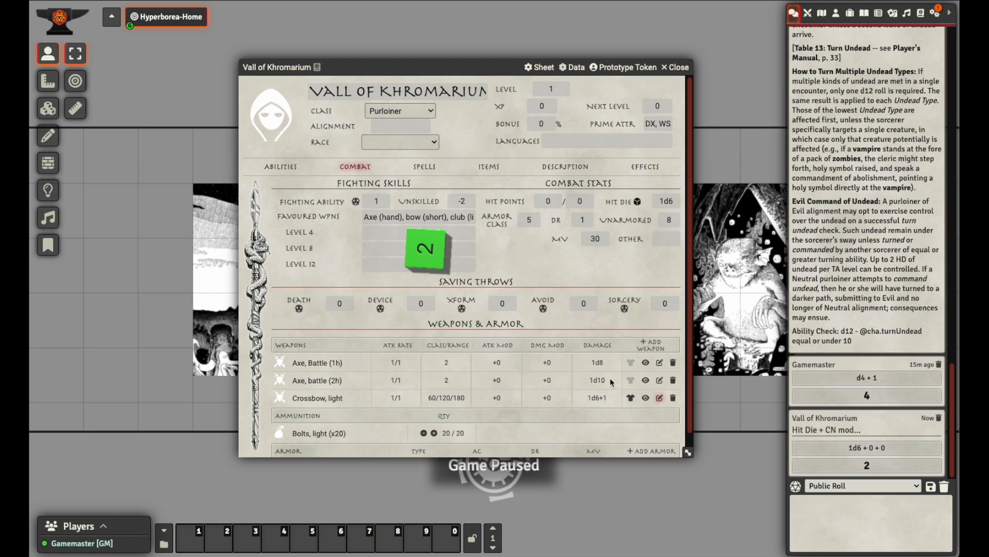
Set both the current and maximum hit points to 2
double_click(547, 201)
text(2)
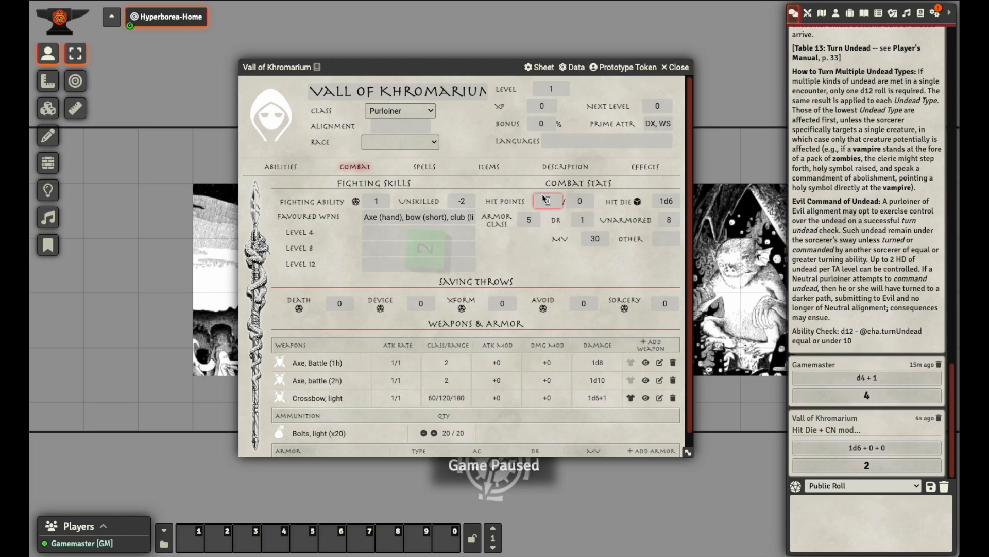
double_click(580, 201)
text(2)
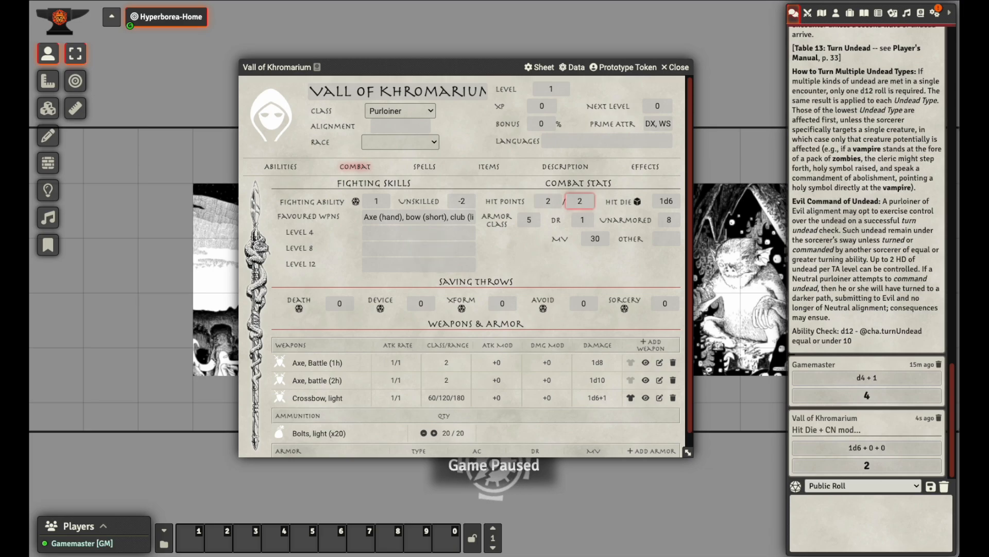
key(Tab)
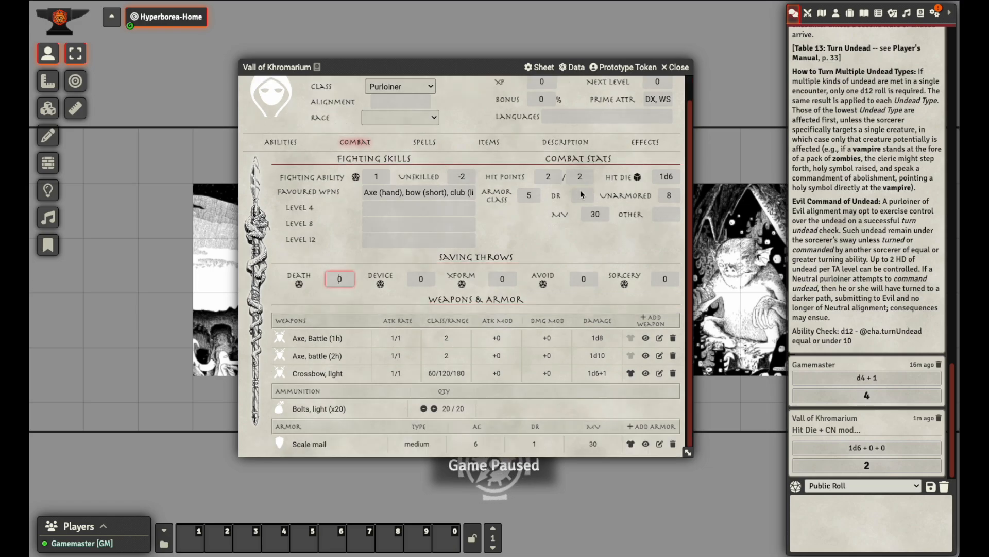
Set the saving throws to 16 for death, device and transformation, and to 14 for avoidance and sorcery
click(353, 253)
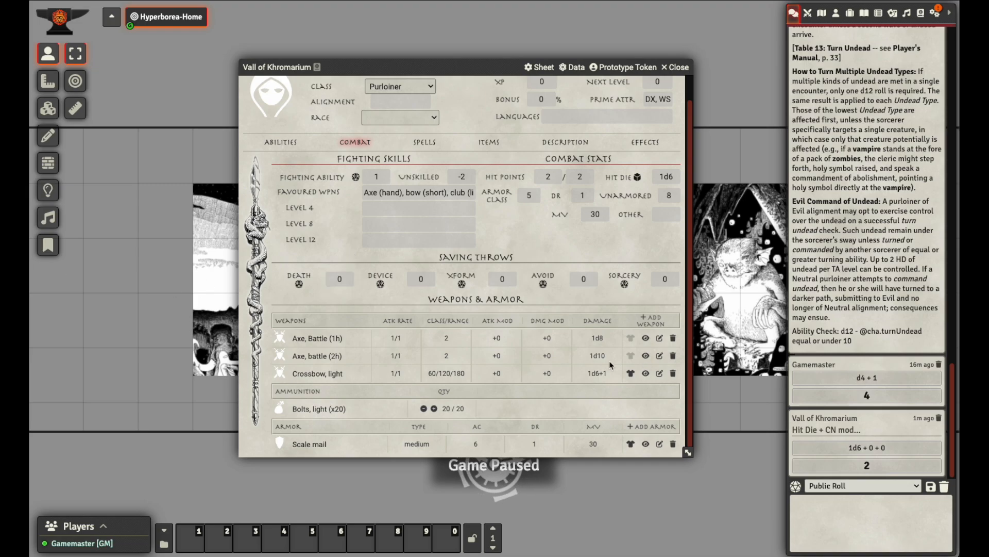
click(341, 280)
text(16)
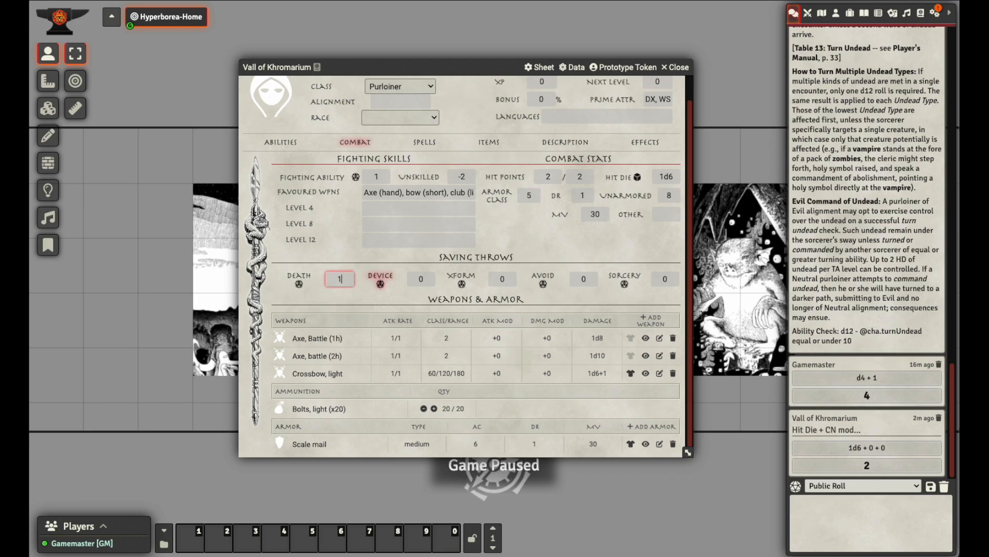
click(426, 282)
text(16)
click(497, 285)
text(1)
click(584, 281)
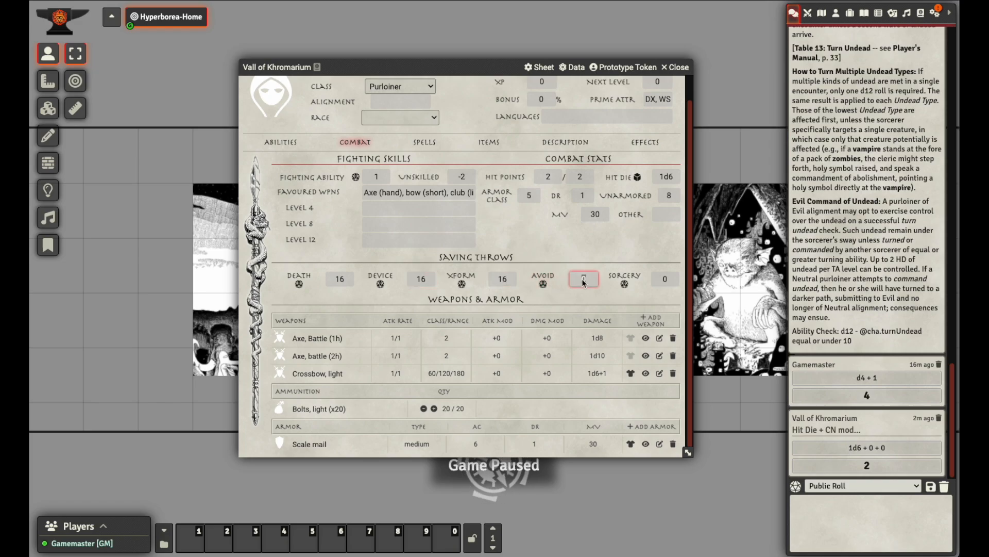
text(14)
click(665, 280)
text(14)
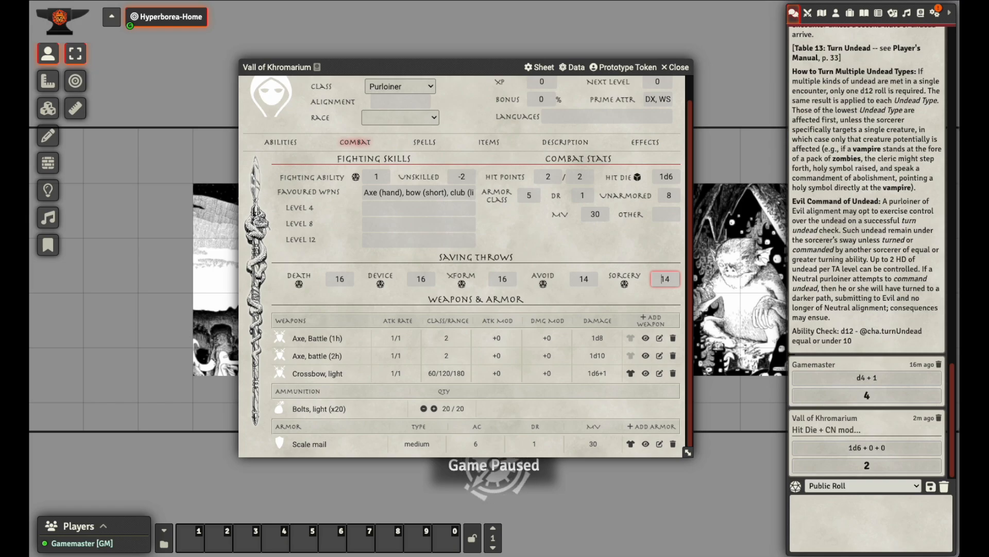
click(624, 258)
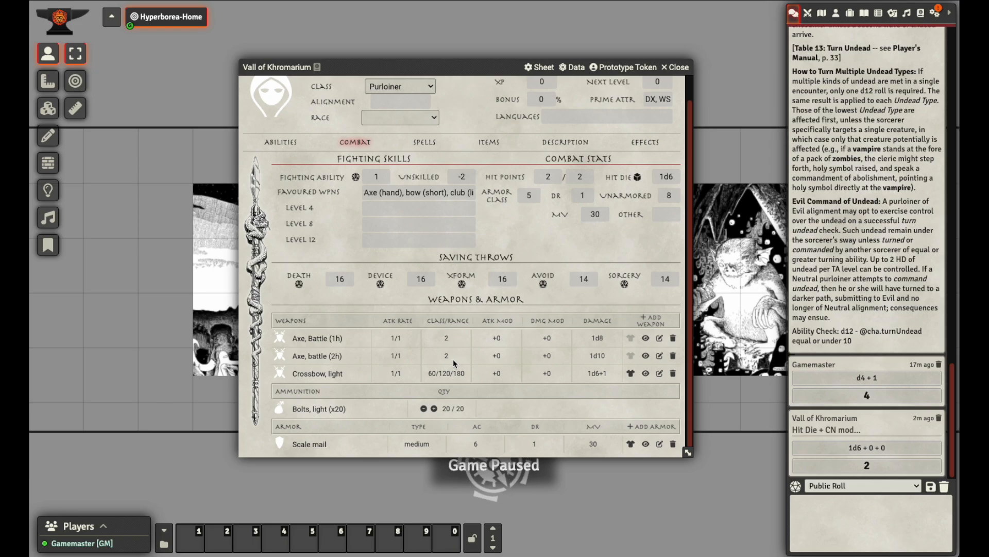
Set the character's level 1 spells per day to 1
scroll(454, 362, up, 1)
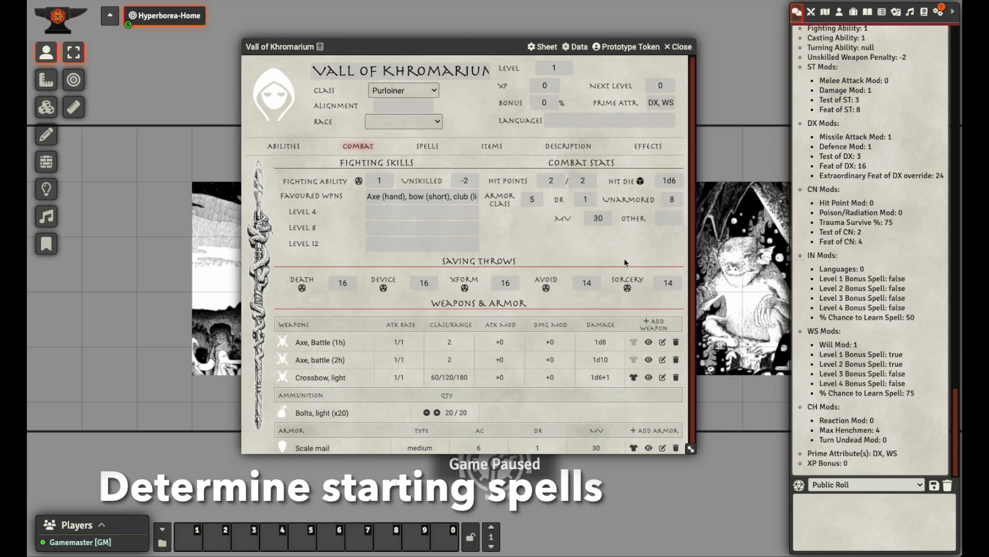
click(434, 148)
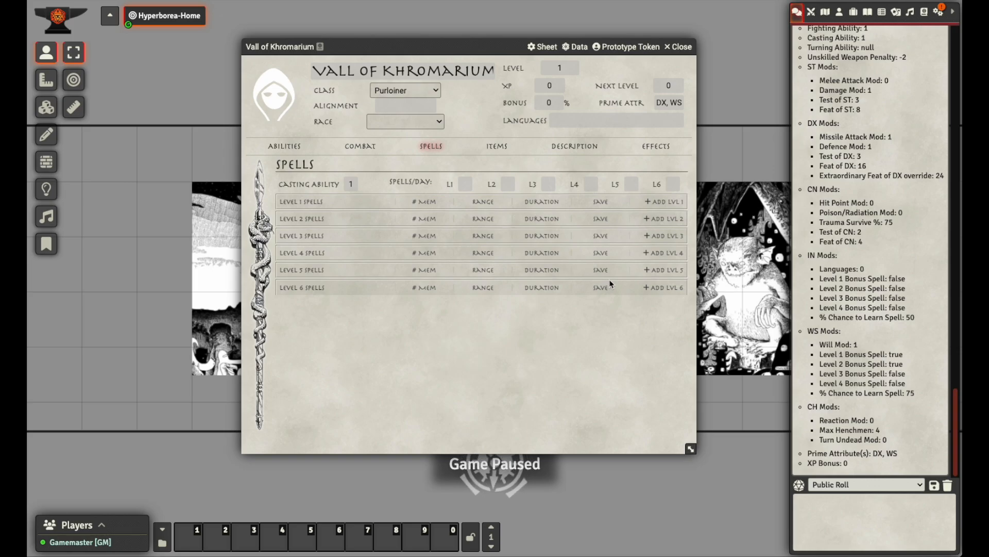
click(466, 183)
text(1)
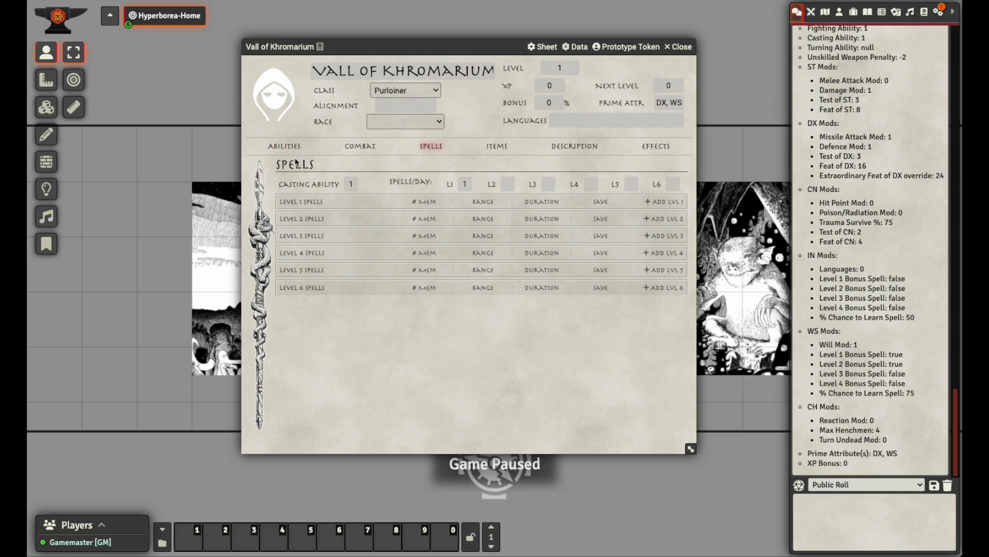
Check the attributes for bonus spells and set the level 1 spells per day to 2
click(279, 147)
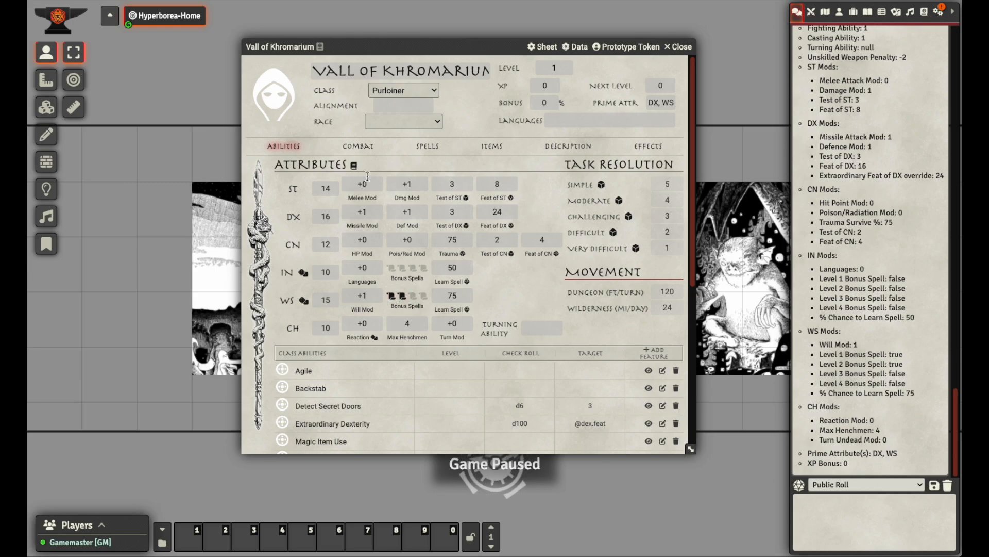
click(357, 147)
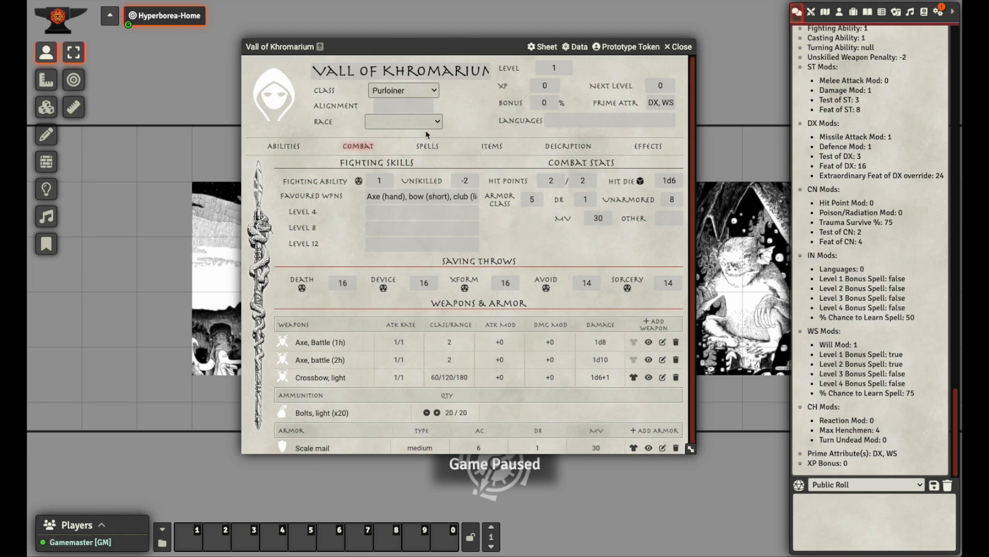
click(427, 146)
click(462, 185)
text(2)
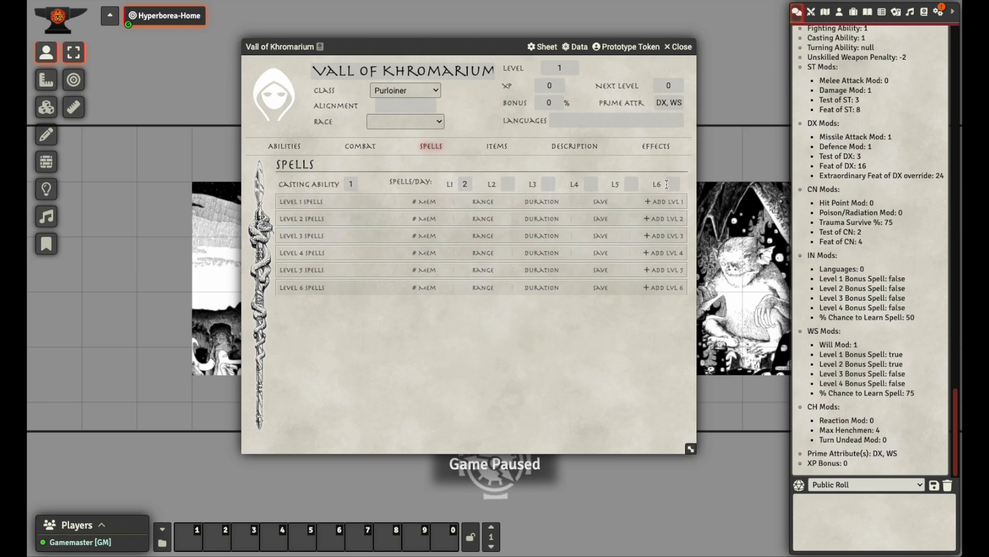
click(466, 184)
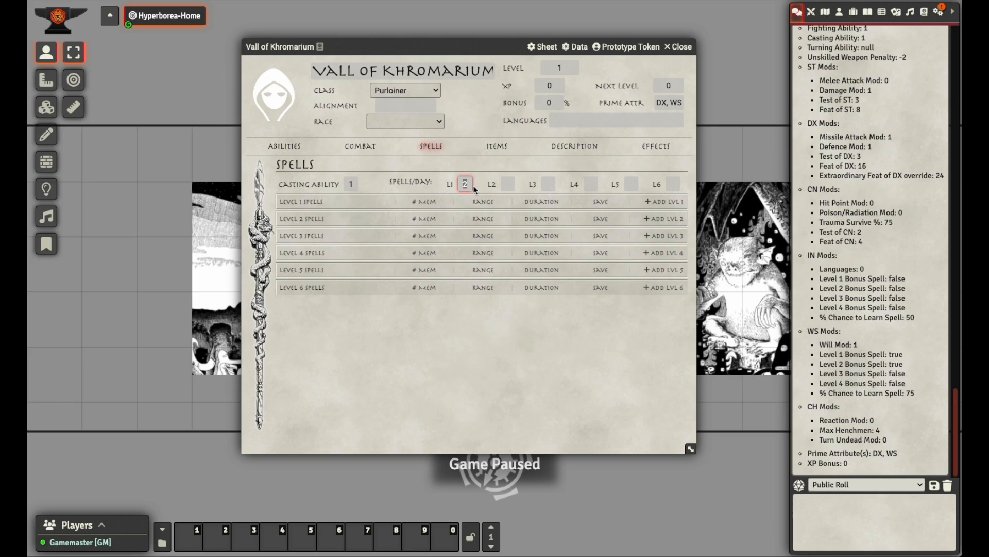
click(508, 186)
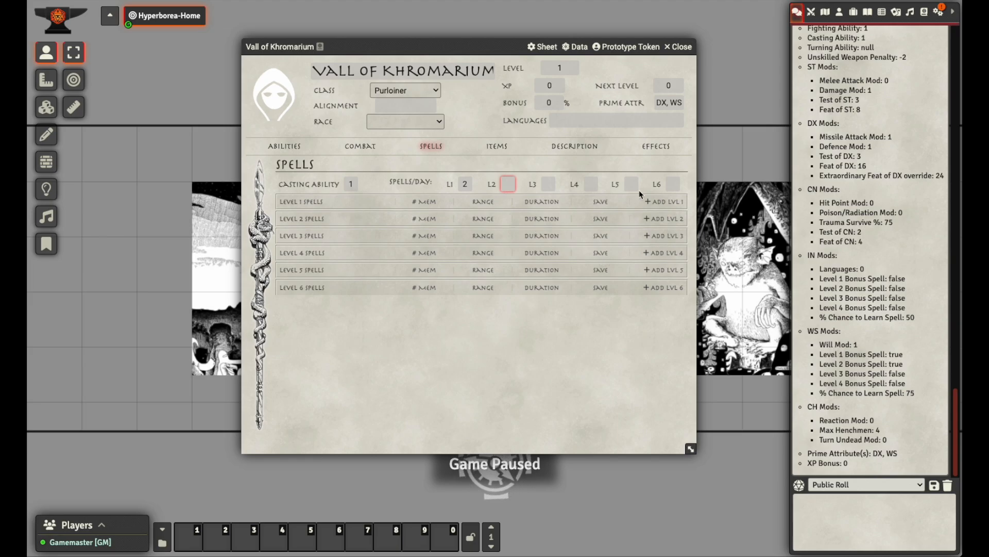
click(651, 169)
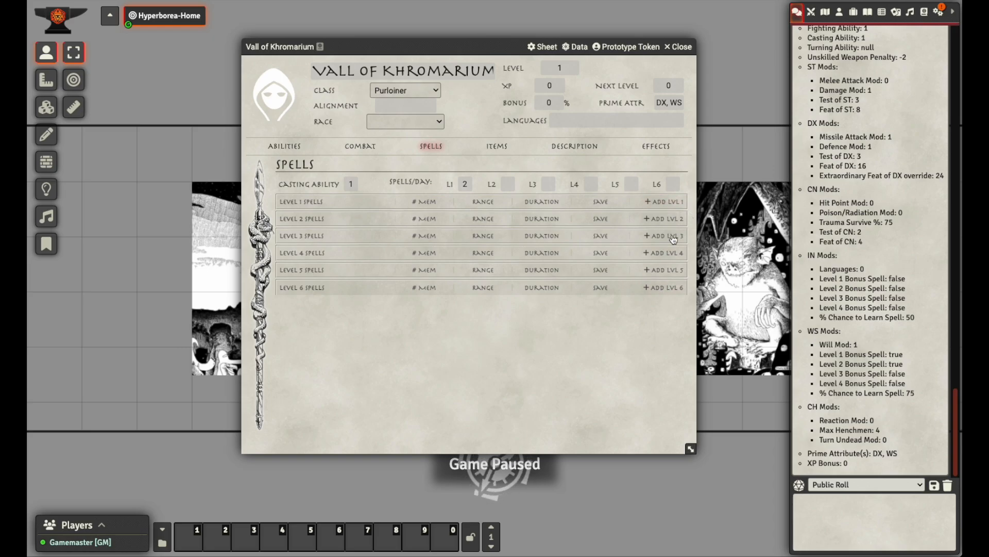
Add a new level 1 spell to the character and open it for editing
click(666, 201)
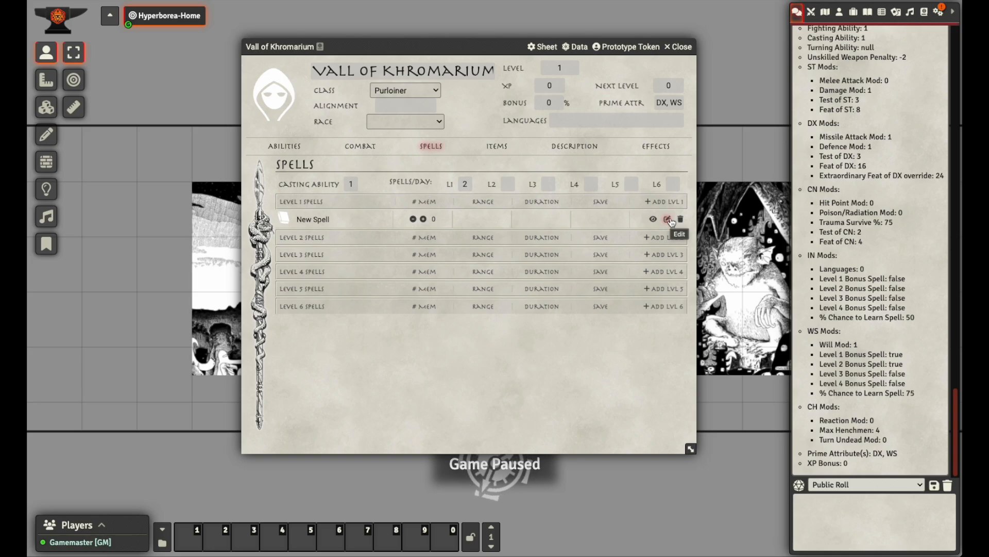
click(667, 220)
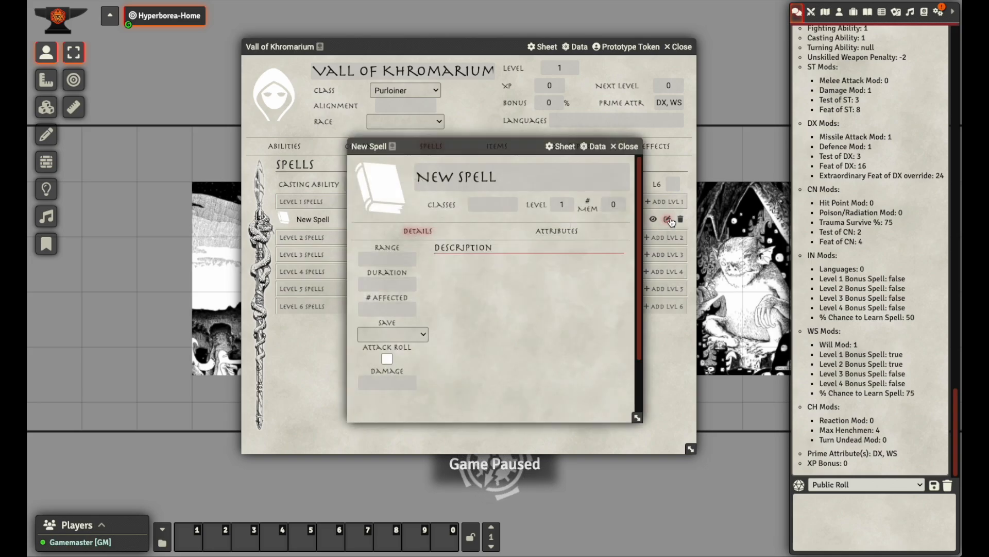
mouse_move(507, 358)
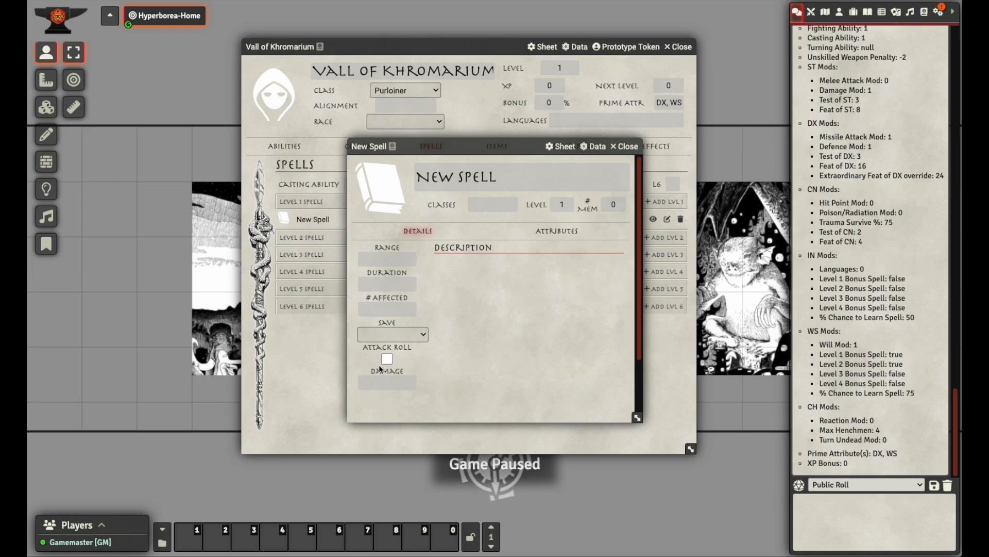
click(385, 382)
click(495, 380)
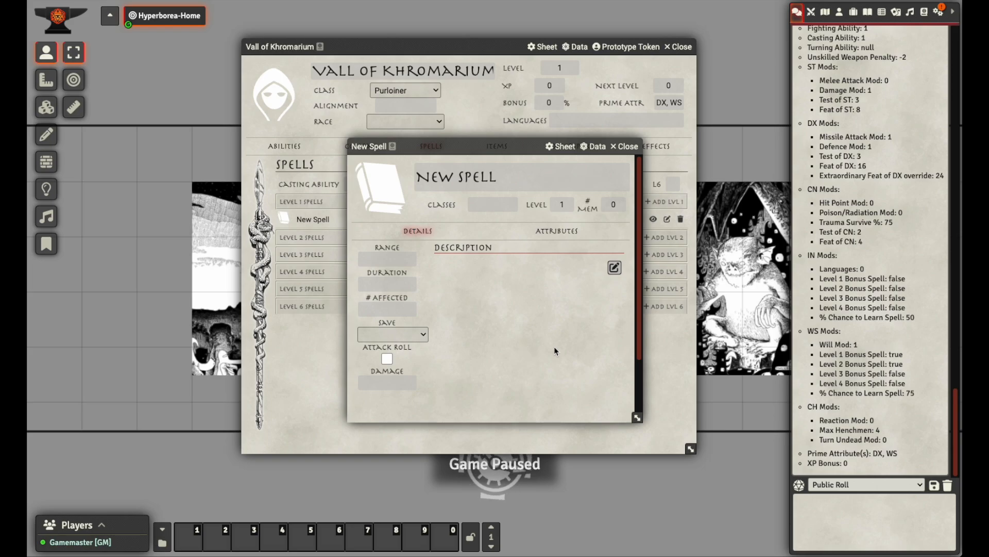
Set the new spell's range to 60 and its duration to "instantaneous"
click(391, 259)
text(60)
click(410, 287)
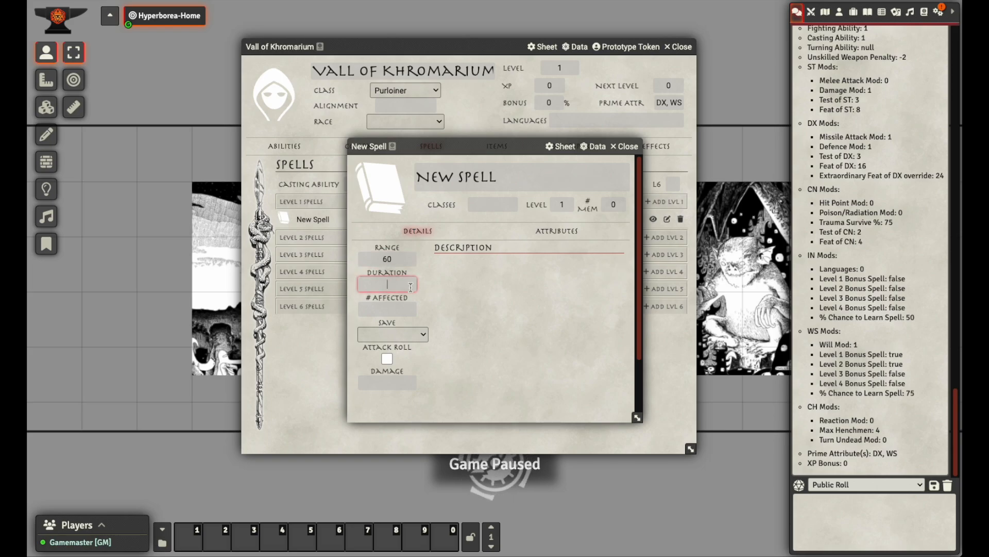
text(instant)
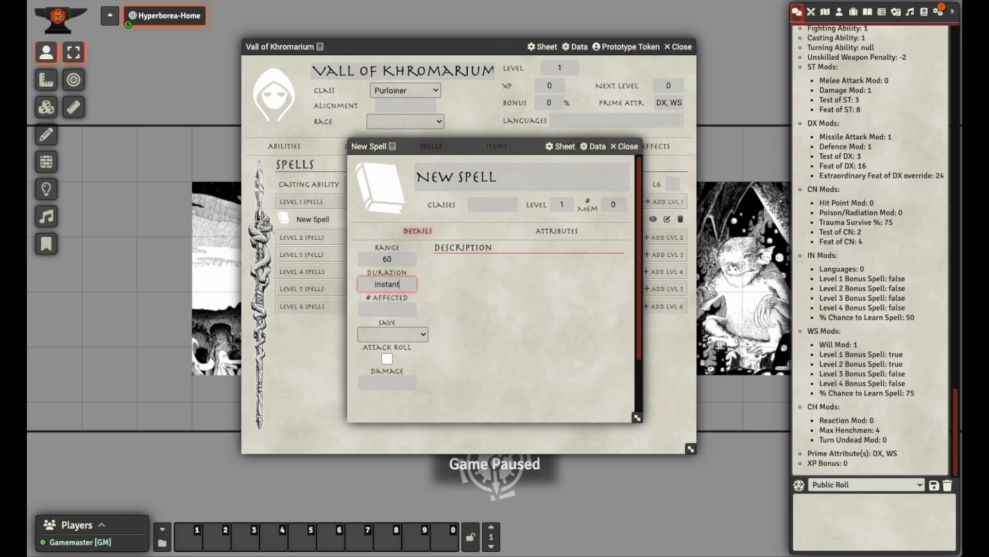
text(aneous)
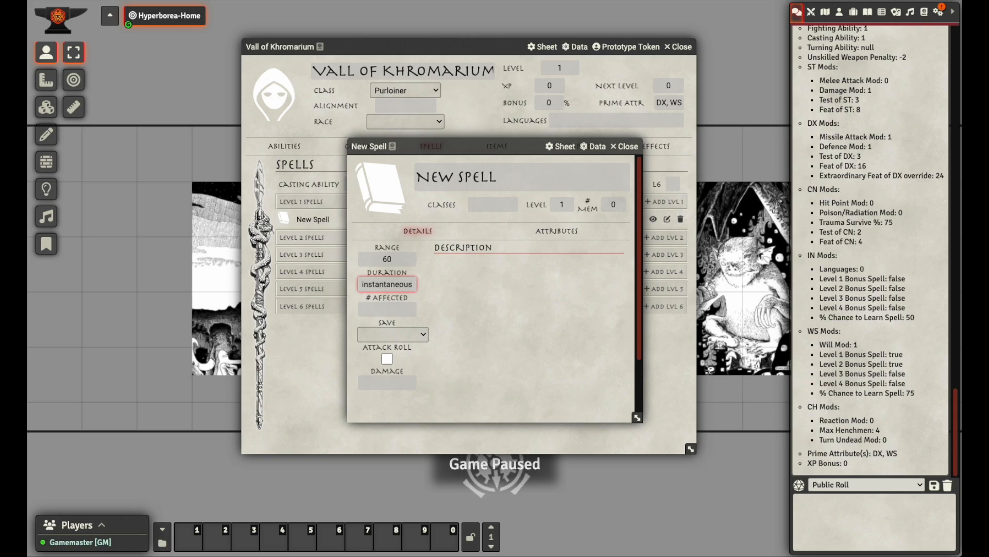
Name the spell "Cure Light Wounds" and set its class to Purloiner
click(444, 164)
text(Cure Light Wounds)
click(498, 204)
text(Cleri)
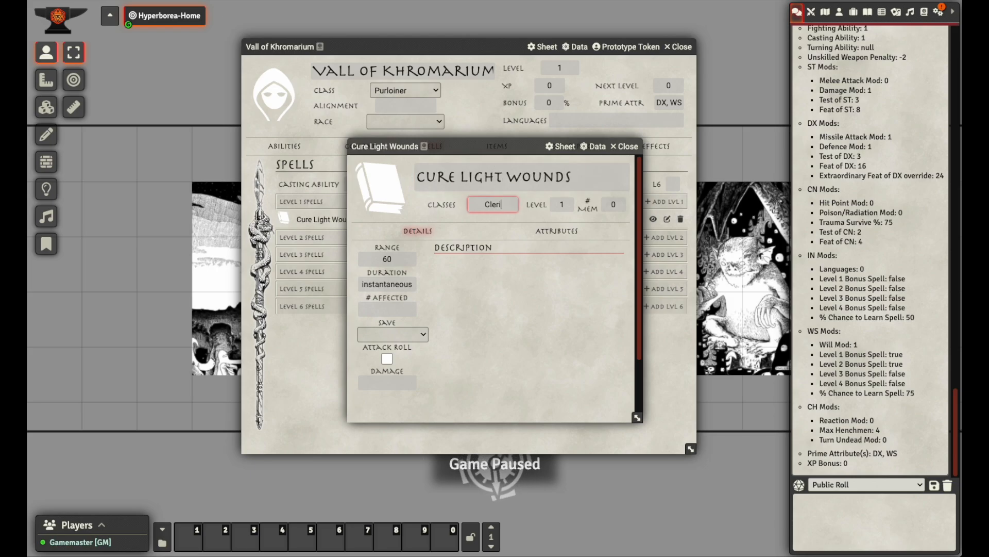
text(cPurloiner)
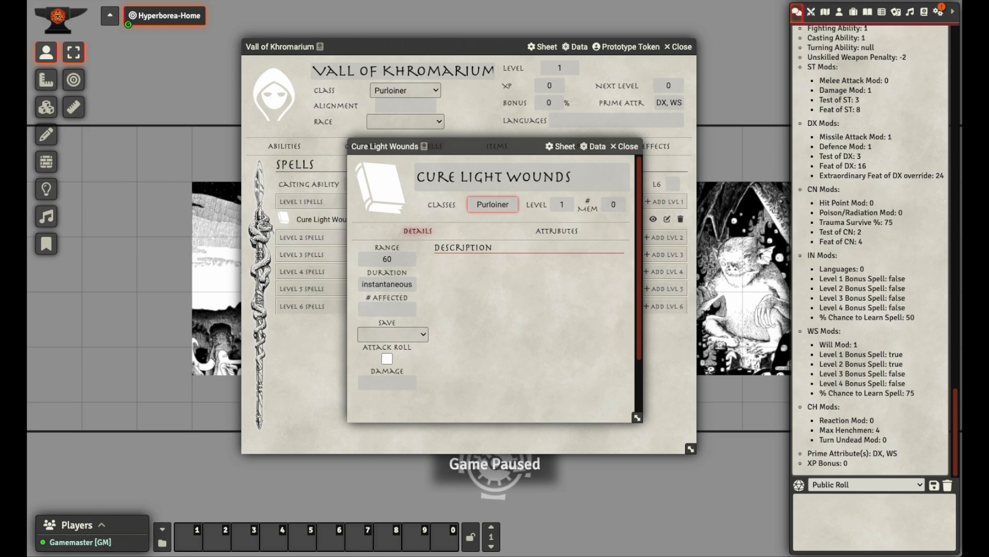
click(468, 289)
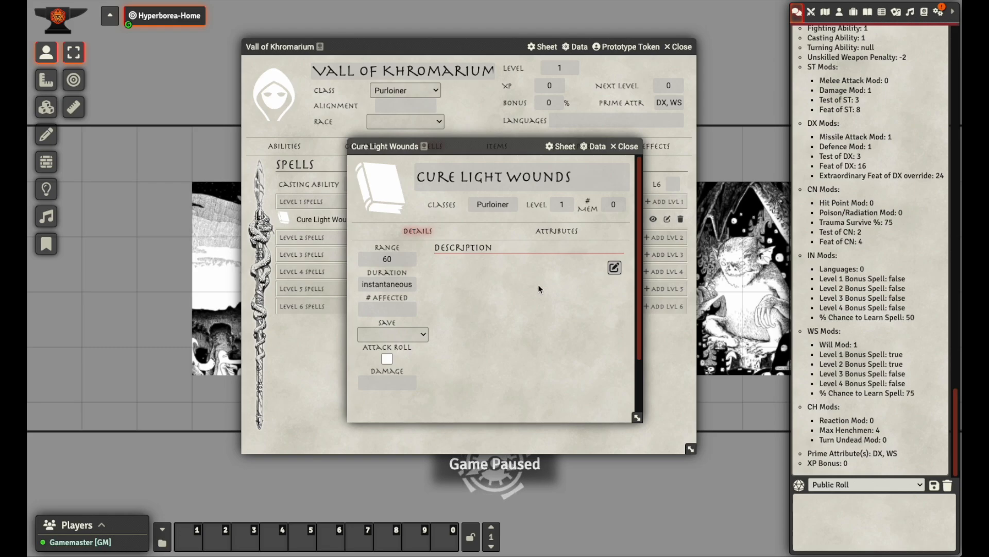
Set the spell's number affected to "1 person" and its damage to 1d8
click(399, 310)
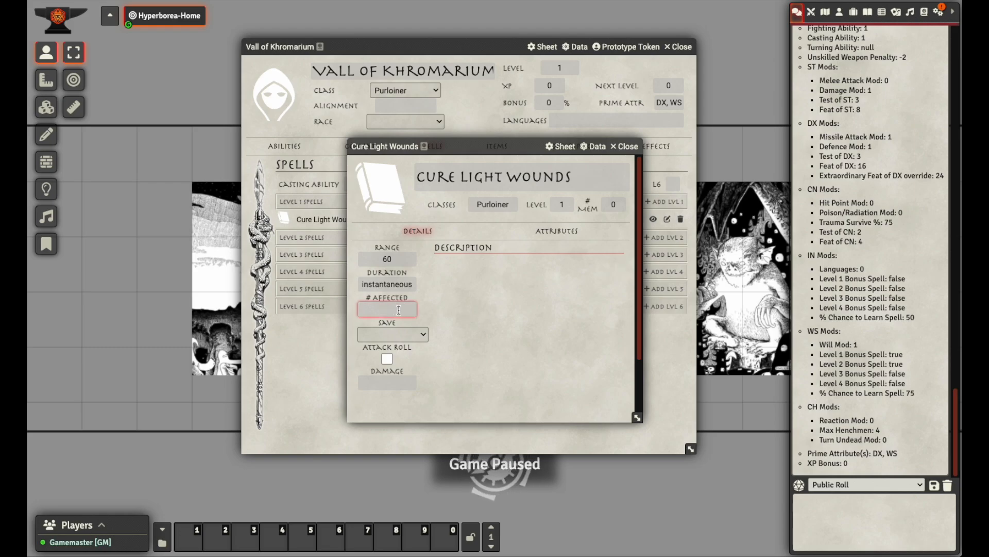
text(1 person)
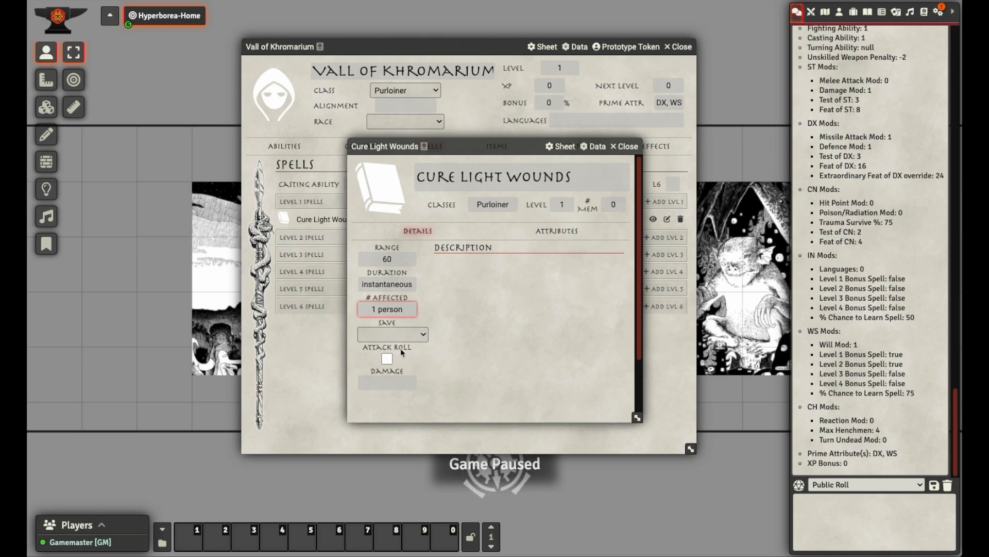
click(384, 380)
text(1d8)
click(507, 309)
Write and save the spell description "Heals 1d8 hp." and close the spell's sheet
click(616, 267)
text(Heal)
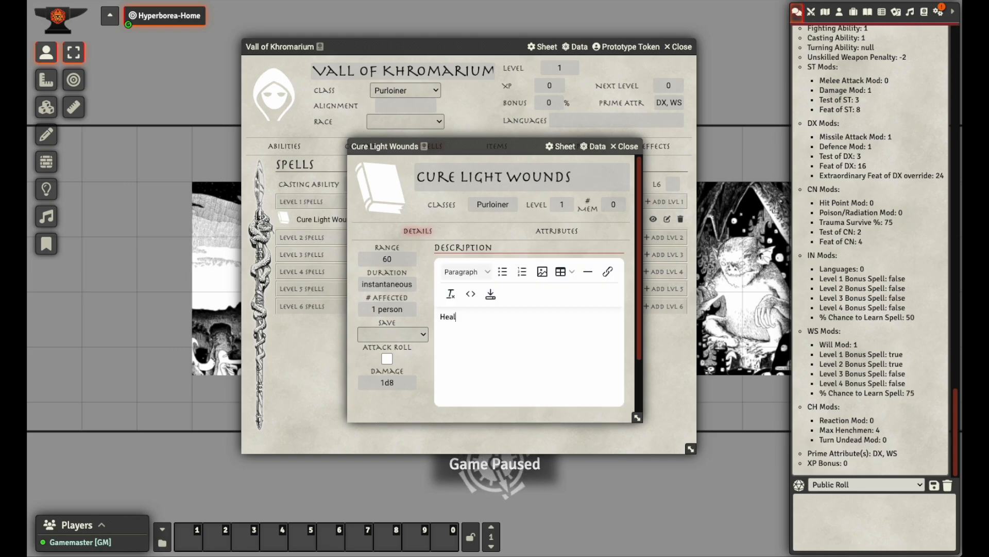
text(s 1d8 hp)
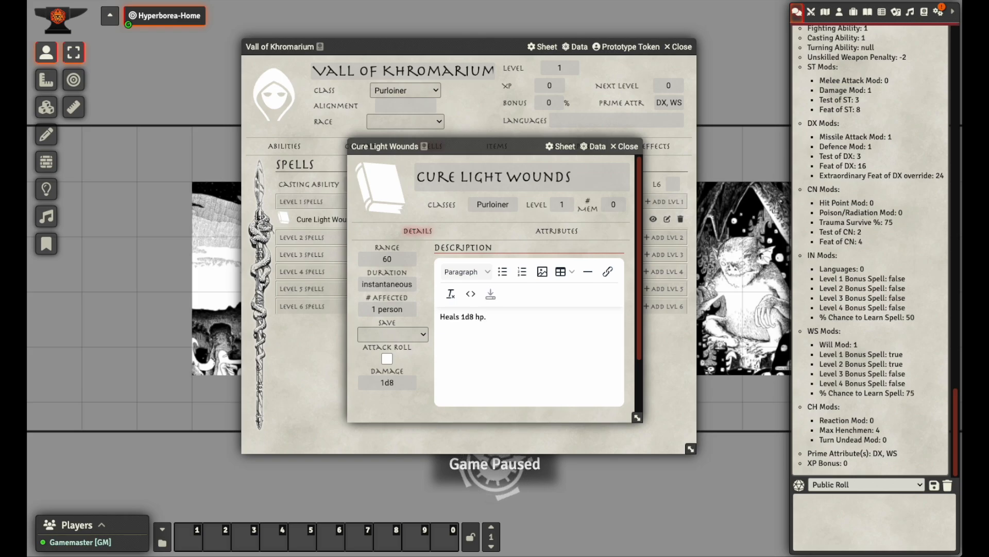
click(490, 293)
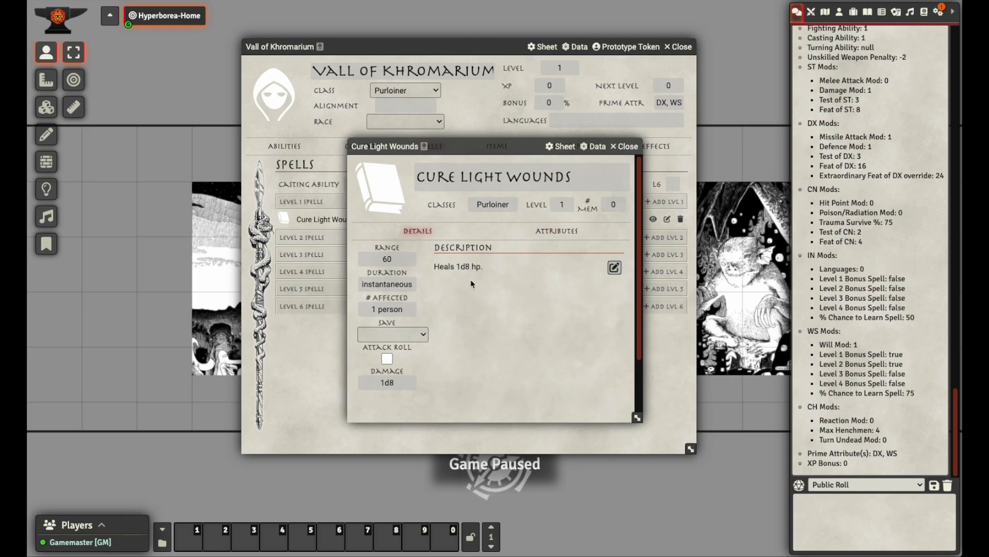
click(625, 147)
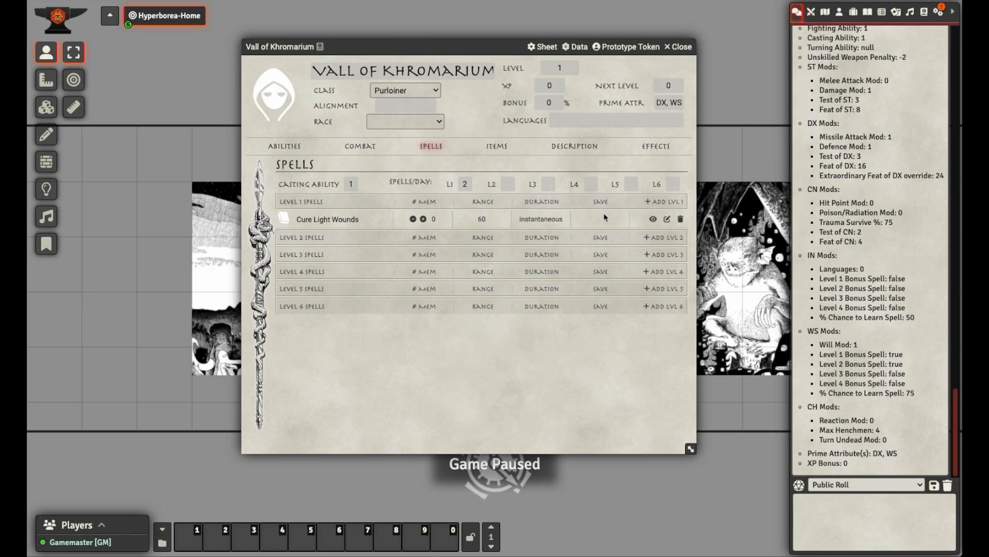
Expand and collapse the Cure Light Wounds description, and try adjusting the number of times it is memorized
click(324, 220)
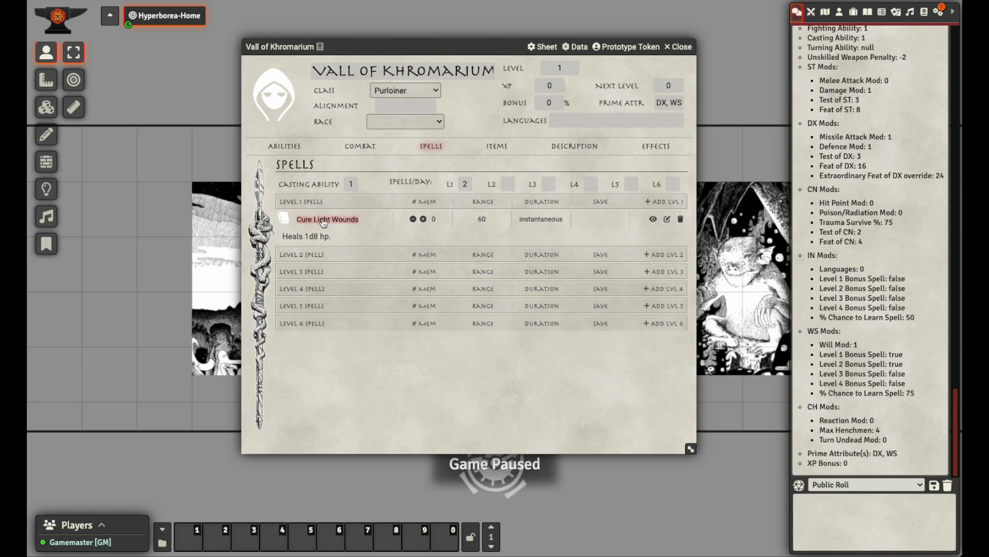
click(323, 220)
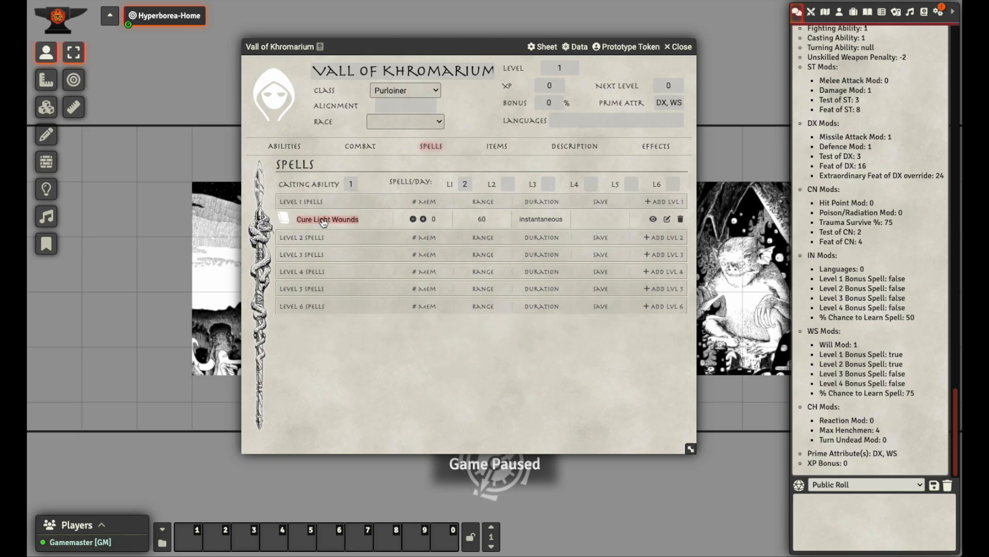
click(423, 220)
click(423, 220)
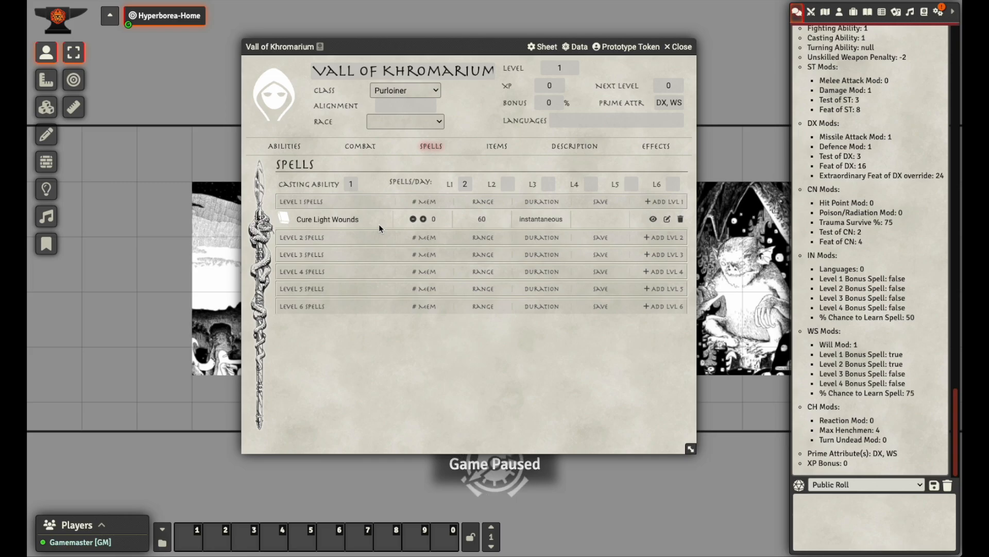
Show the Cure Light Wounds details in the chat and expand the spell's description on the character sheet
click(652, 218)
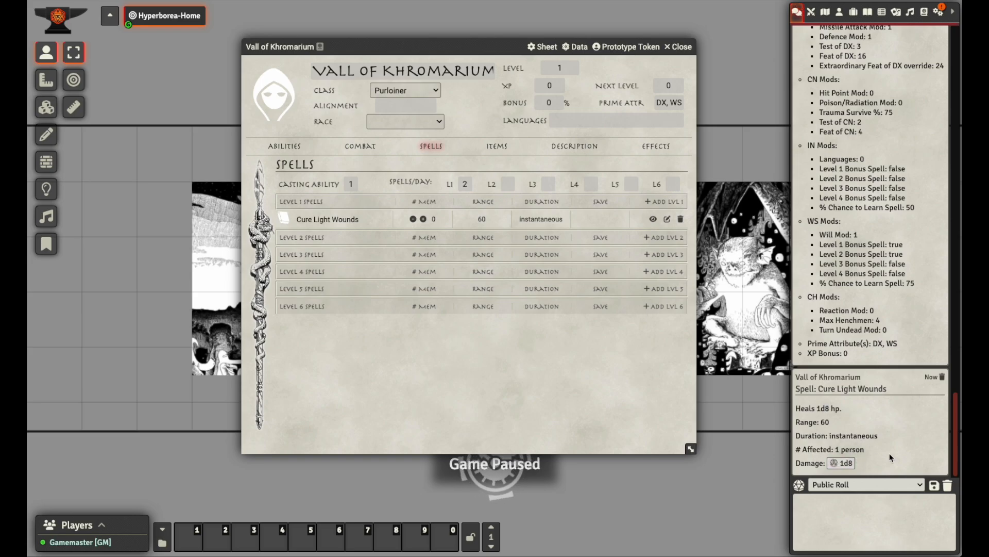
click(356, 220)
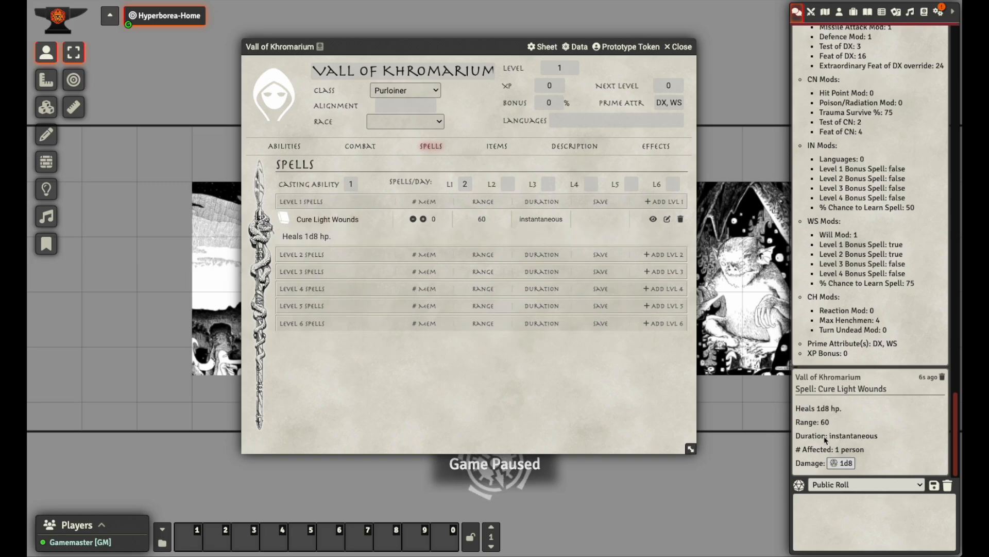
Roll the spell's 1d8 damage from the chat message and delete the custom Cure Light Wounds spell from the character
click(846, 463)
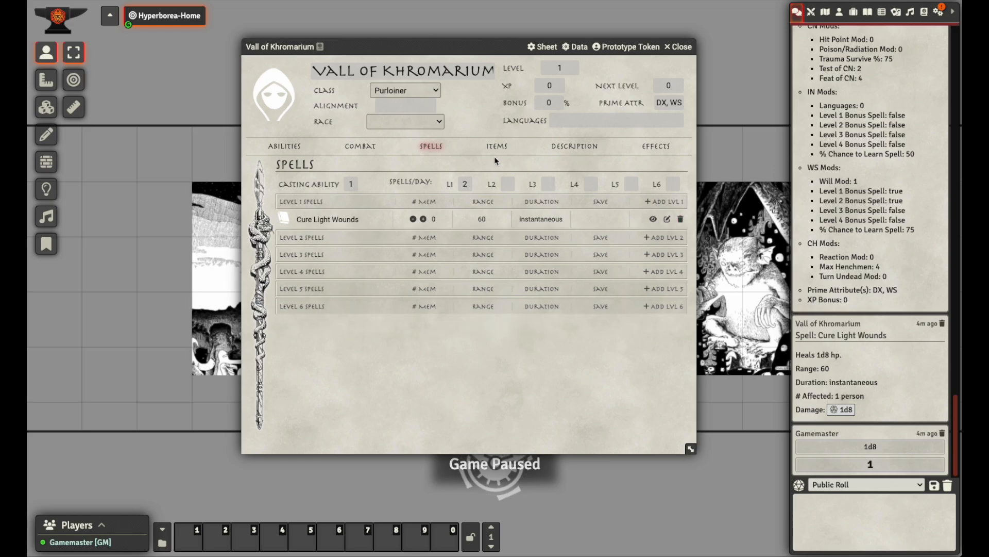
click(681, 220)
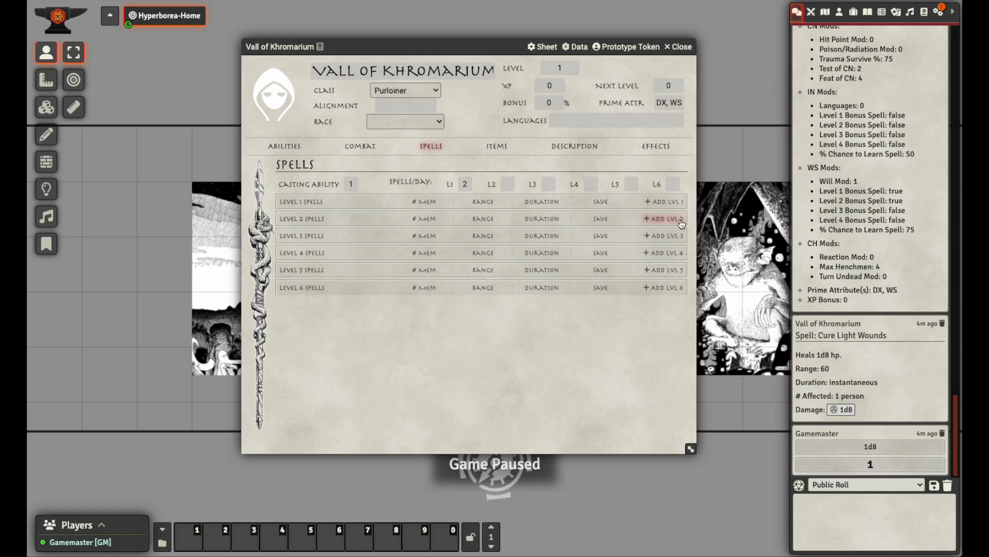
Open the Cleric page of Spells by Class from the Classes compendium and place the character sheet beside it
click(924, 11)
drag(471, 49, 545, 53)
click(870, 205)
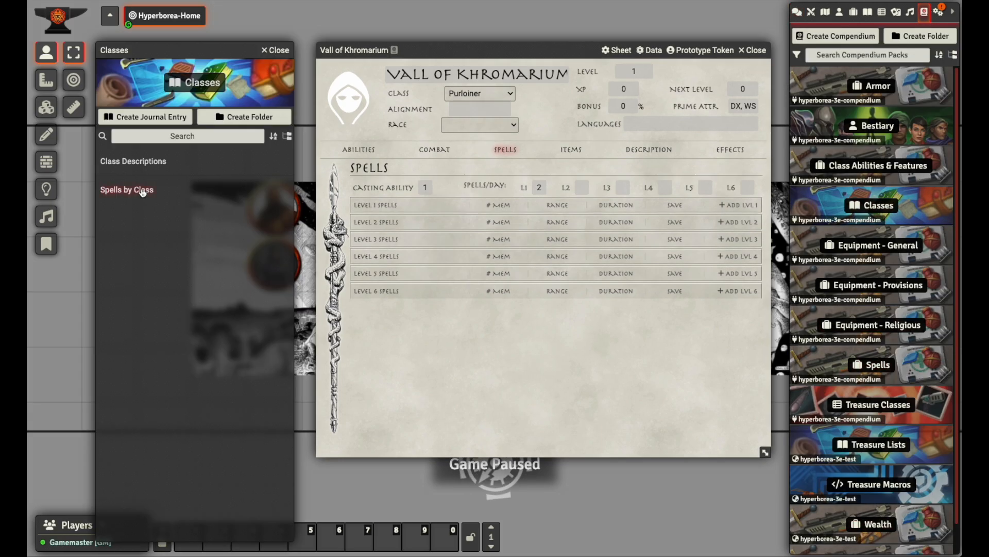
click(127, 189)
click(250, 223)
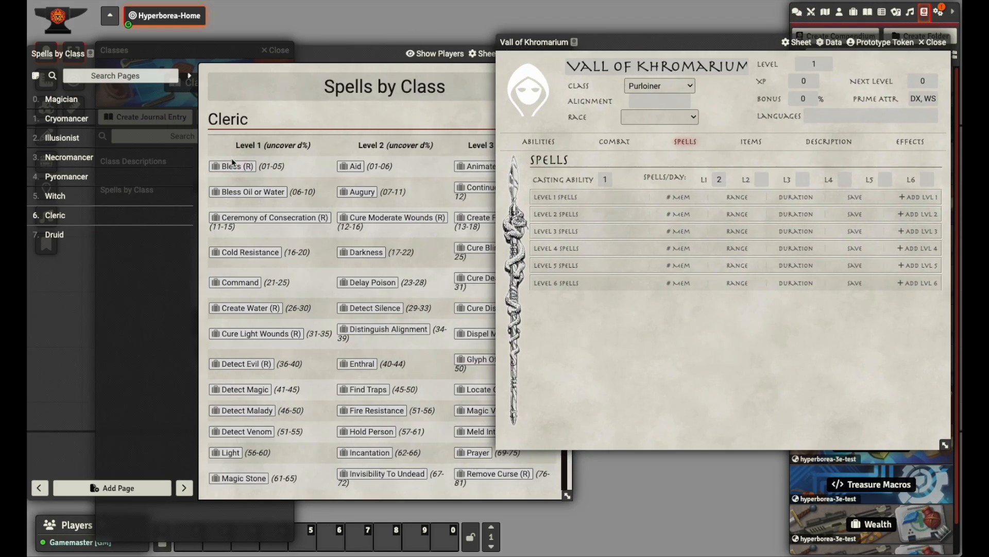
Add the Cleric level 1 spells Bless, Cure Light Wounds and Sanctuary to the character and close the compendium windows
drag(252, 335, 670, 340)
scroll(316, 424, down, 12)
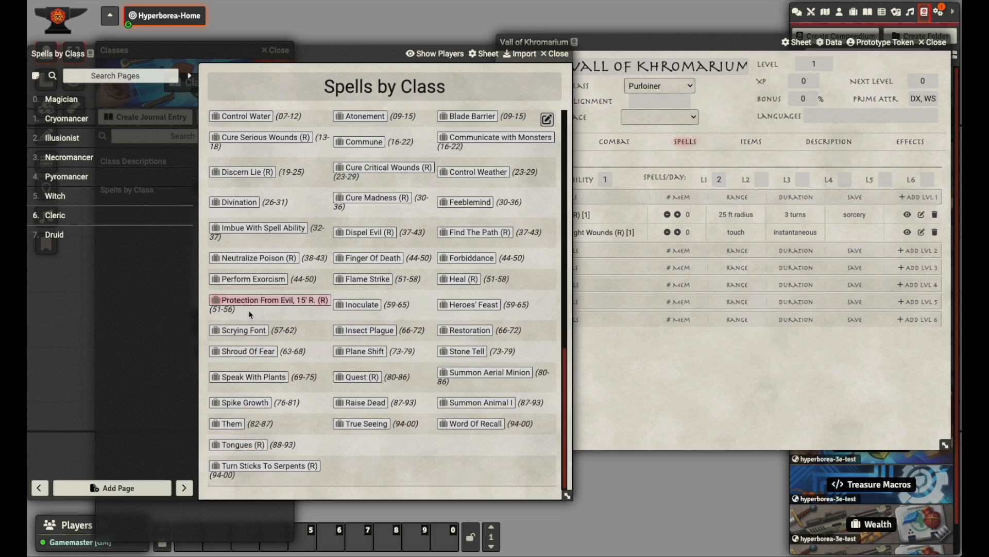
scroll(235, 356, up, 6)
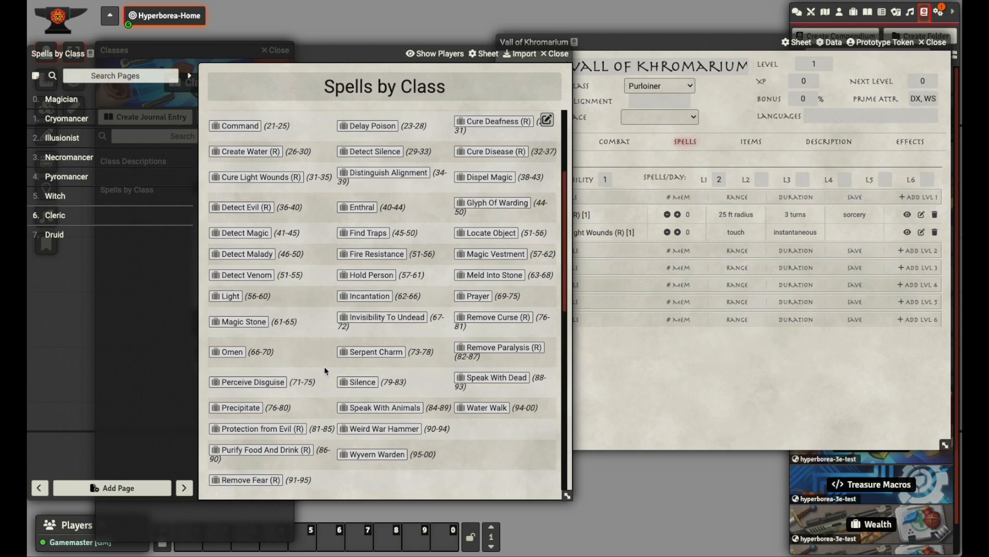
drag(235, 356, 680, 355)
click(555, 54)
click(275, 50)
drag(702, 43, 475, 40)
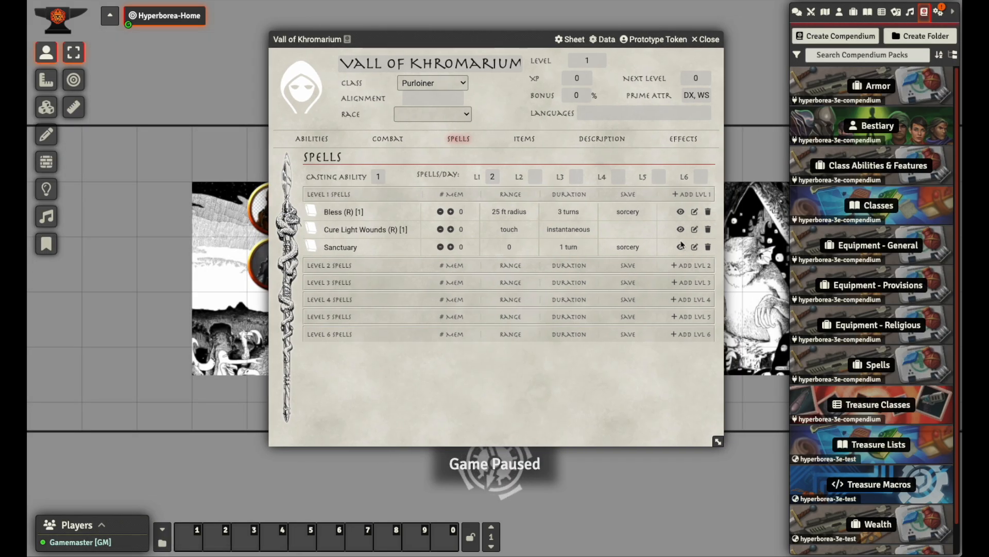
Show the chat log and memorize Bless and Cure Light Wounds once each
click(797, 12)
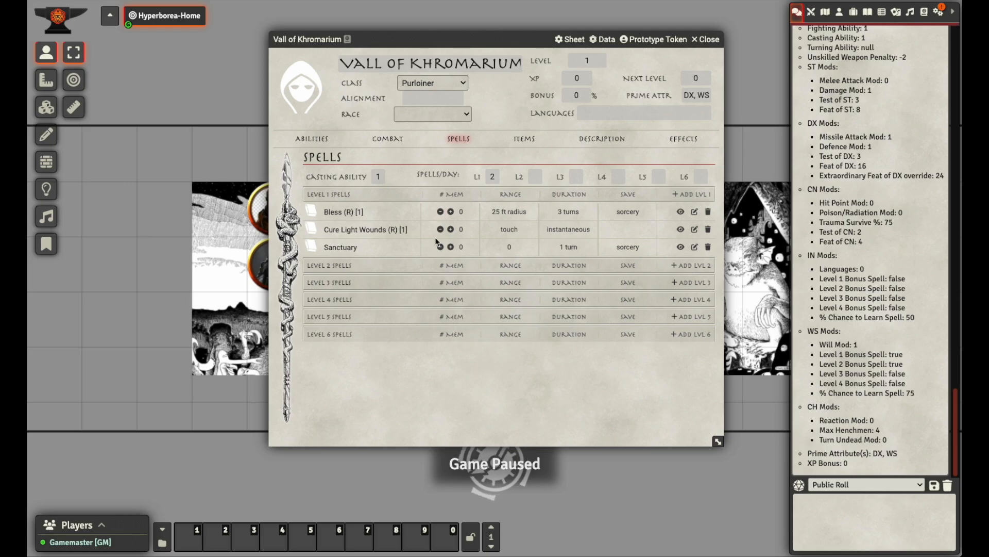
click(451, 212)
click(451, 229)
Open the casting dialog for Cure Light Wounds, examine its roll formula, and cancel the cast
click(310, 228)
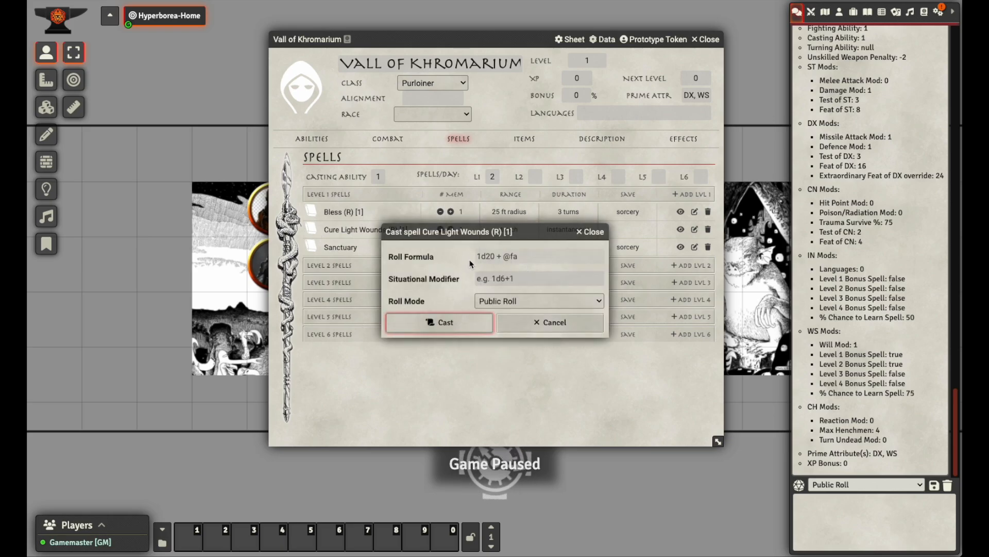
triple_click(527, 255)
click(515, 263)
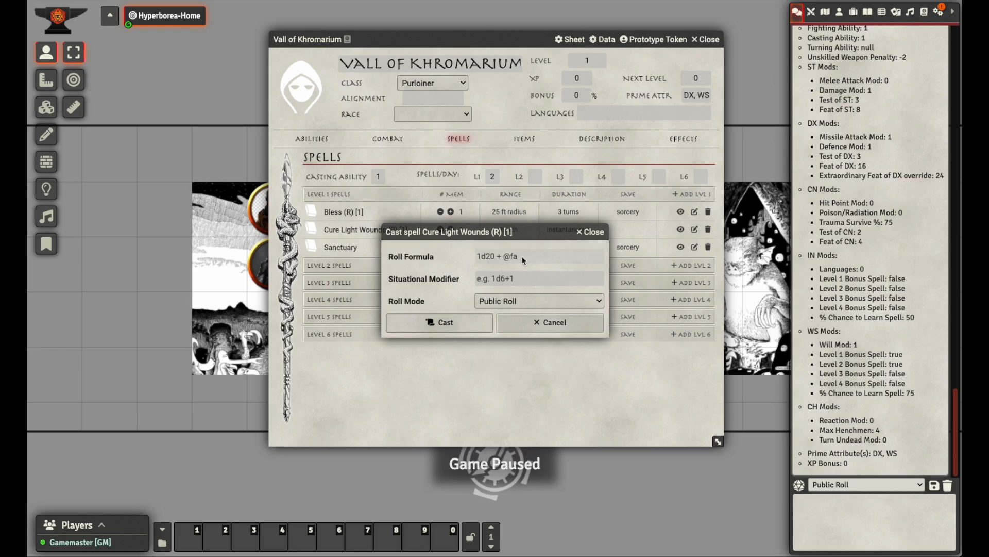
click(543, 328)
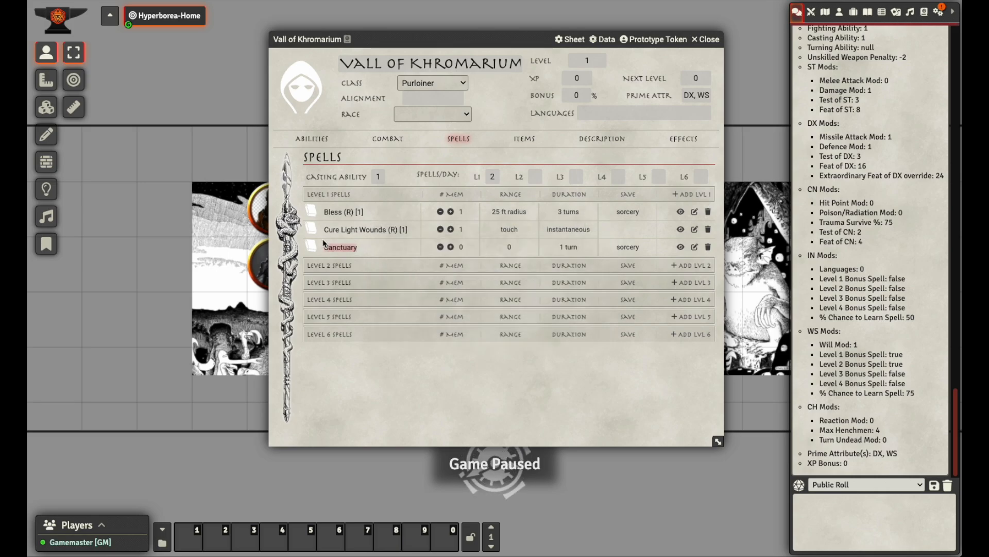
Cast Bless as a public roll, restore its memorized count to 1 and reduce it to 0 again
click(311, 212)
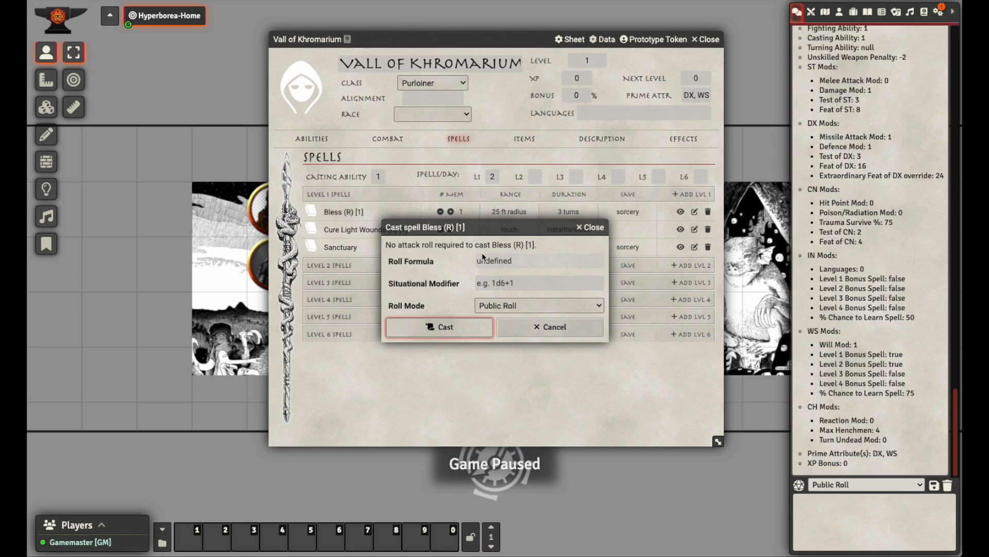
click(446, 327)
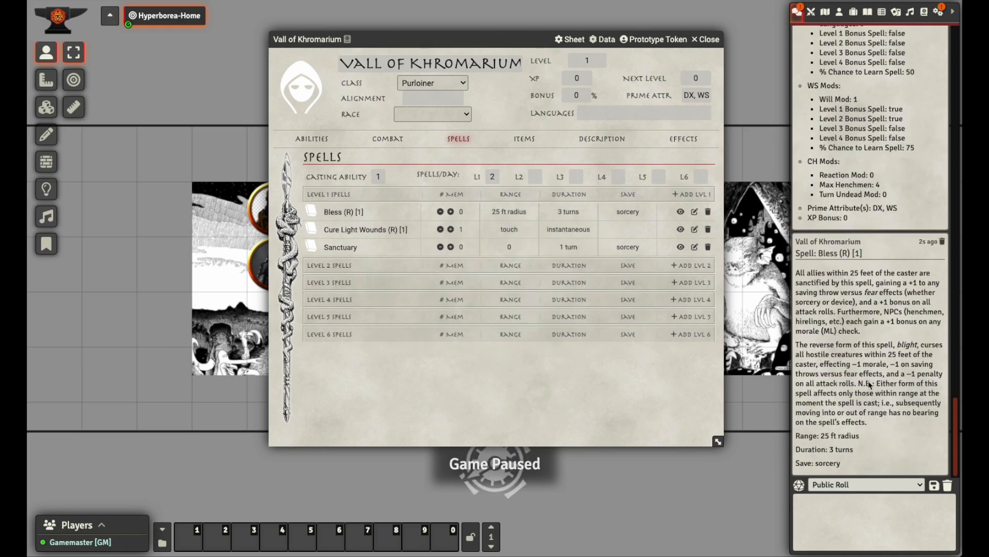
click(451, 211)
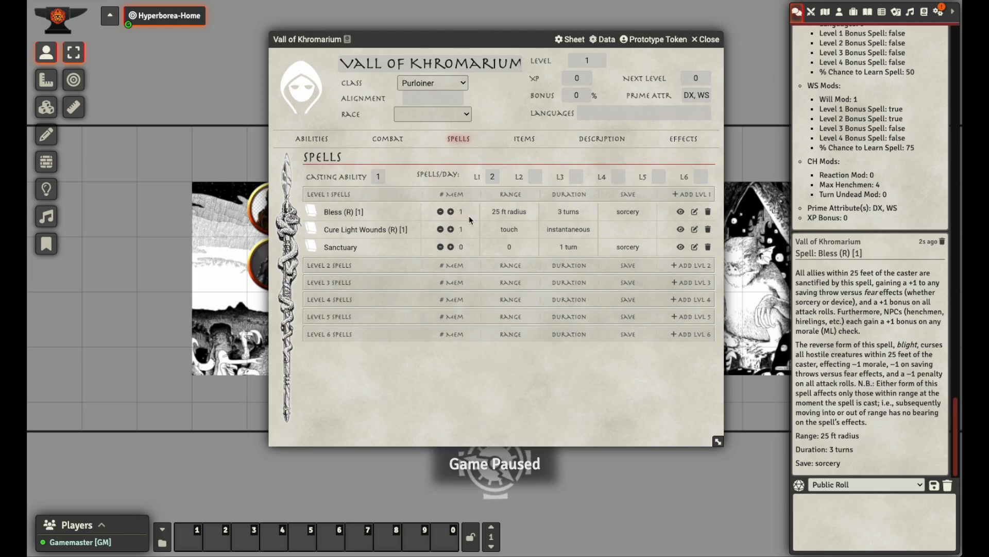
click(441, 211)
Open the Cure Light Wounds spell sheet and examine its Attack Roll option and roll formula
click(694, 229)
click(387, 358)
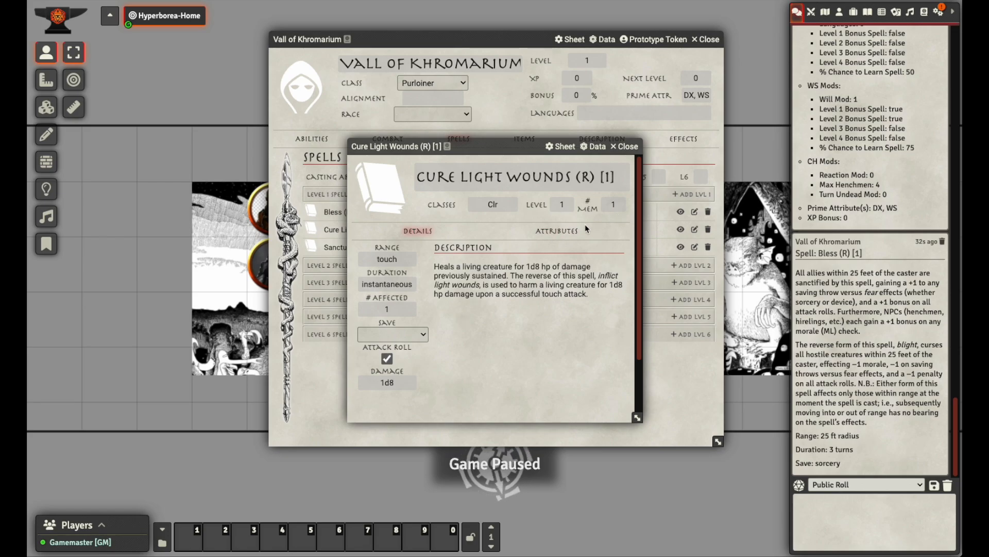
click(556, 232)
drag(416, 260, 325, 256)
click(355, 257)
click(418, 229)
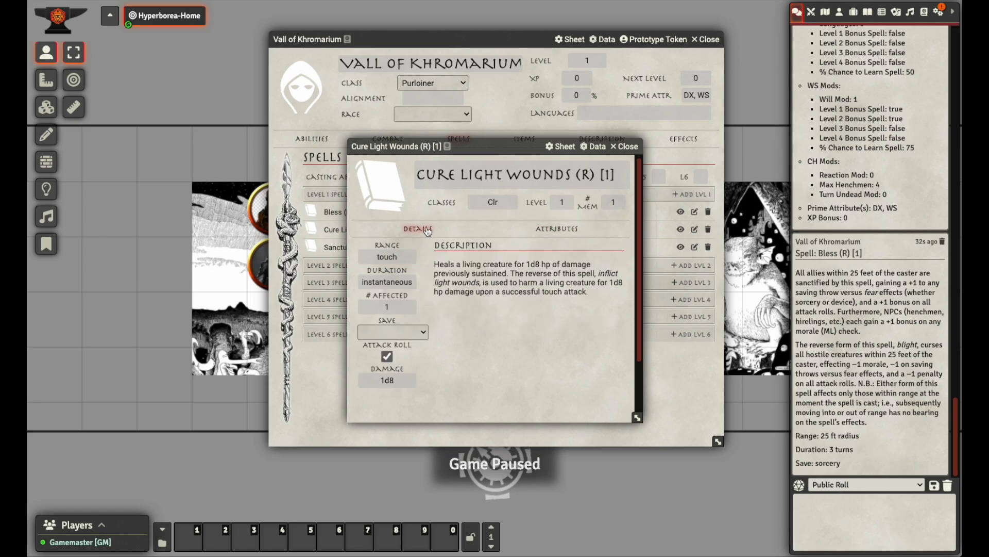
click(557, 229)
click(406, 257)
drag(406, 258, 345, 253)
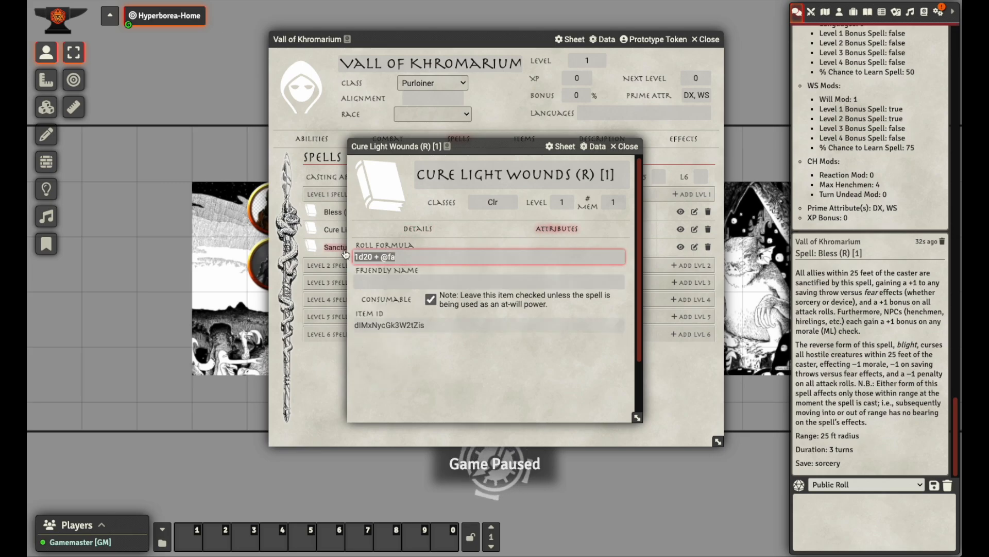
Turn the spell's Attack Roll option off and on again, checking the roll formula each time
click(418, 229)
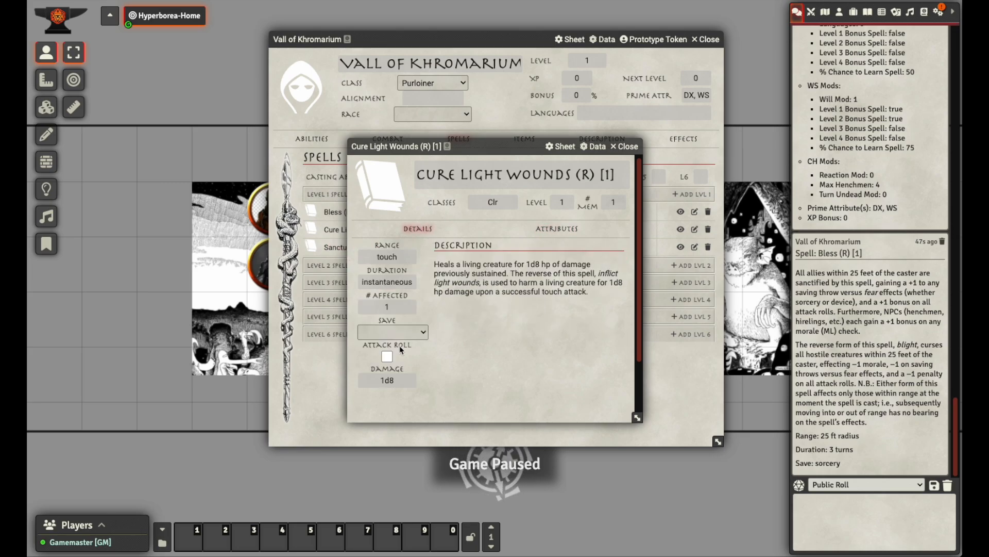
click(557, 228)
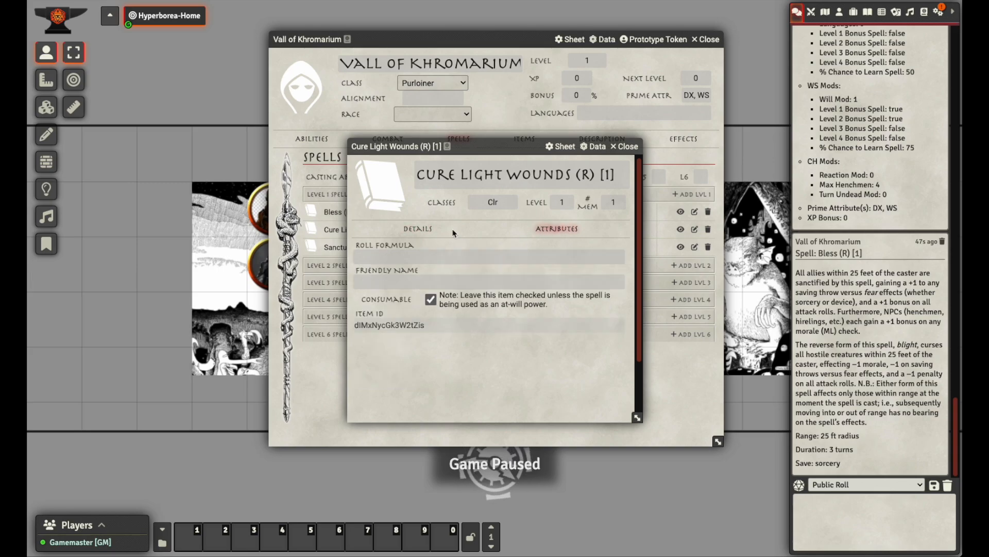
click(425, 230)
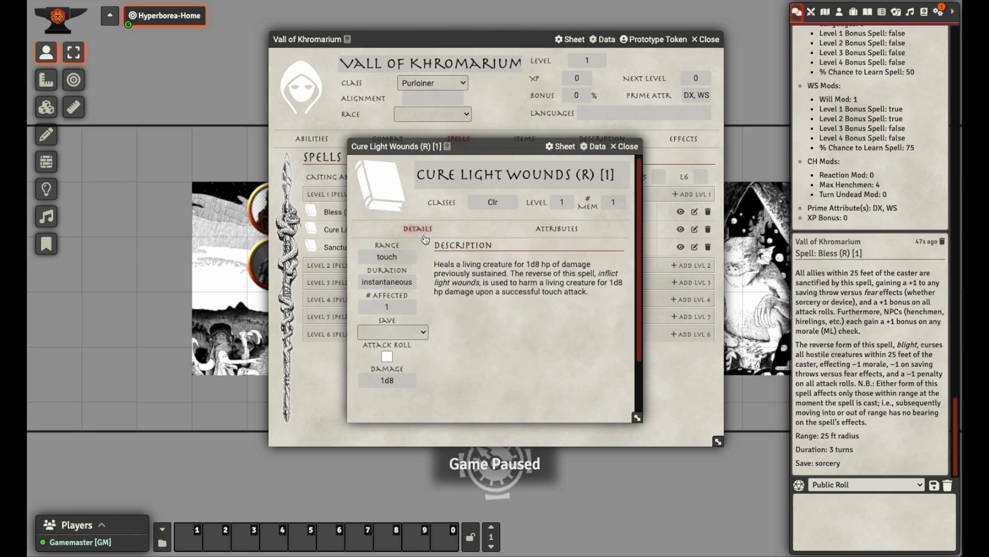
click(555, 240)
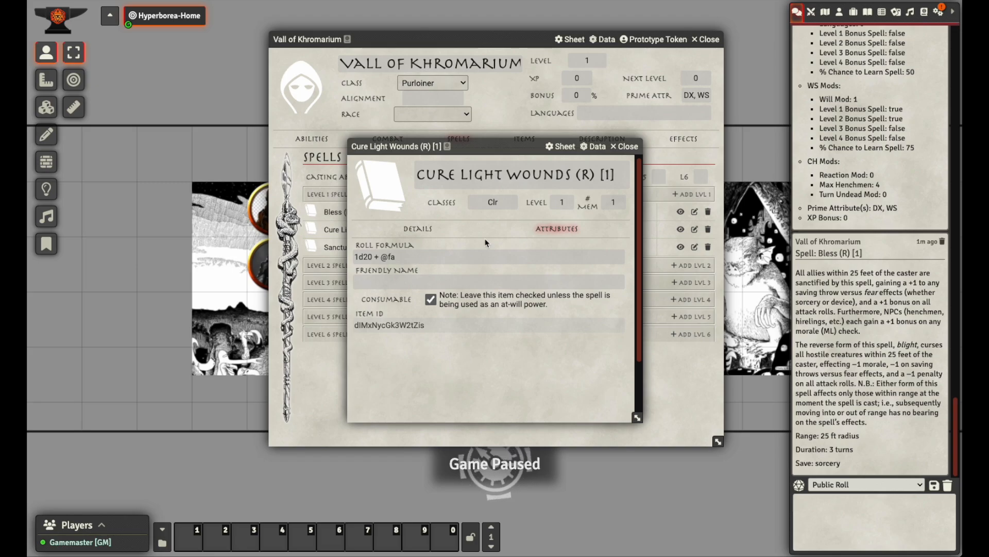
click(413, 230)
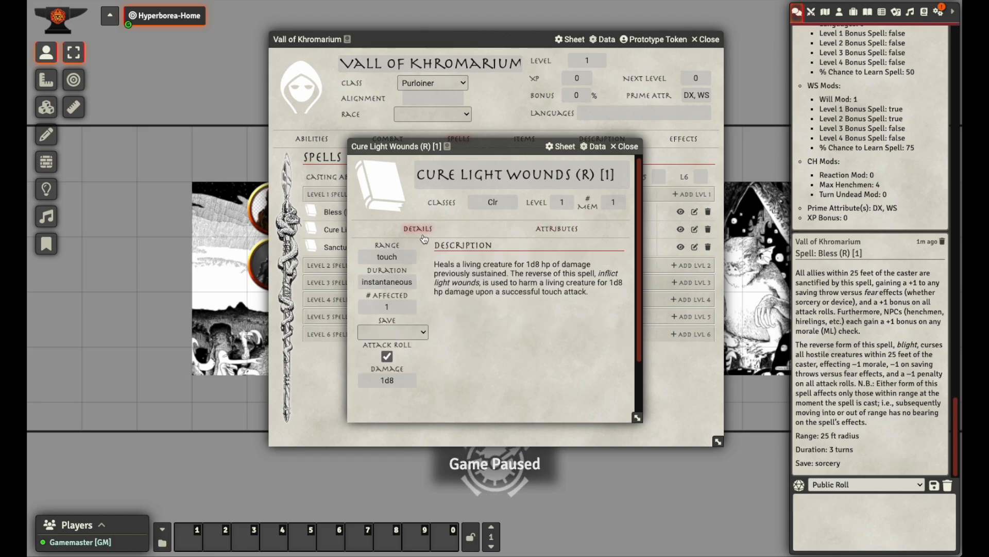
click(557, 229)
click(411, 258)
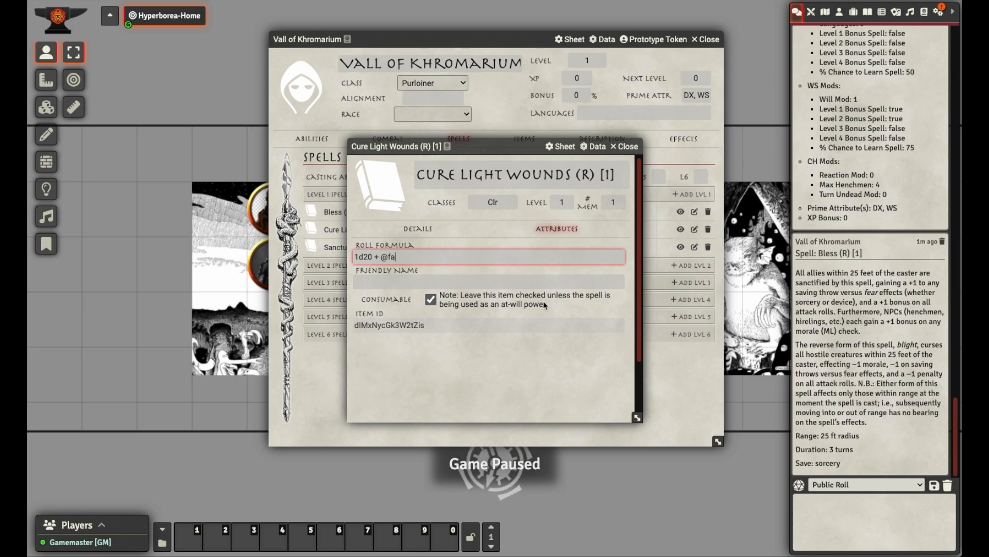
text(+ )
text(@s)
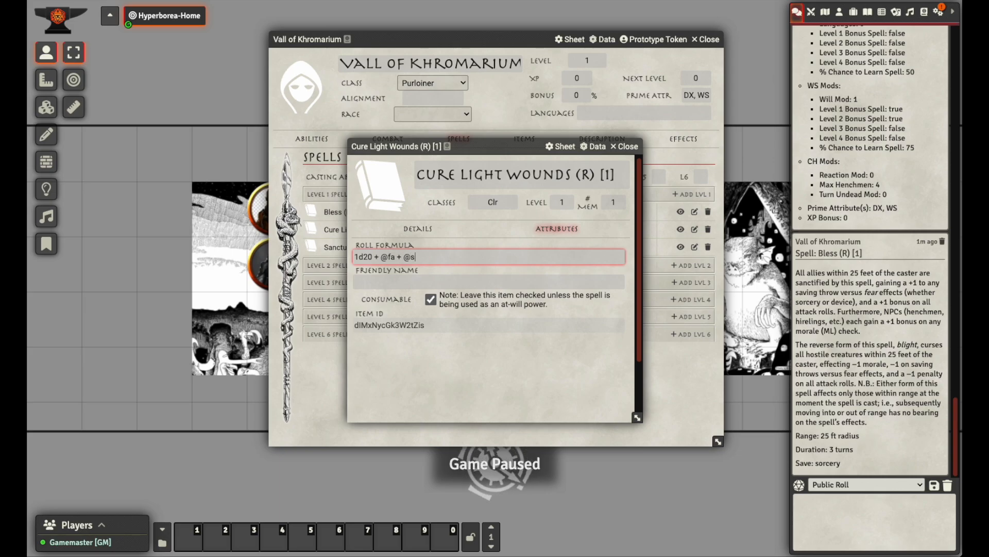
text(tr.atk)
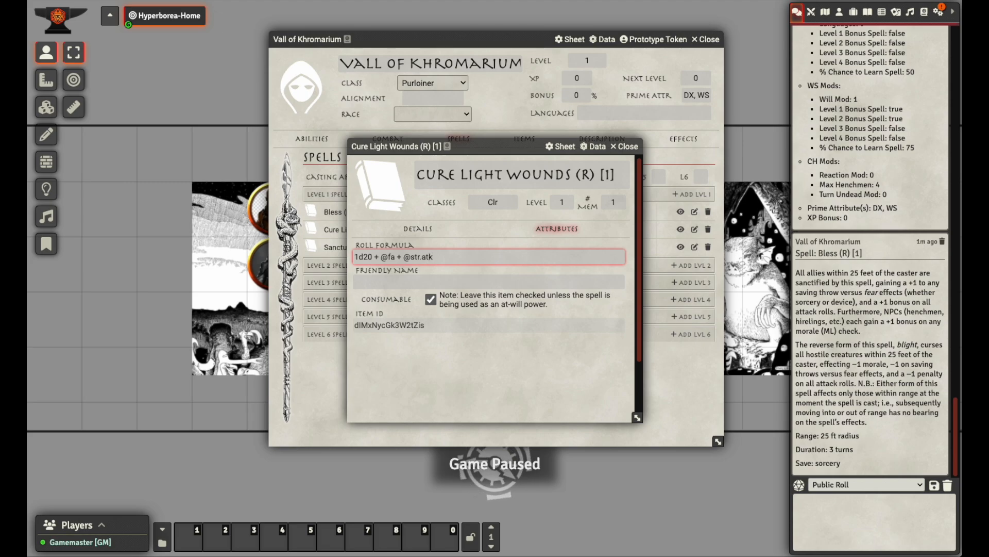
text(Mod)
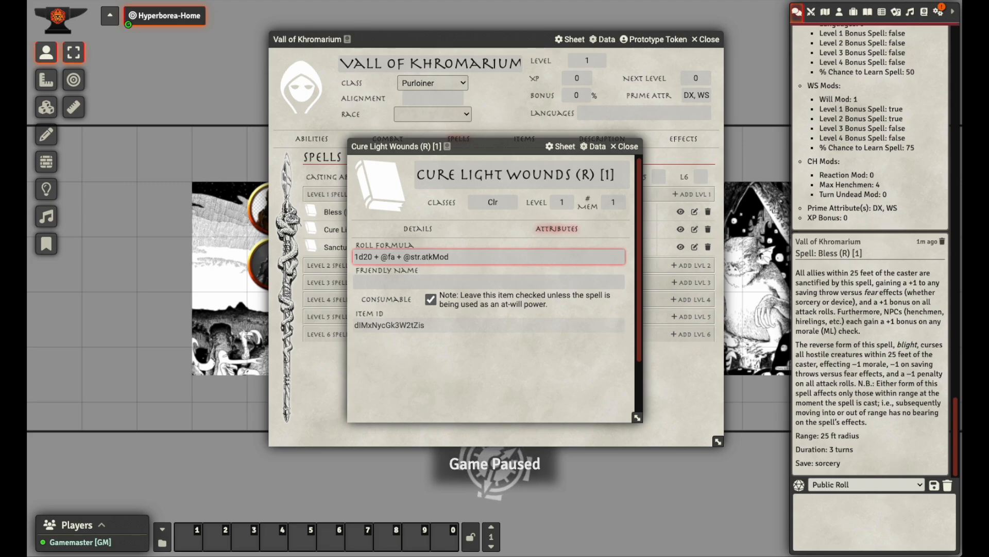
key(ctrl+shift+Left)
key(ctrl+shift+Left)
key(Left)
key(ctrl+shift+Right)
text(dex)
key(ctrl+shift+Left)
key(ctrl+shift+Left)
key(ctrl+shift+Left)
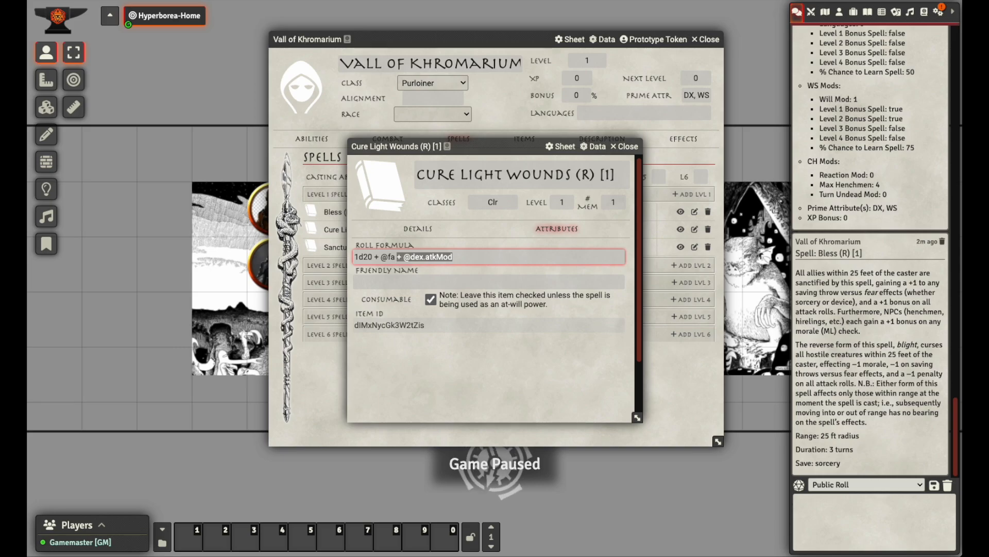
key(BackSpace)
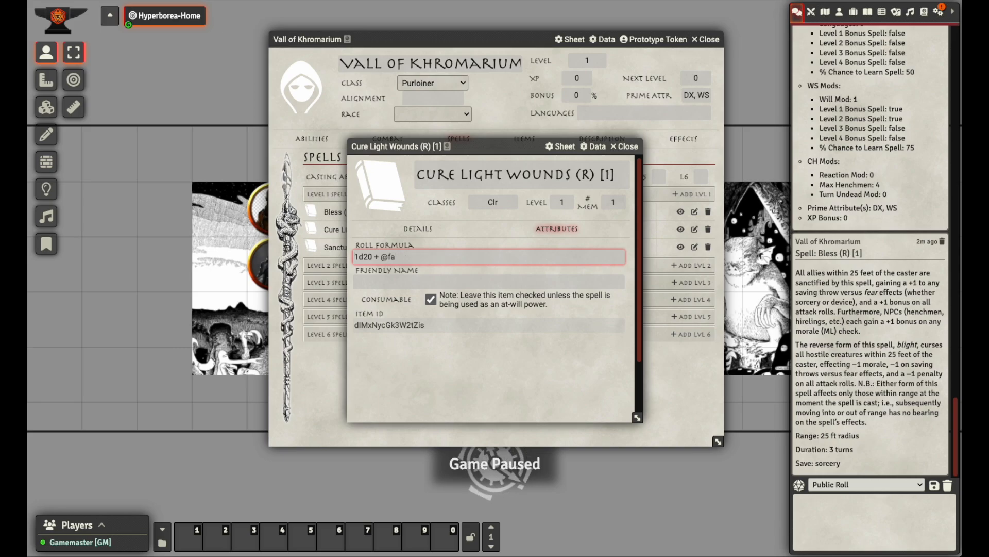
Rename the Cure Light Wounds spell to "Cause Light Wounds (R) [1]" and close its sheet
click(418, 228)
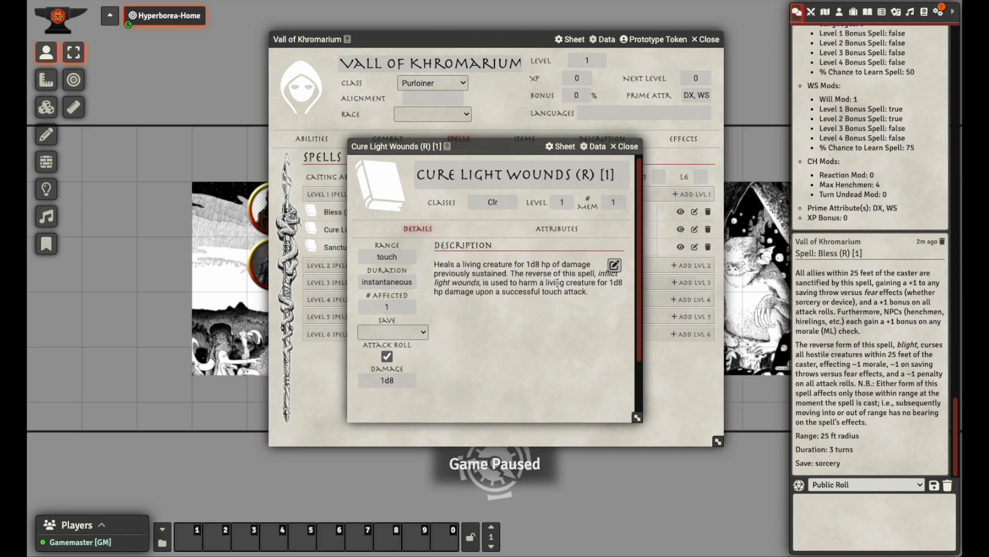
double_click(429, 174)
text(Caus)
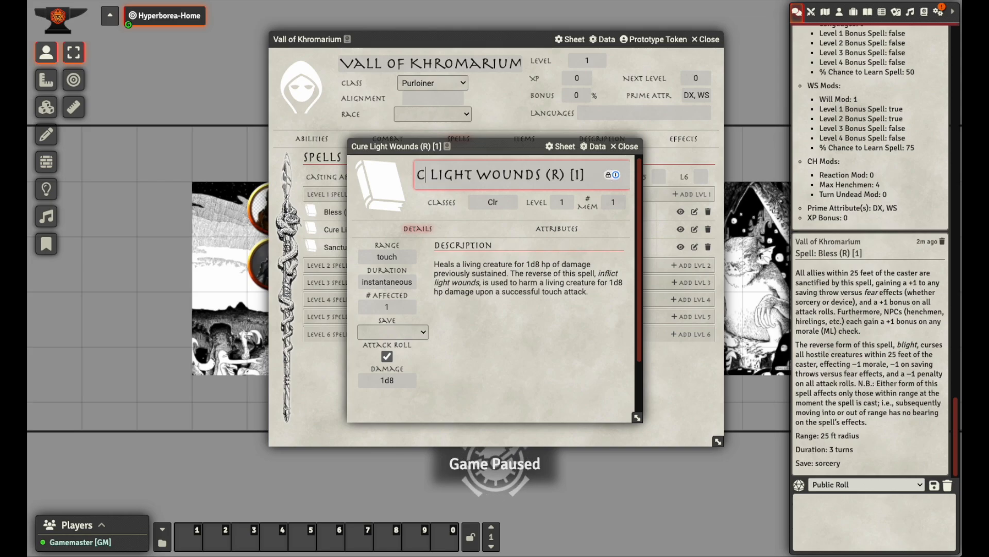
text(e)
key(Return)
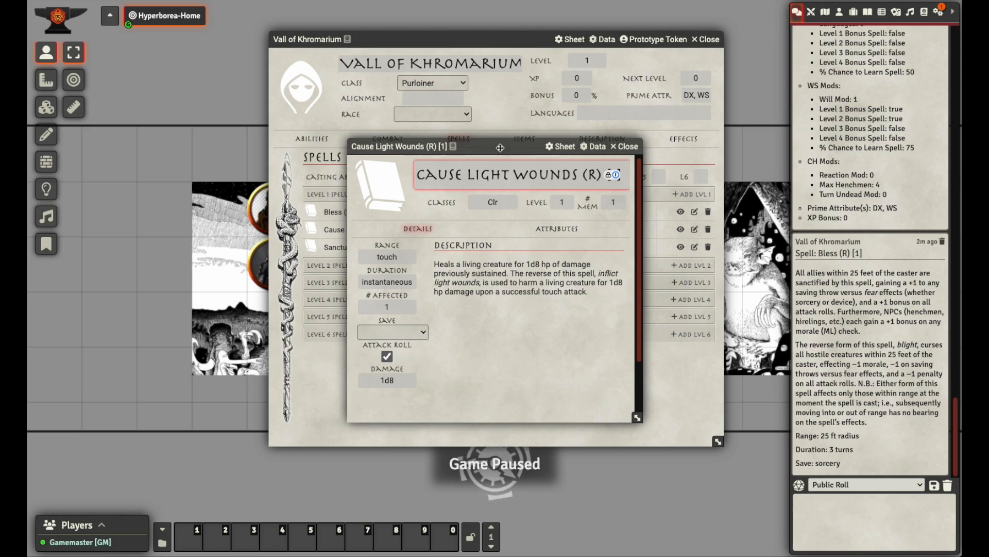
click(503, 226)
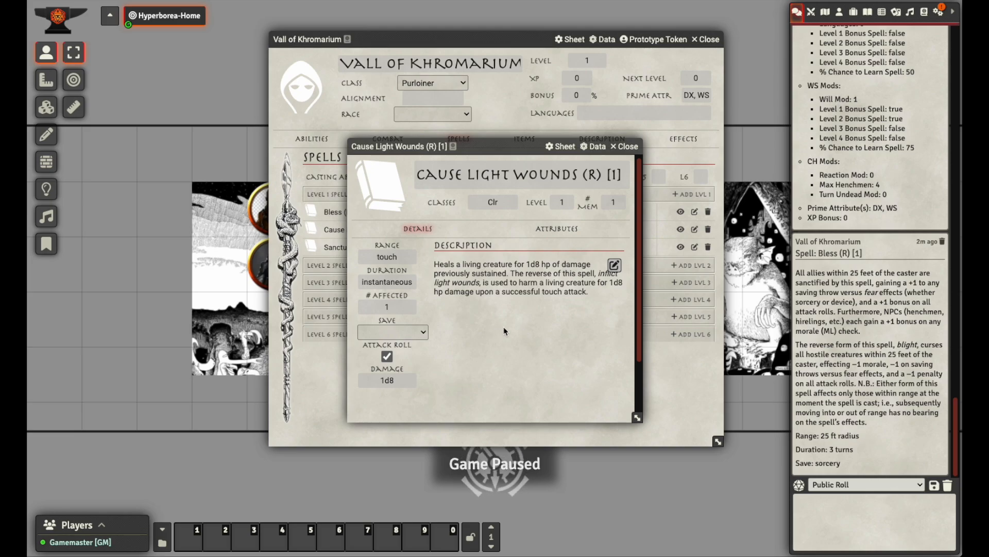
key(Escape)
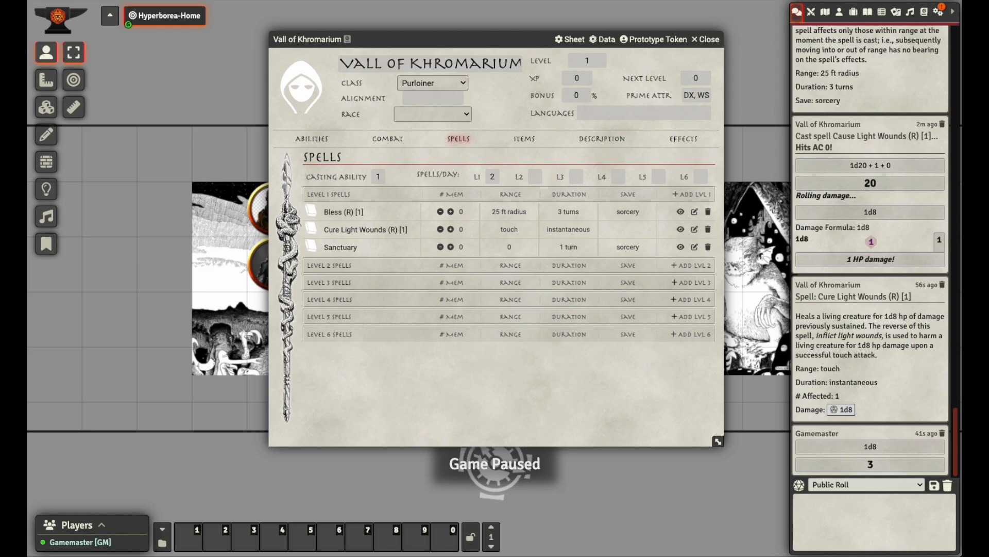
Review the character's combat, abilities and items sections and return to the spell list
click(382, 140)
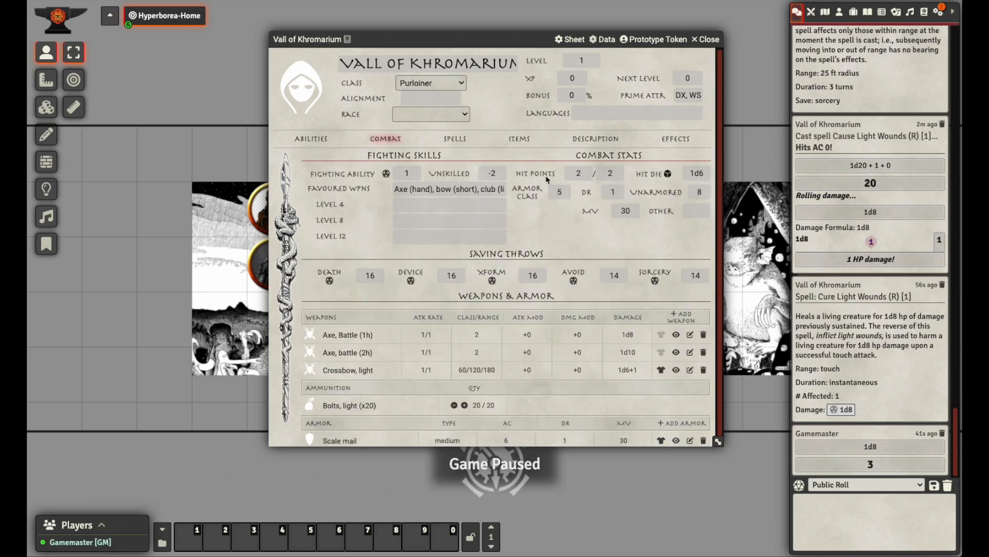
click(294, 143)
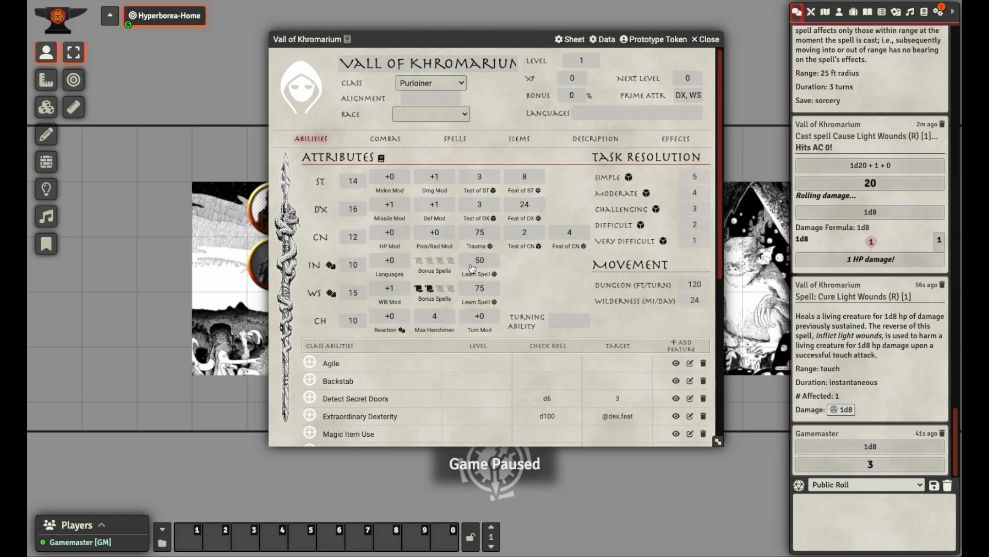
click(521, 140)
click(453, 142)
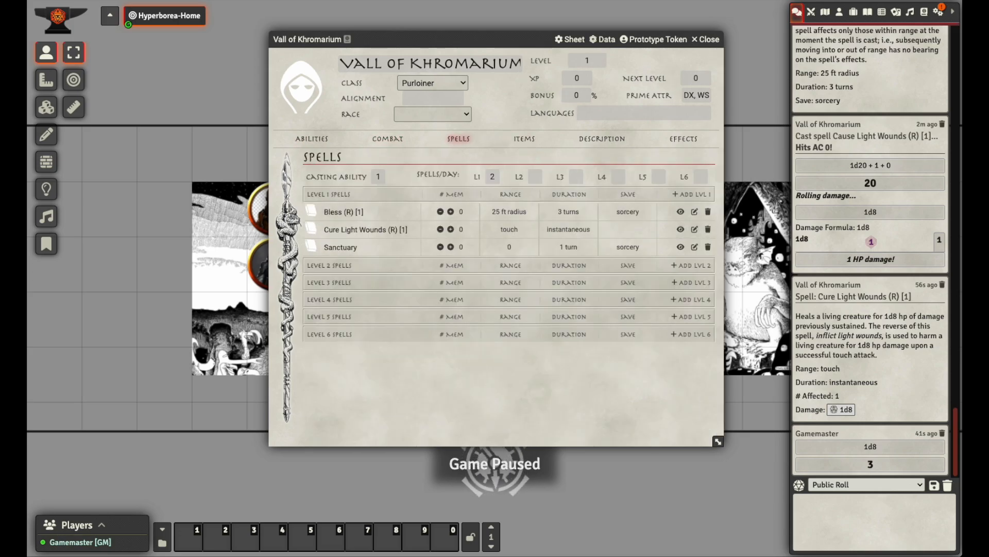